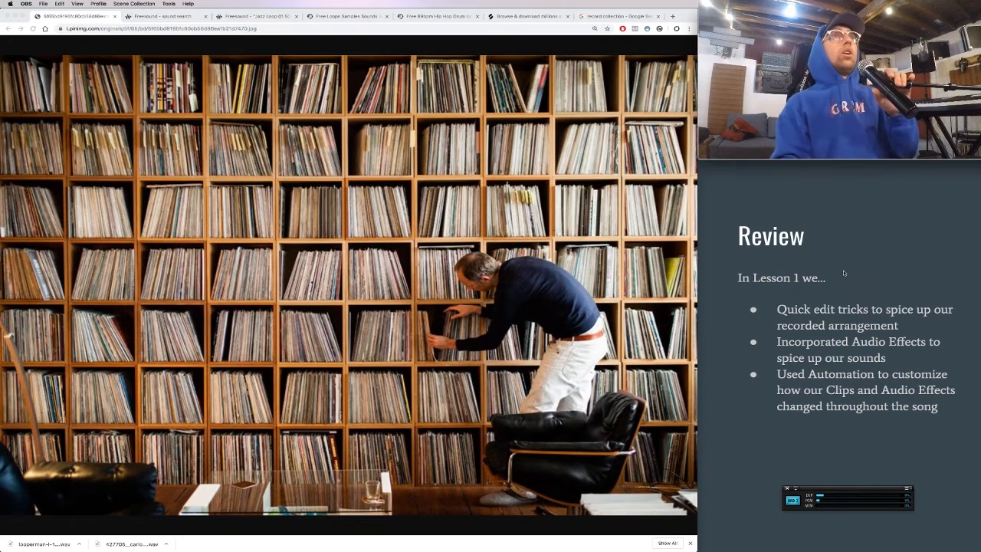
Advance the presentation to the Loops & Samples slide and close the floating meter window covering its text
key("Right")
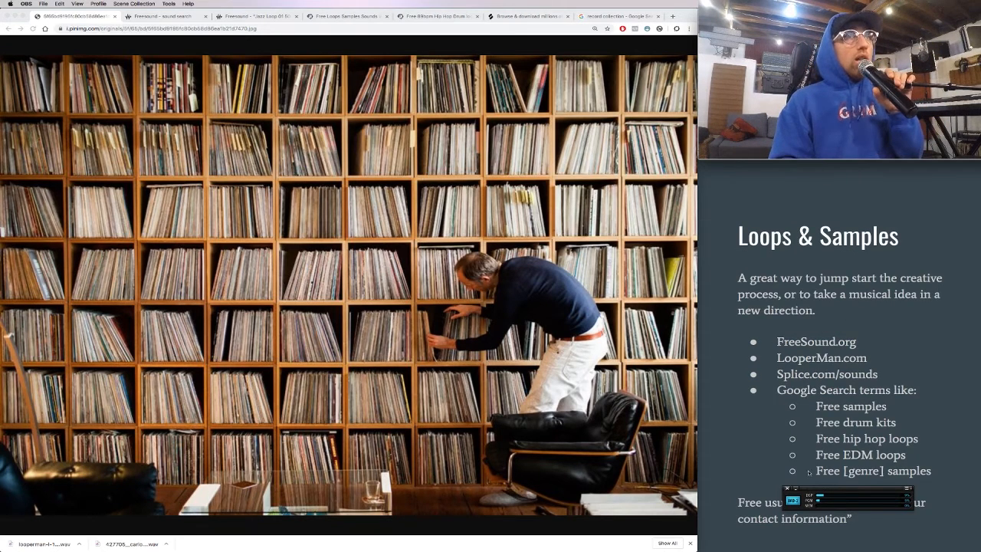
left_click(787, 488)
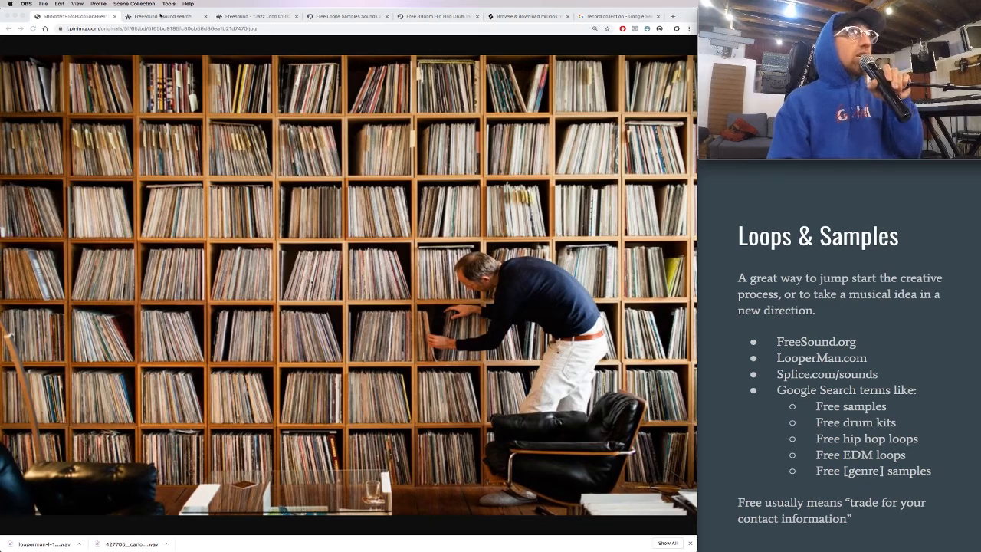
Browse the Freesound jazz piano results, preview Jazz Loop 01 50 bpm.wav and view its detail page
left_click(160, 17)
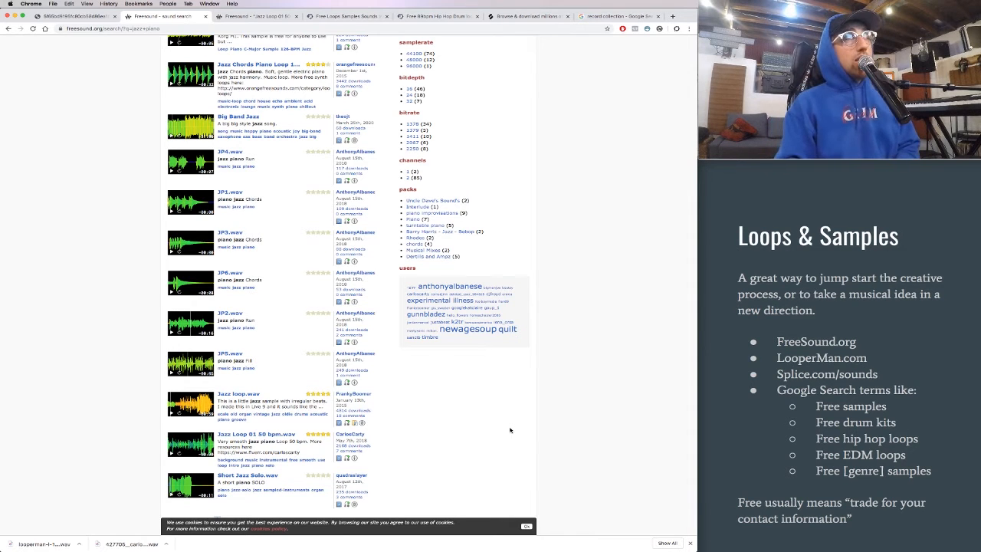
scroll(122, 310, "up", 5)
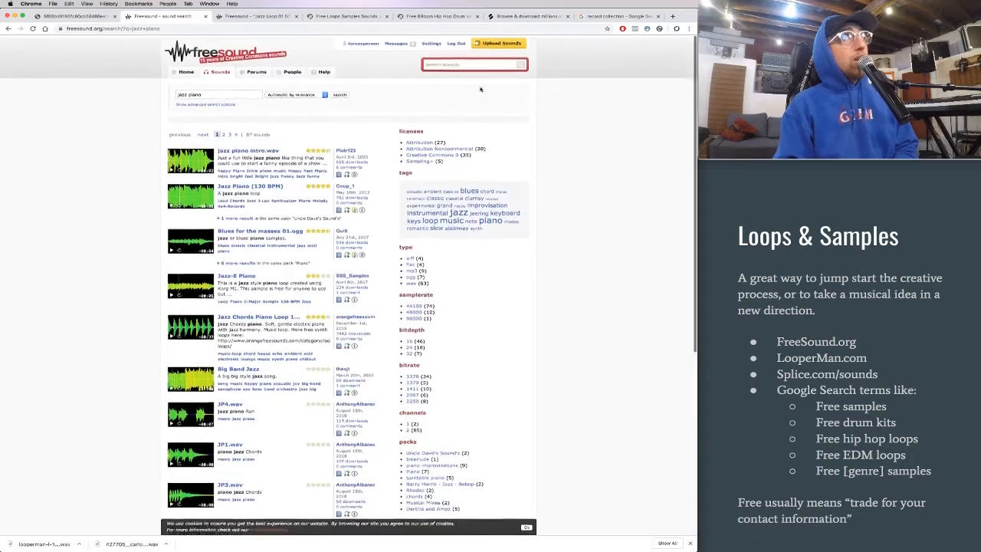
scroll(145, 260, "down", 4)
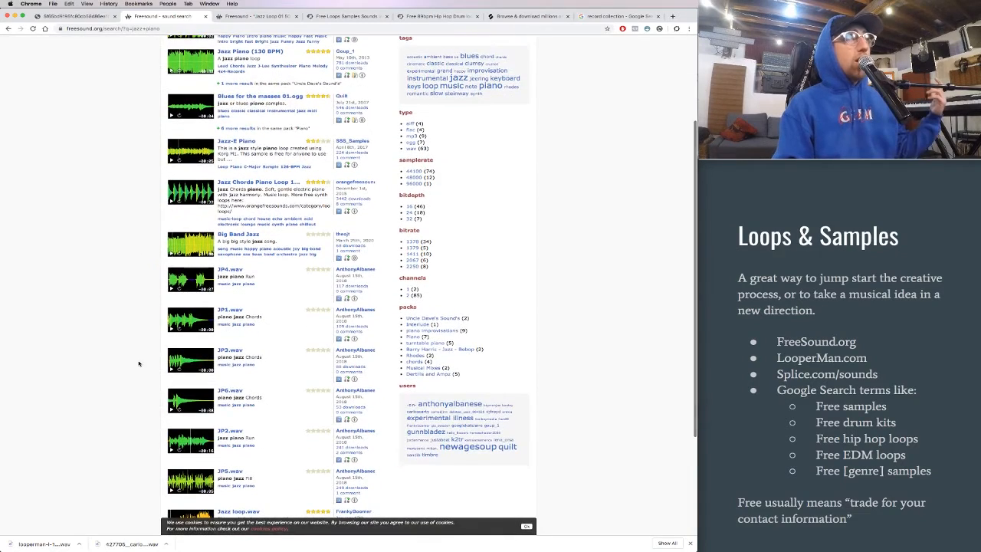
scroll(139, 363, "down", 5)
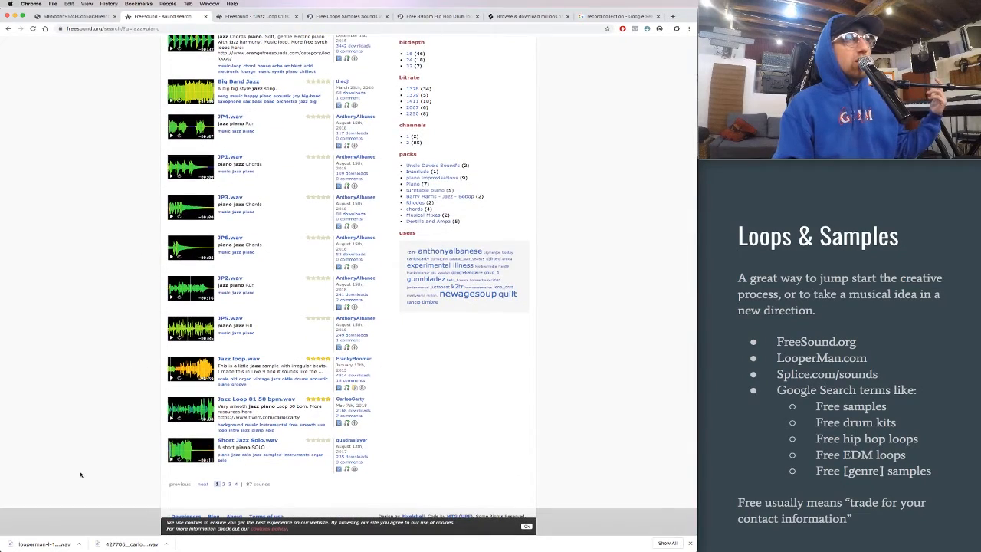
left_click(170, 420)
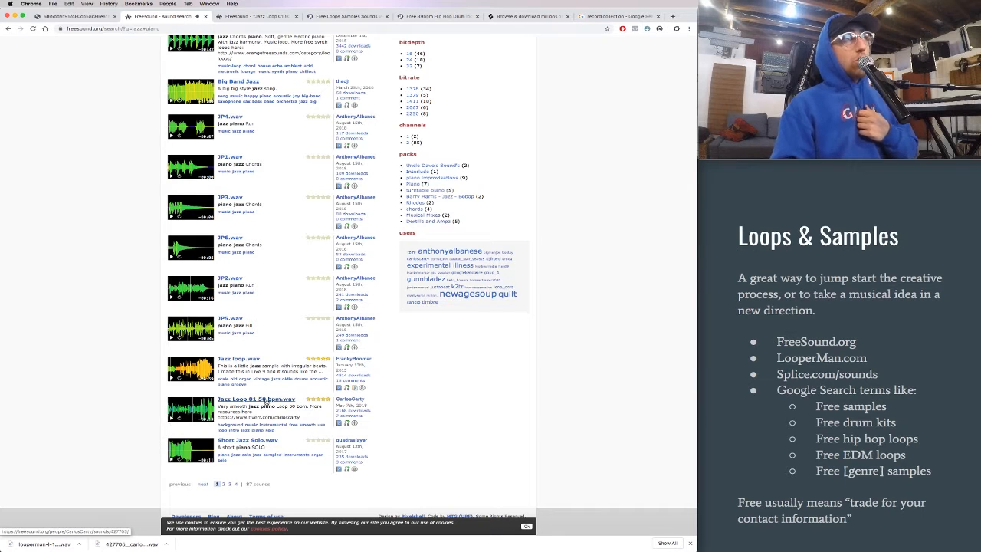
left_click(255, 17)
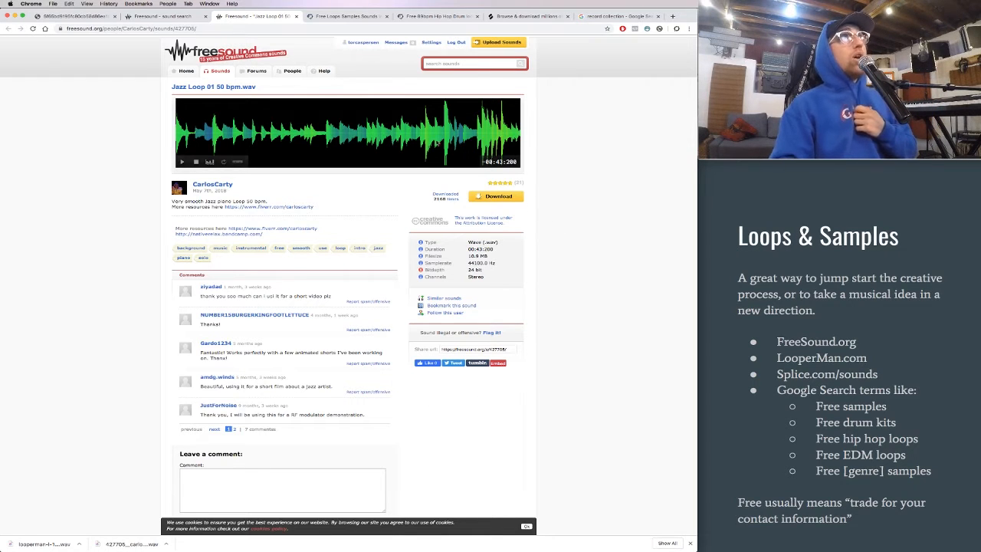
Browse the Looperman hip hop drums results and preview the second and third Hip Hop Drums loops
left_click(341, 17)
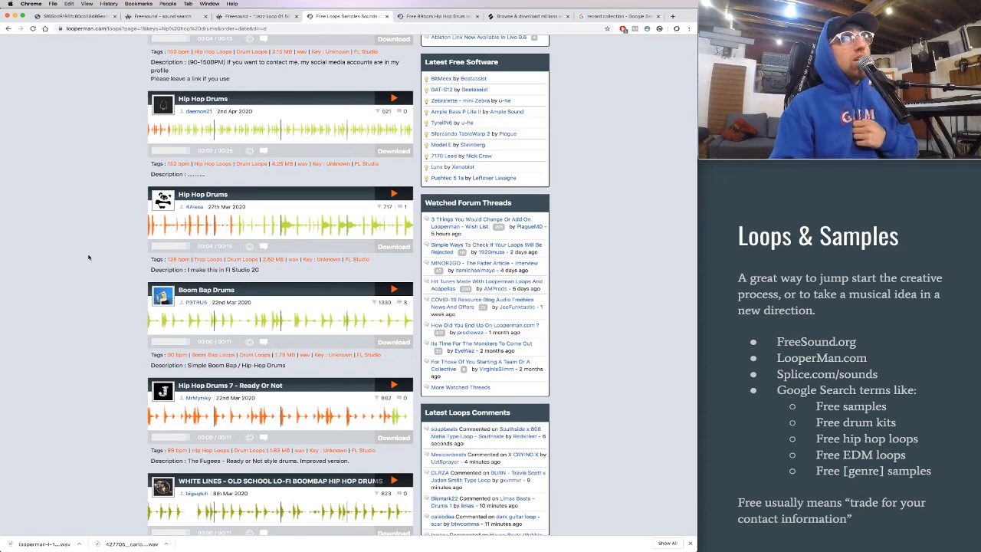
scroll(88, 257, "up", 5)
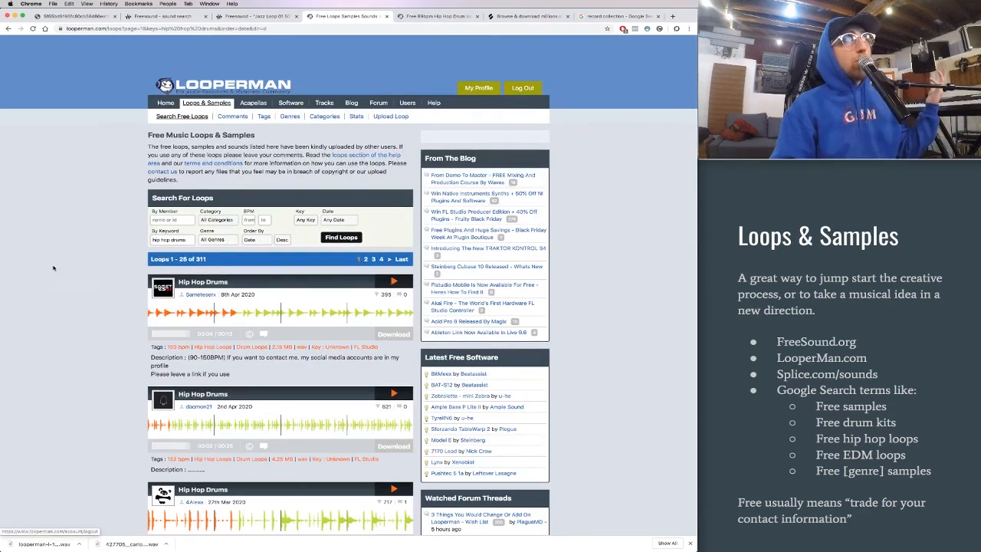
scroll(64, 272, "down", 2)
scroll(64, 272, "down", 4)
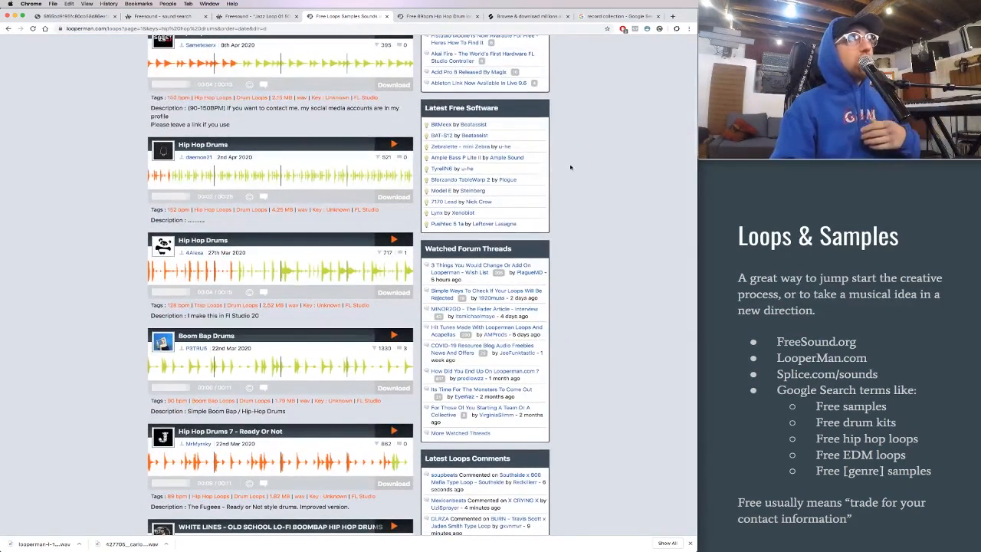
scroll(286, 126, "up", 3)
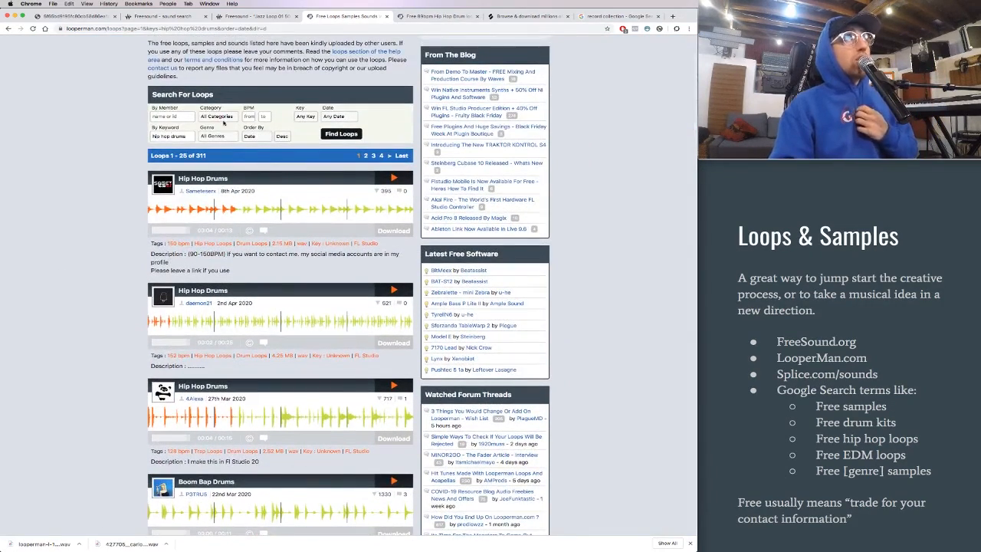
scroll(62, 268, "down", 1)
left_click(395, 261)
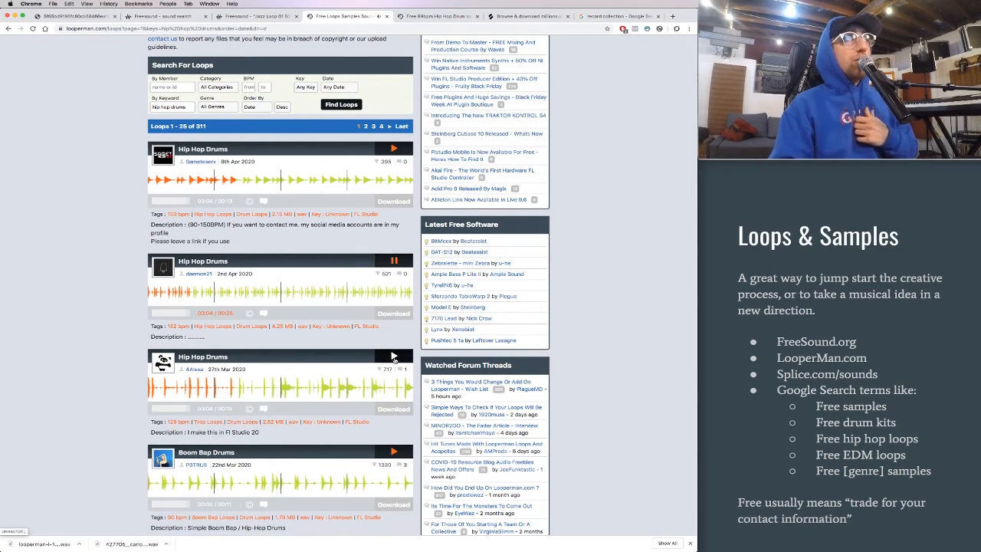
left_click(394, 357)
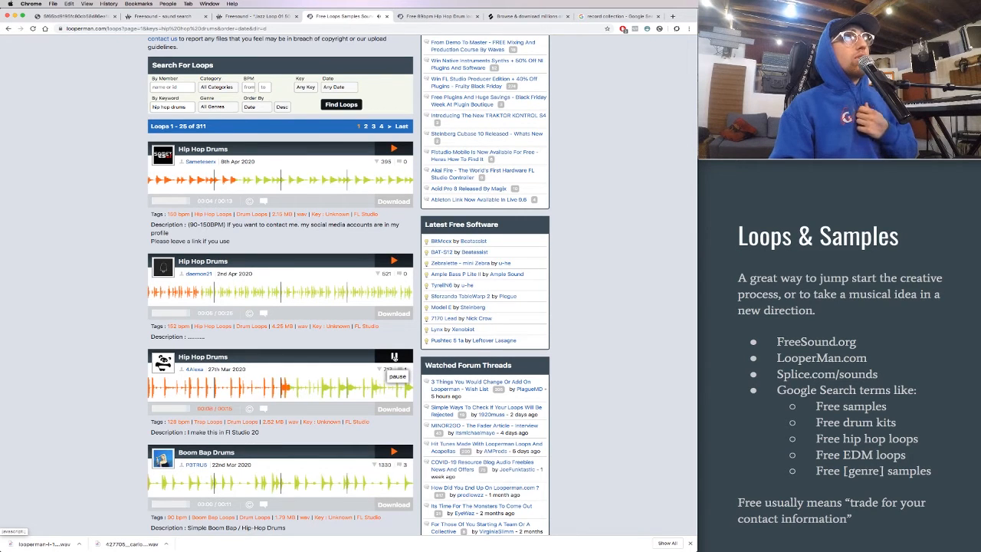
scroll(393, 360, "down", 5)
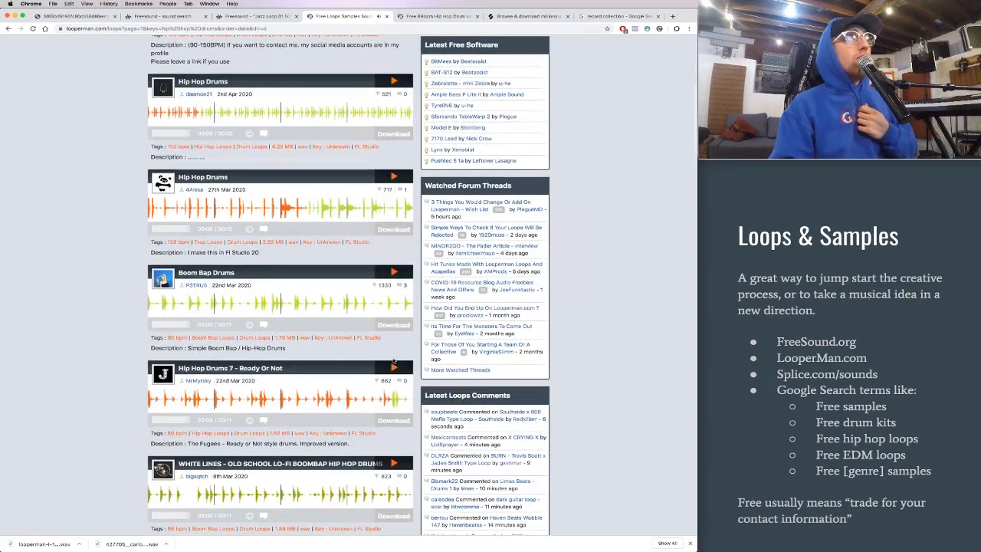
Preview the Hip Hop Drums 7 - Ready Or Not loop and view its detail page on Looperman
left_click(394, 368)
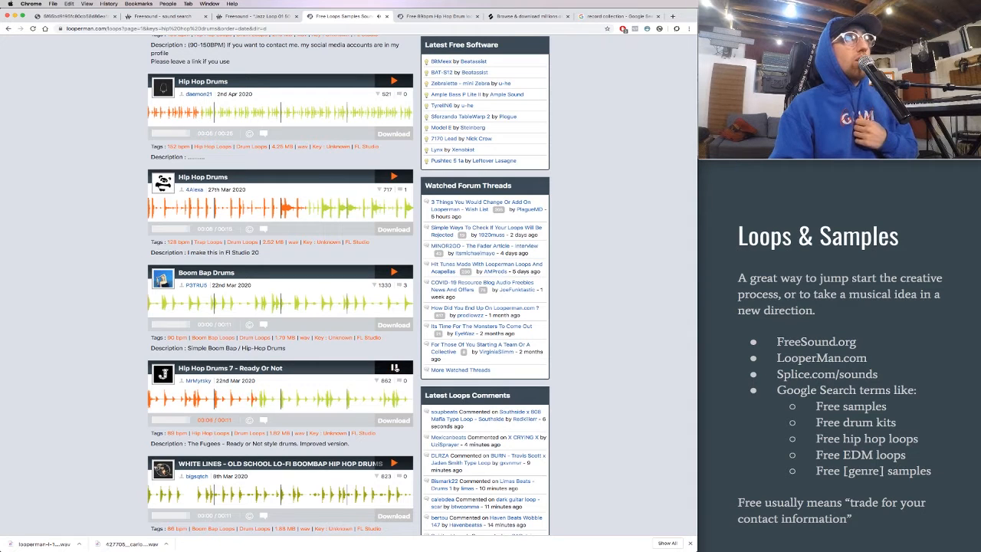
left_click(383, 372)
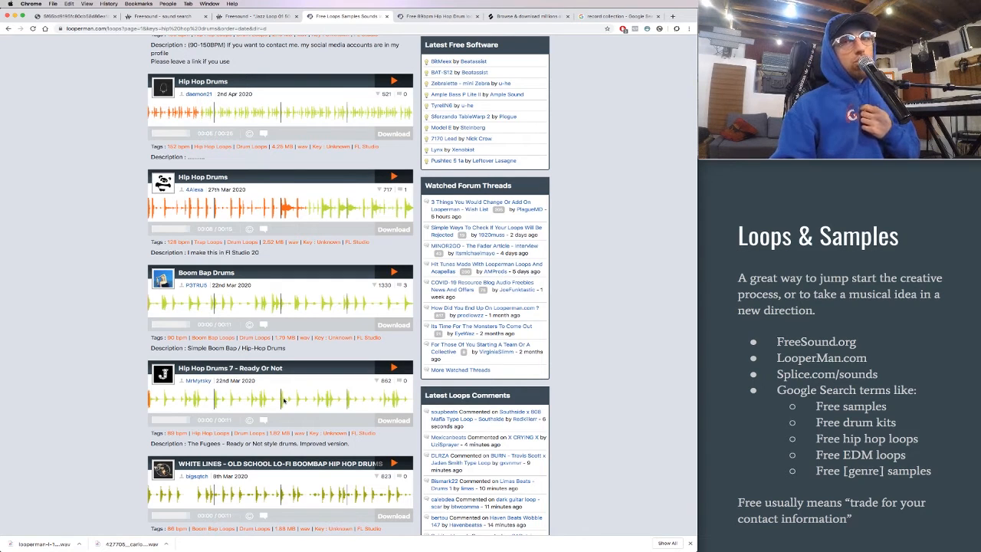
left_click(393, 368)
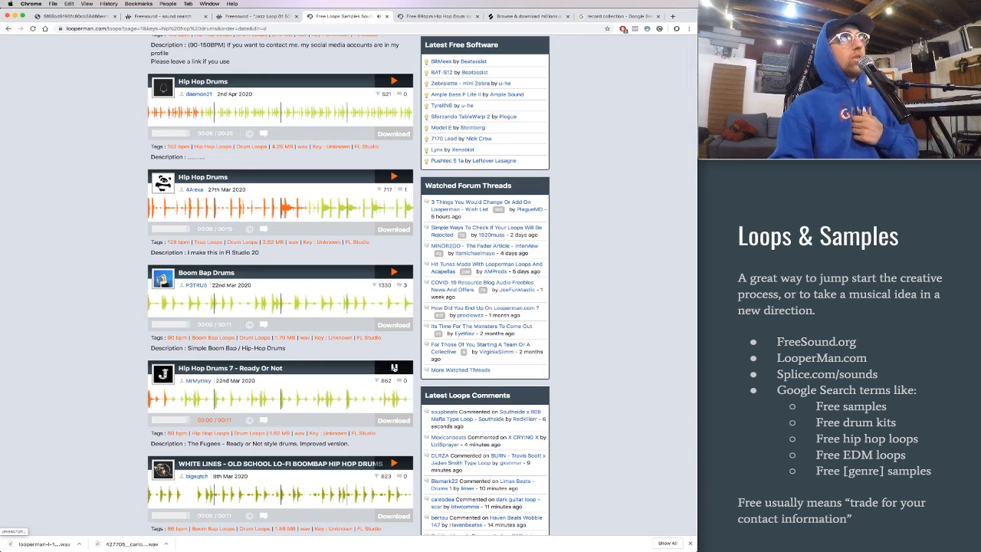
left_click(393, 368)
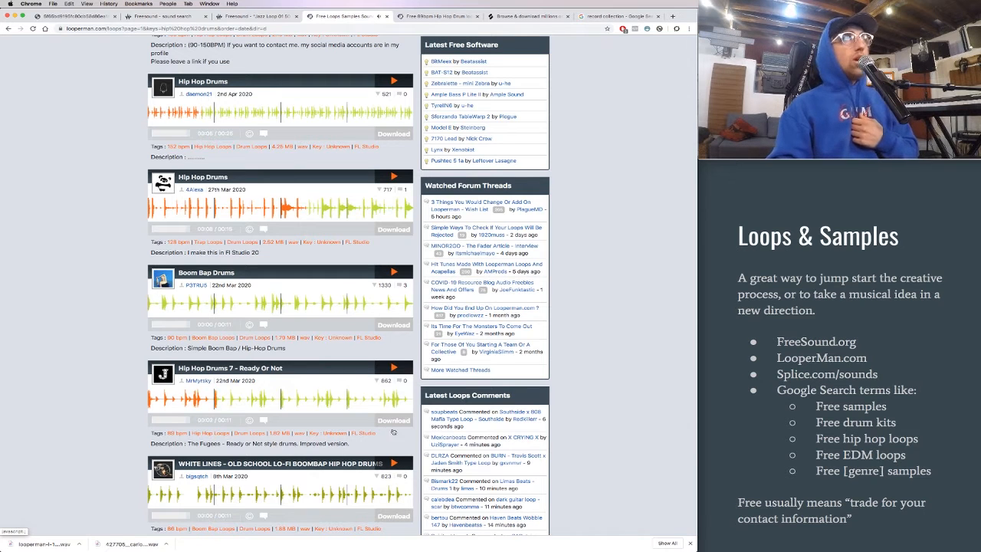
left_click(435, 17)
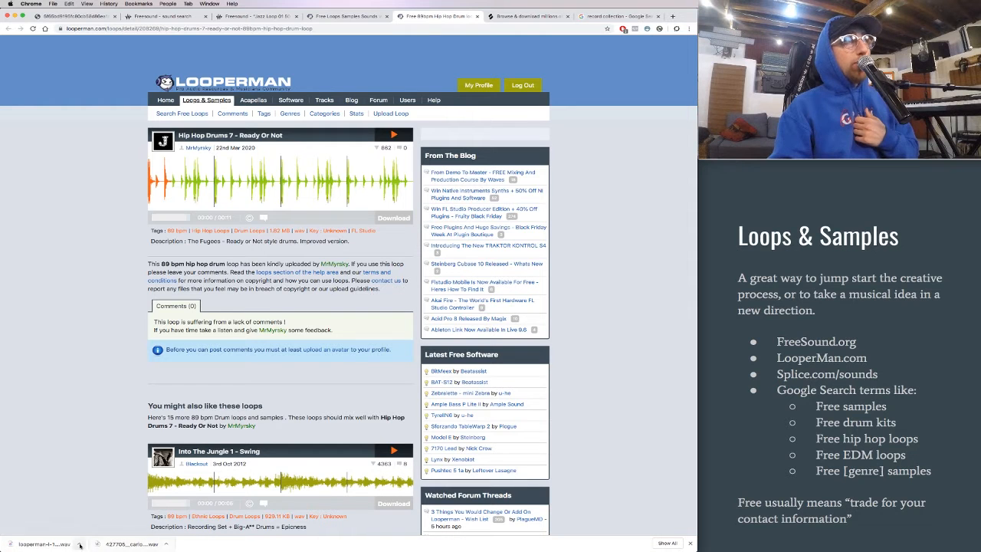
Browse the Splice upright bass results and audition the checked MCS_85_melodic_stack_doublebass_keys_double_the_fun_Dm.wav sample
left_click(527, 17)
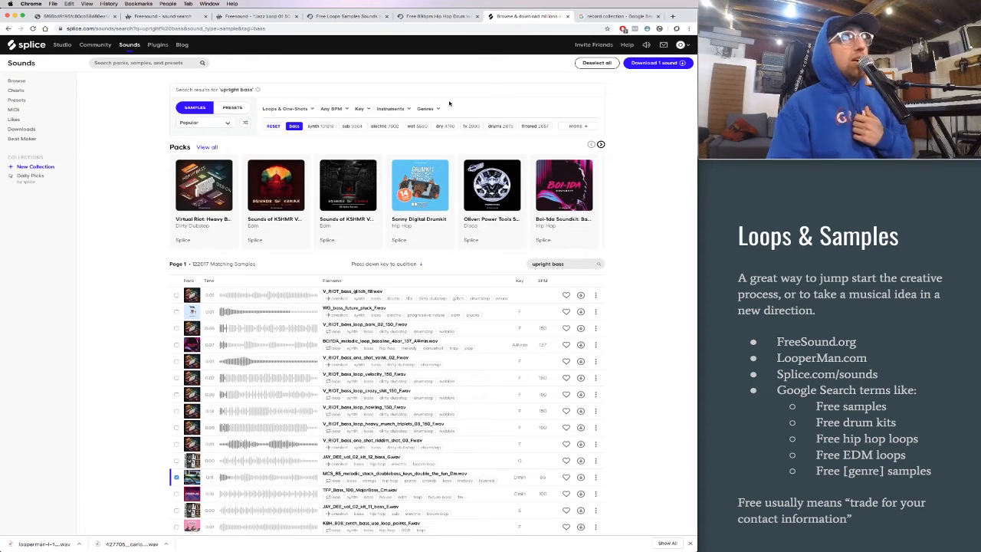
scroll(164, 222, "down", 3)
scroll(158, 232, "down", 1)
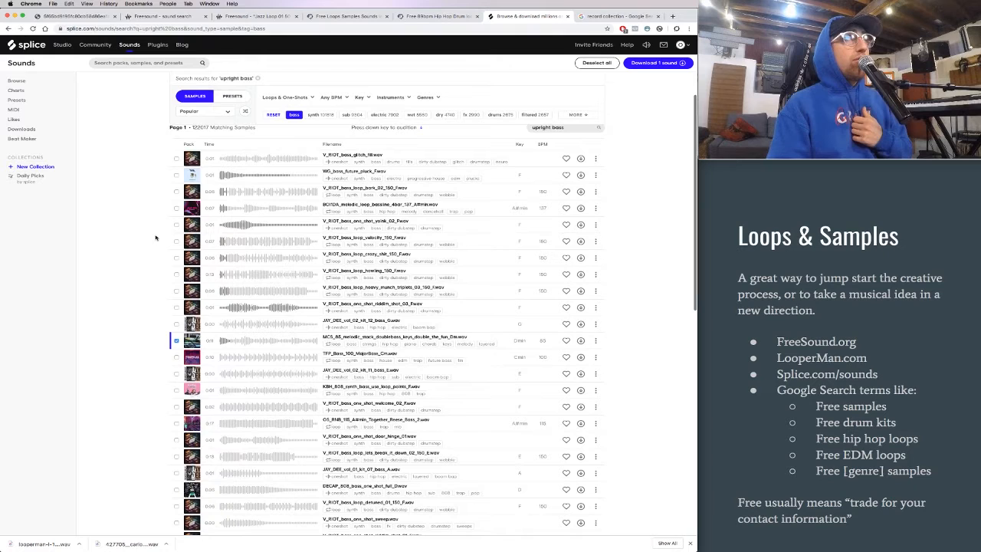
left_click(211, 341)
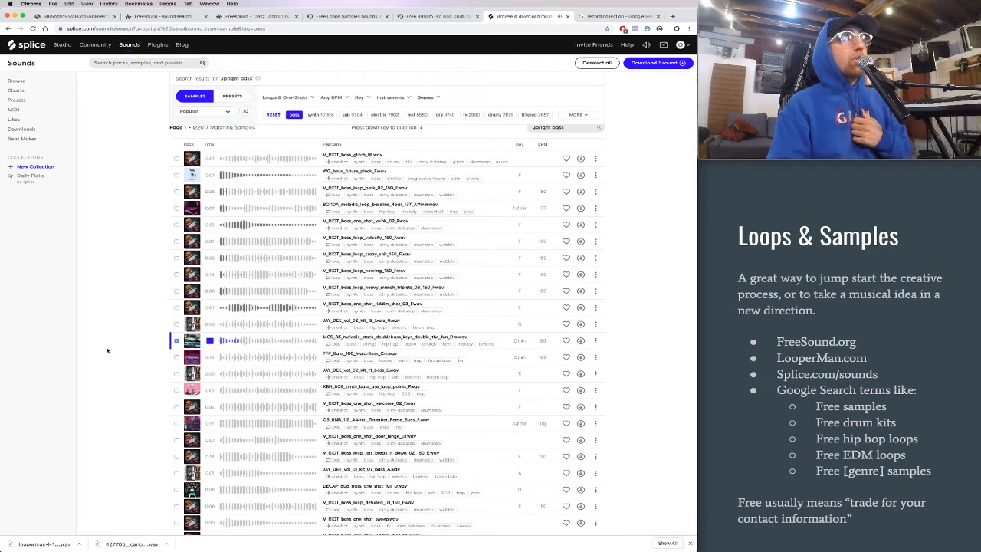
scroll(211, 341, "down", 1)
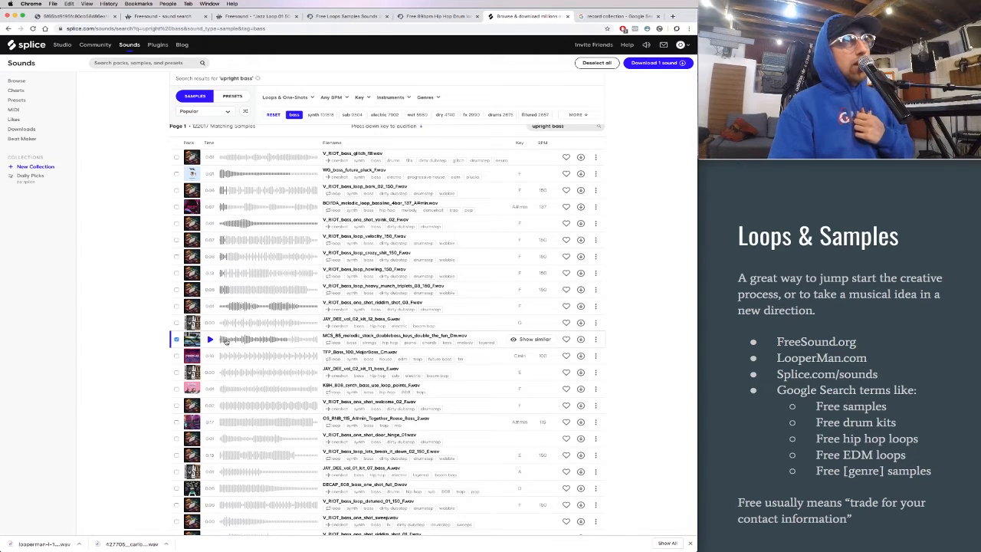
left_click(239, 340)
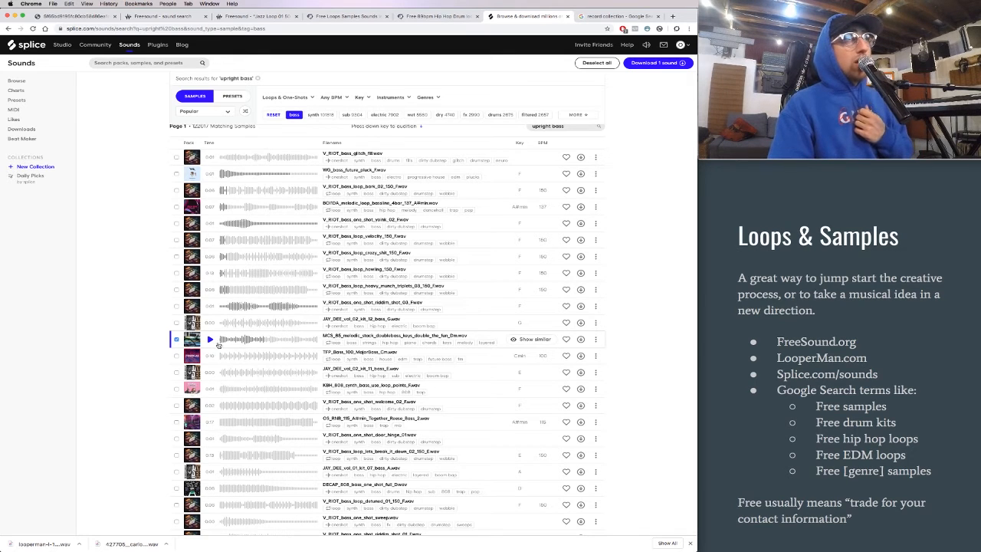
Try to download the checked double bass sample and launch the Splice desktop app through a system search
left_click(581, 341)
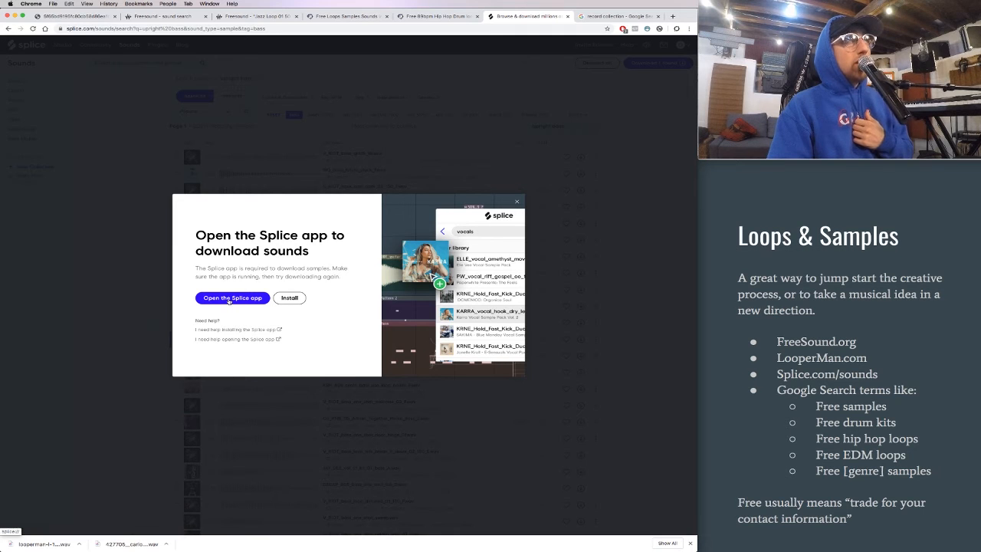
key("super+space")
type("splie")
key("Return")
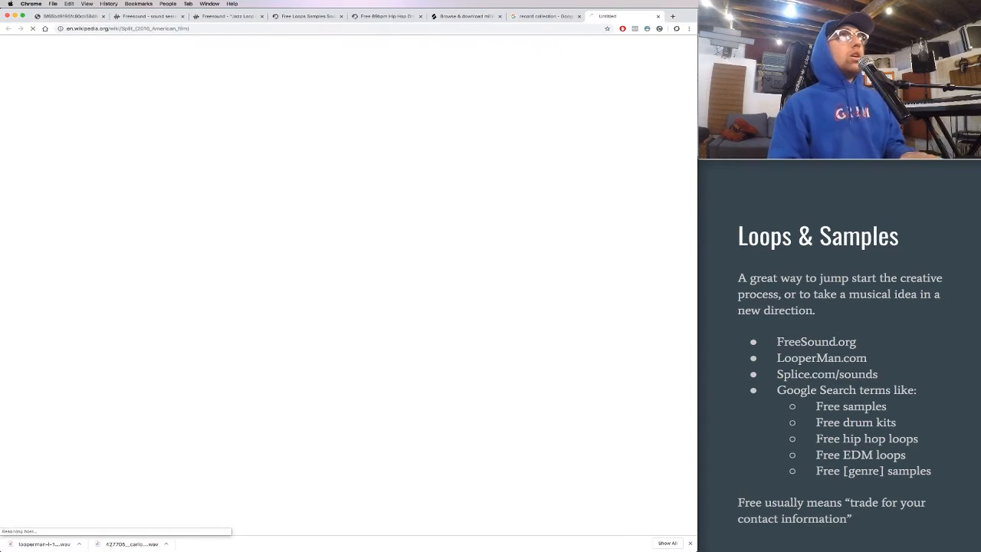
key("super+w")
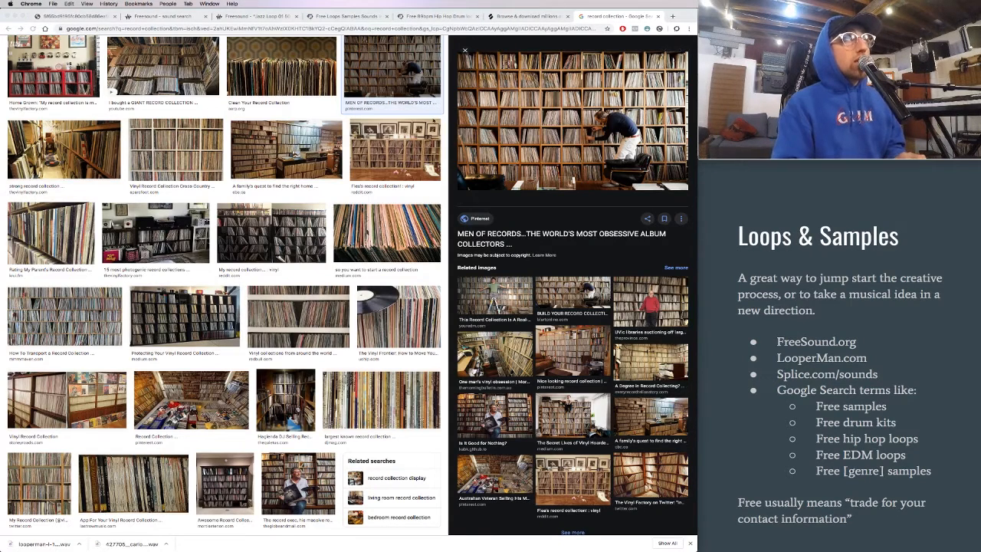
Dismiss the app prompt on the Splice results page and move the Splice desktop app window over the browser
left_click(530, 16)
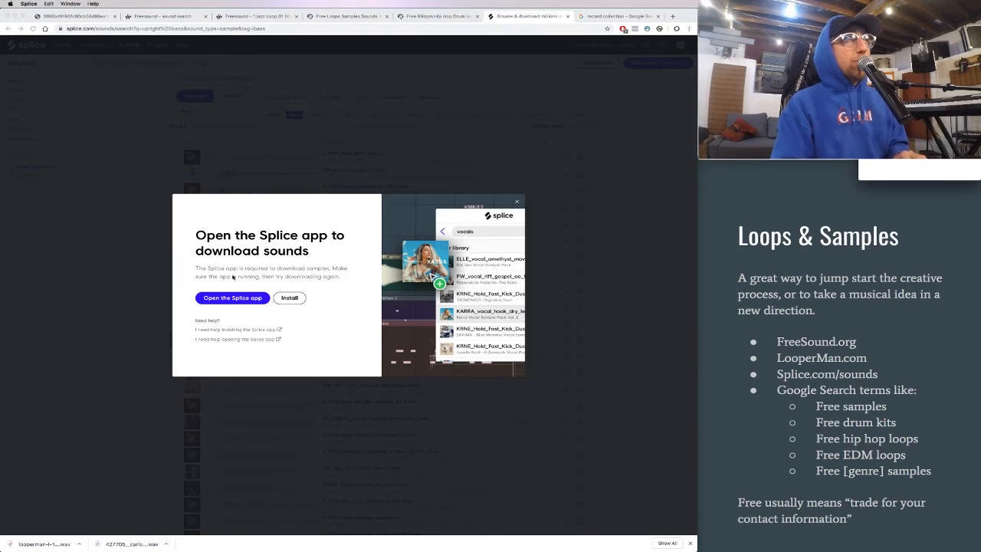
left_click(518, 203)
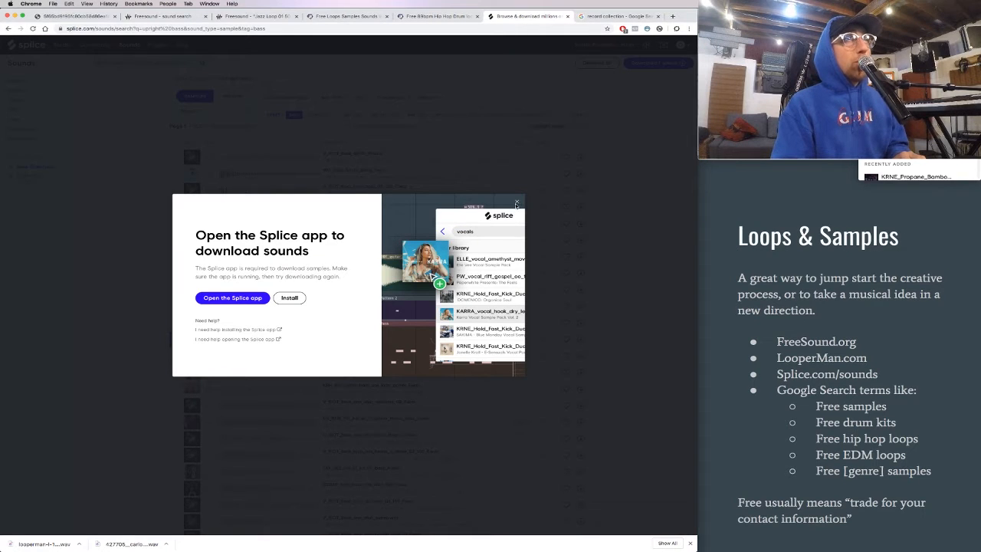
left_click(518, 202)
left_click(919, 99)
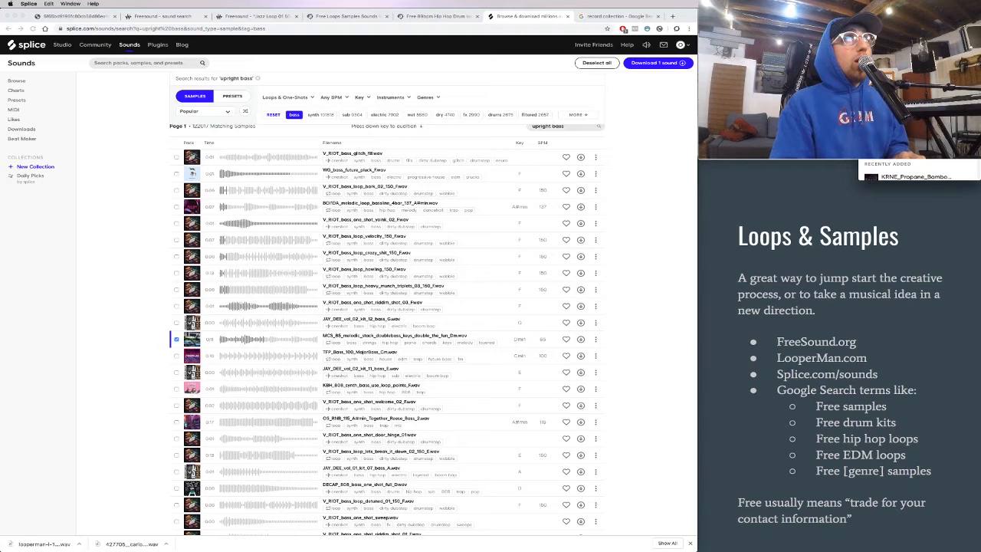
left_click_drag(893, 17, 585, 65)
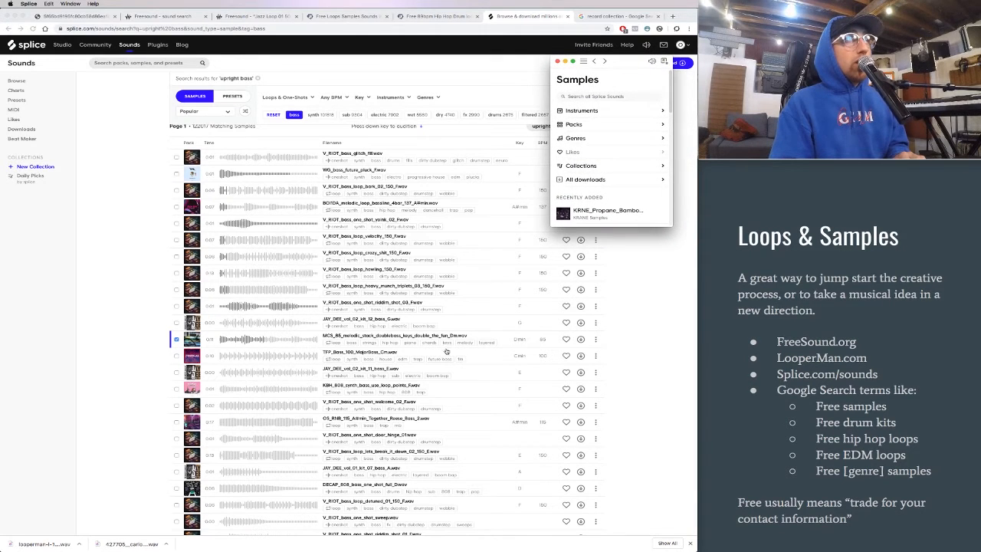
Download the checked MCS_85 double bass sample from the Splice results and preview it in the Splice desktop app
left_click(581, 341)
left_click(580, 340)
key("super+Tab")
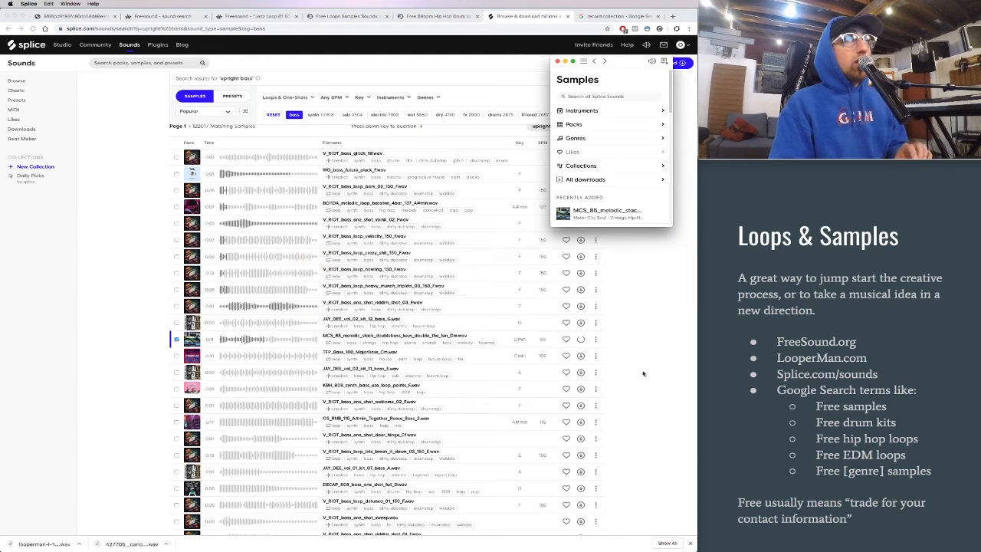
scroll(623, 211, "down", 3)
scroll(619, 196, "up", 3)
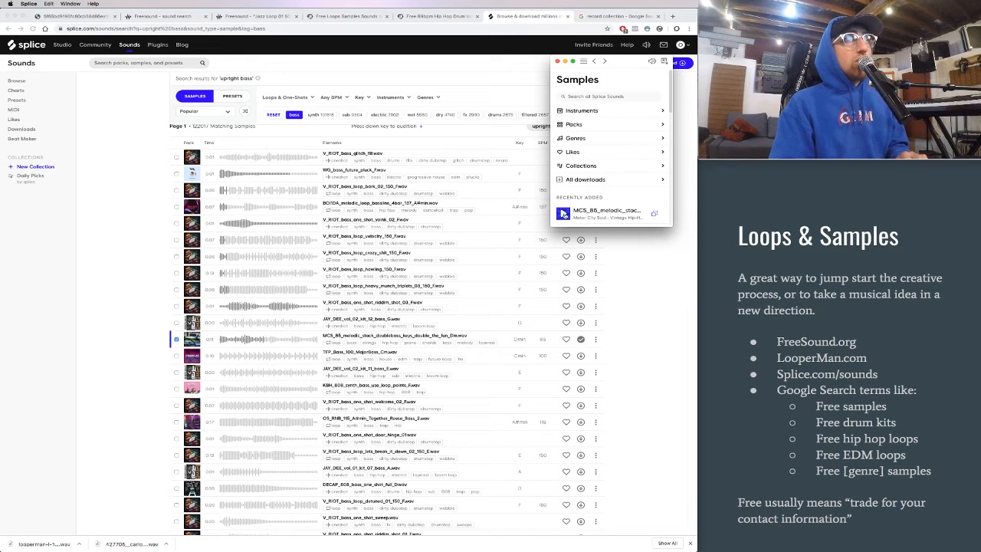
left_click(564, 215)
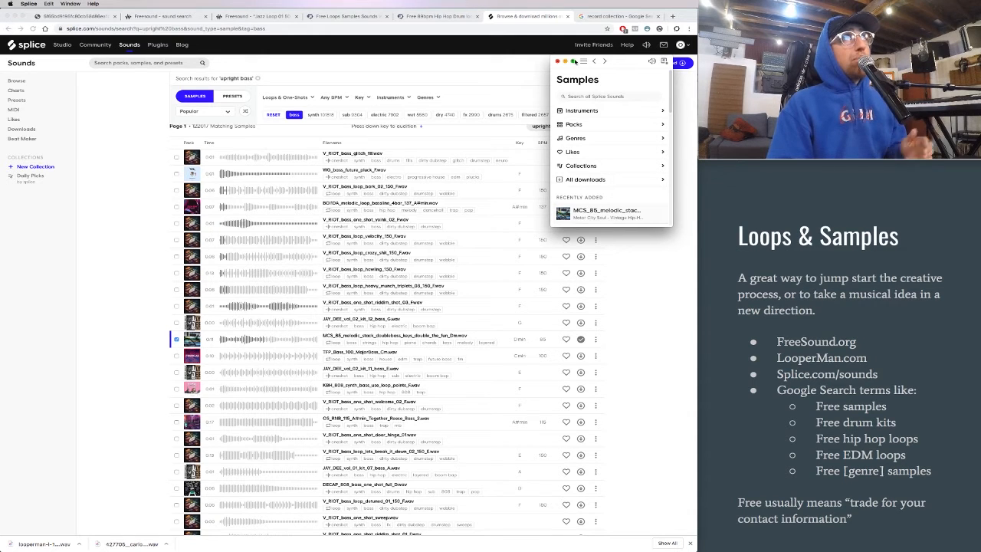
Move the Splice desktop app window to the screen's upper corner and close the record collection search page in the browser
left_click_drag(568, 59, 592, 9)
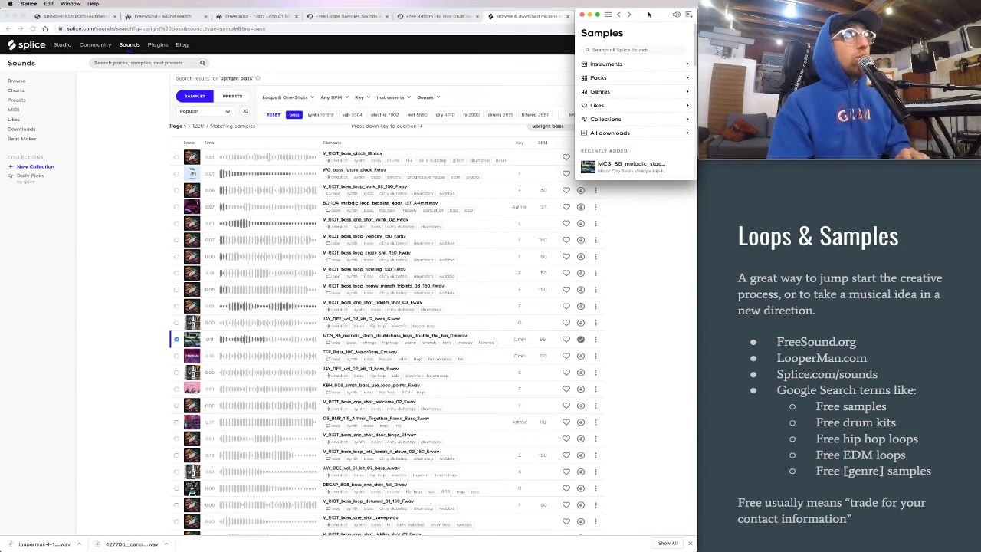
left_click(547, 17)
left_click(657, 17)
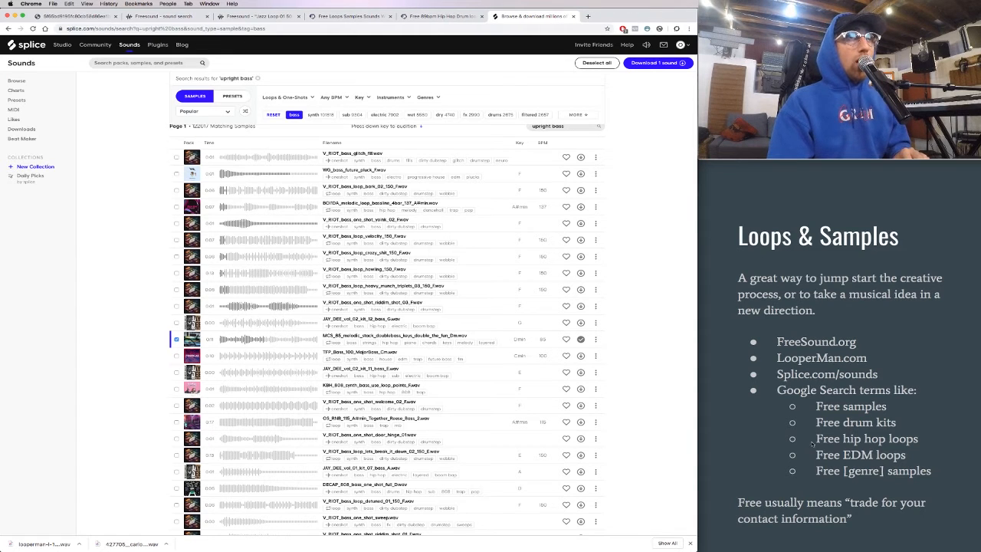
Advance the lesson slides to the Simpler slide and switch to Ableton Live
scroll(776, 394, "up", 1)
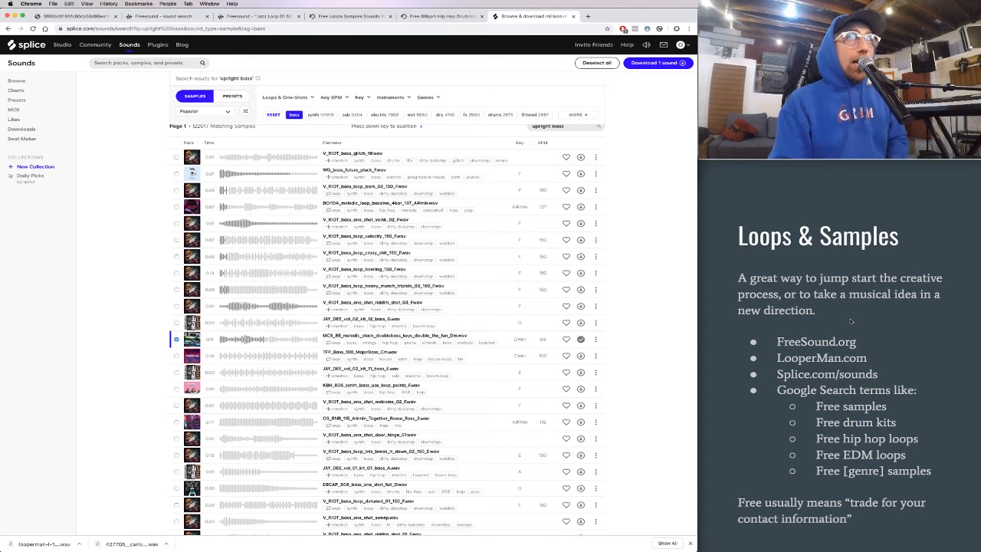
key("Right")
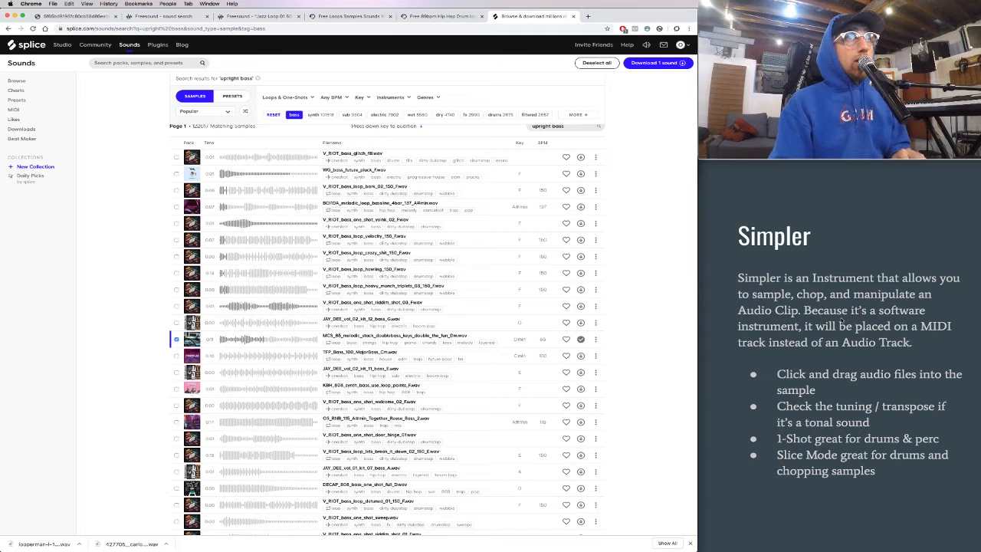
key("super+Tab")
key("super+Tab")
key("super+Tab")
key("super+Tab")
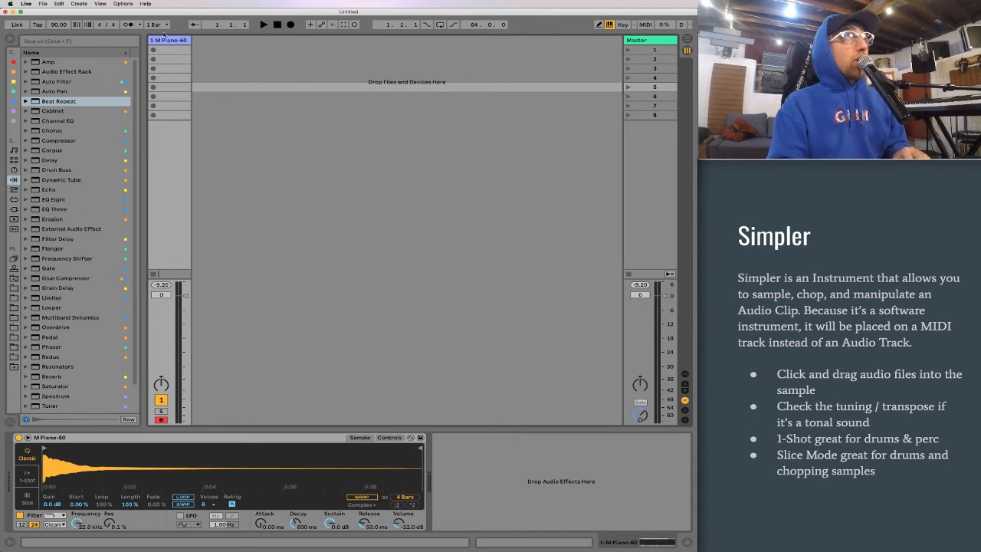
Play the M Piano-60 sample in Simpler and normalize its volume
left_click(235, 439)
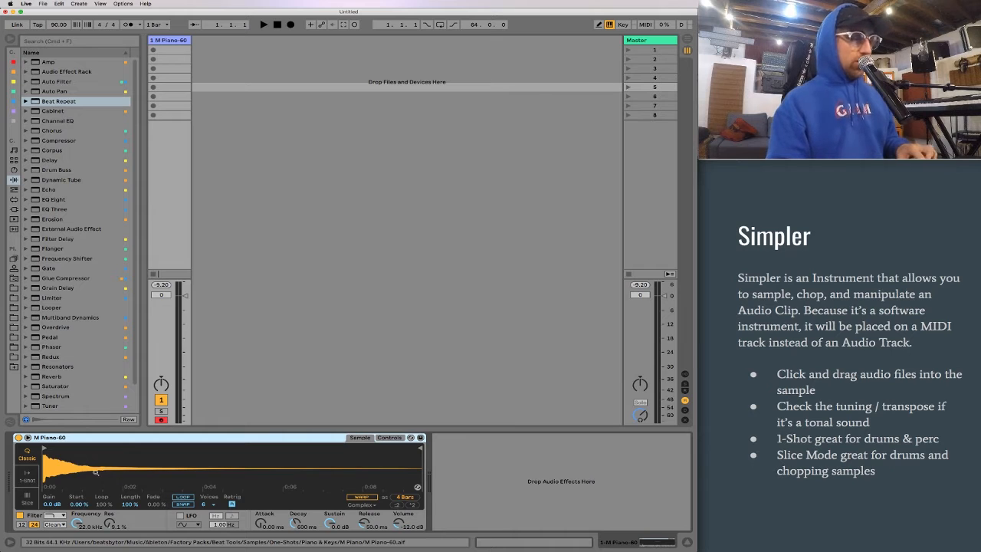
key("a")
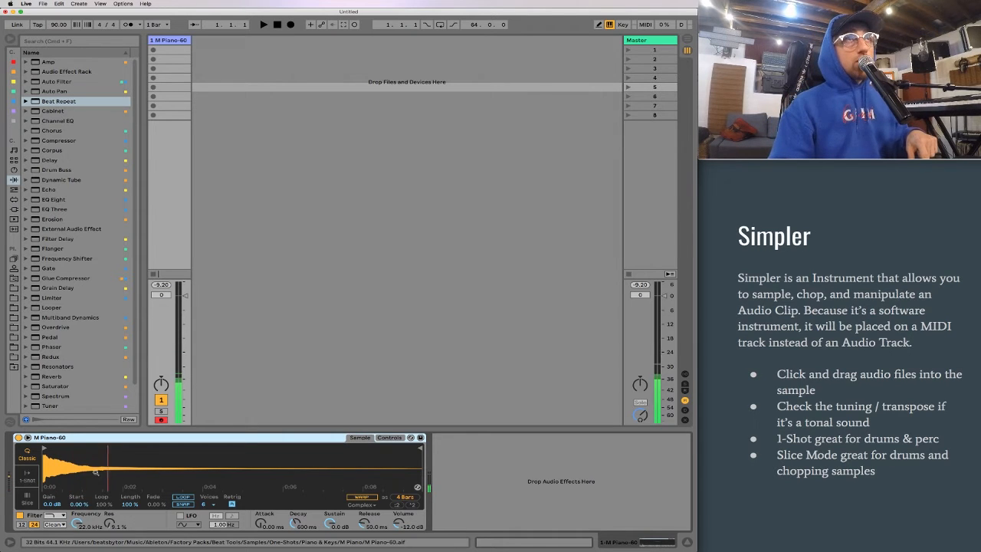
right_click(145, 465)
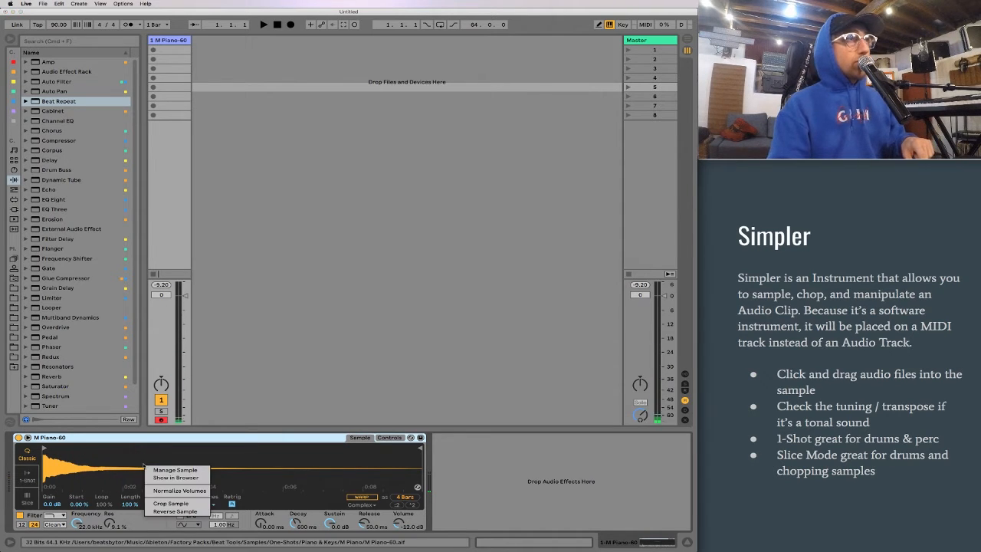
left_click(181, 490)
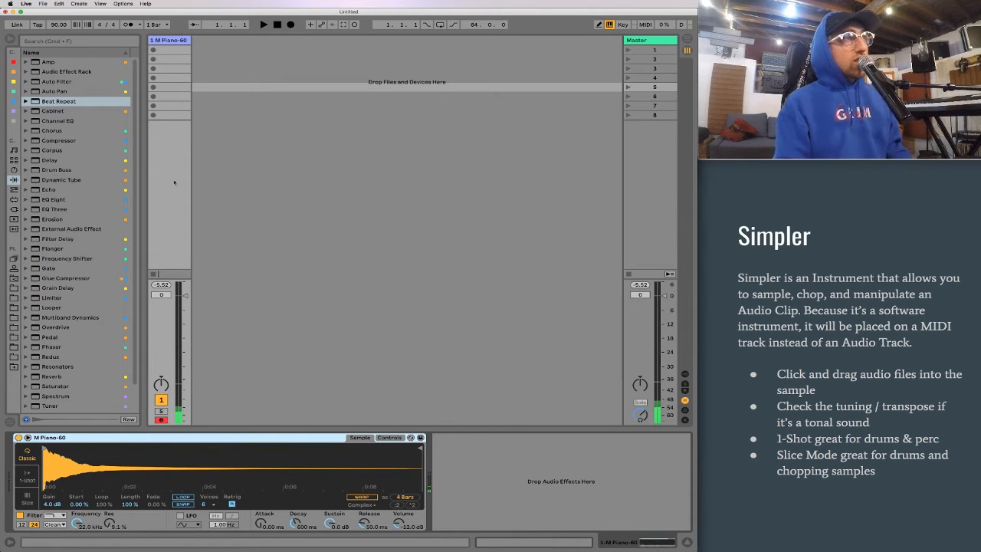
Add a Tuner audio effect after Simpler on the M Piano-60 track and play a note through it
left_click_drag(135, 150, 135, 153)
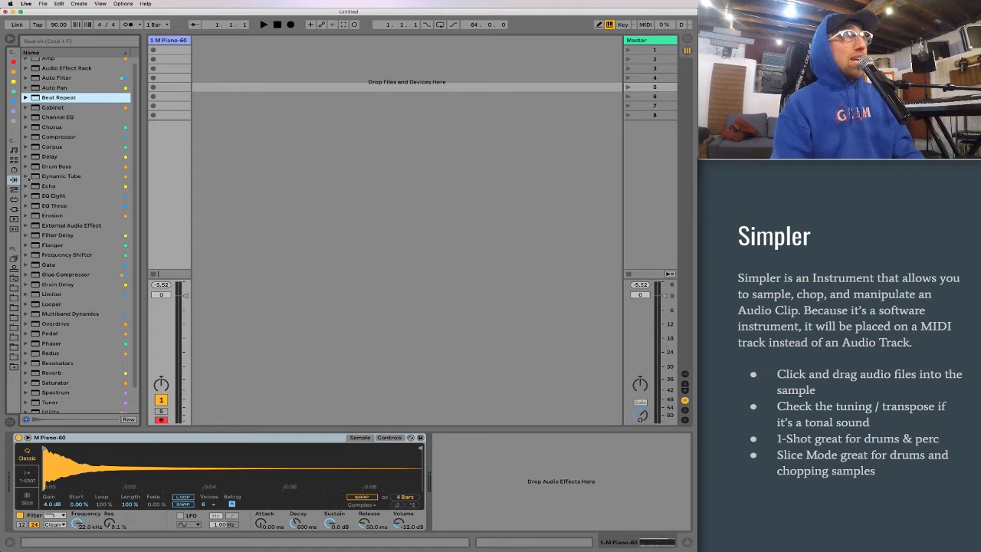
scroll(59, 249, "down", 2)
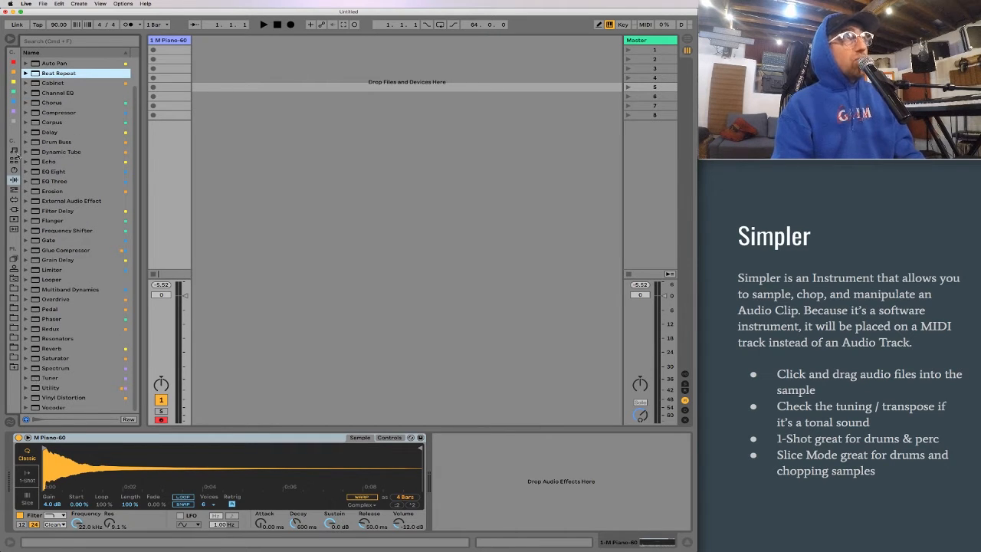
left_click_drag(20, 181, 2, 191)
left_click_drag(51, 377, 459, 471)
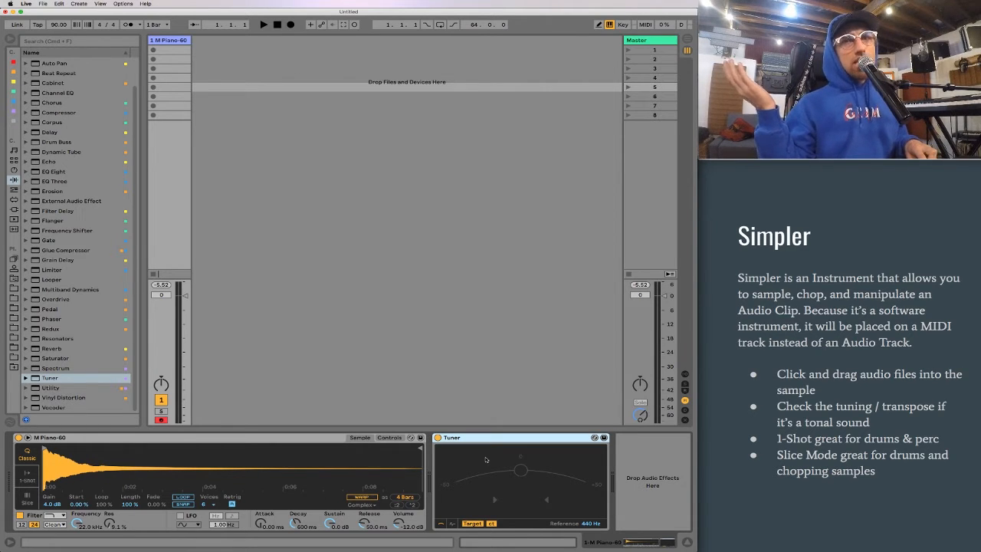
key("a")
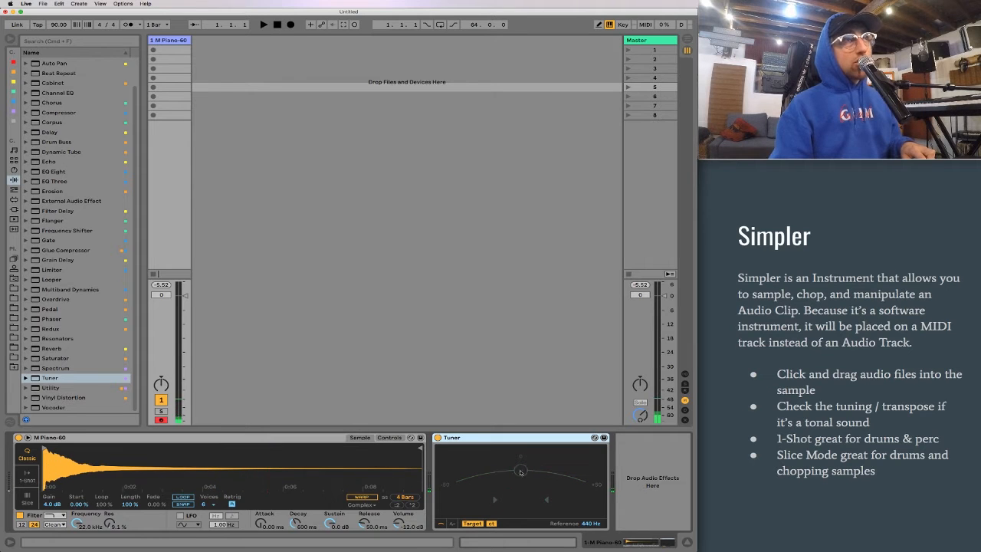
Transpose the M Piano-60 sample in Simpler by +7 semitones
left_click(387, 437)
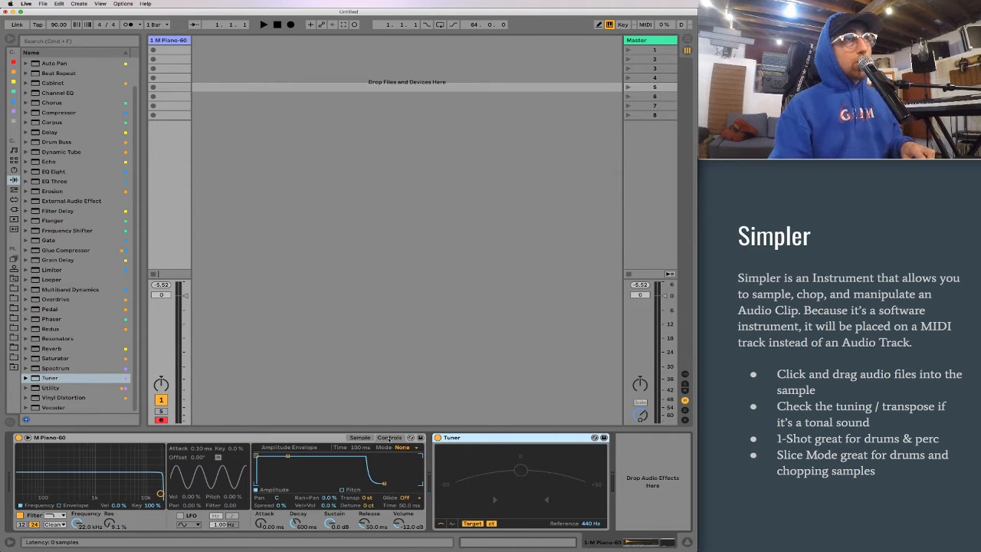
left_click(366, 498)
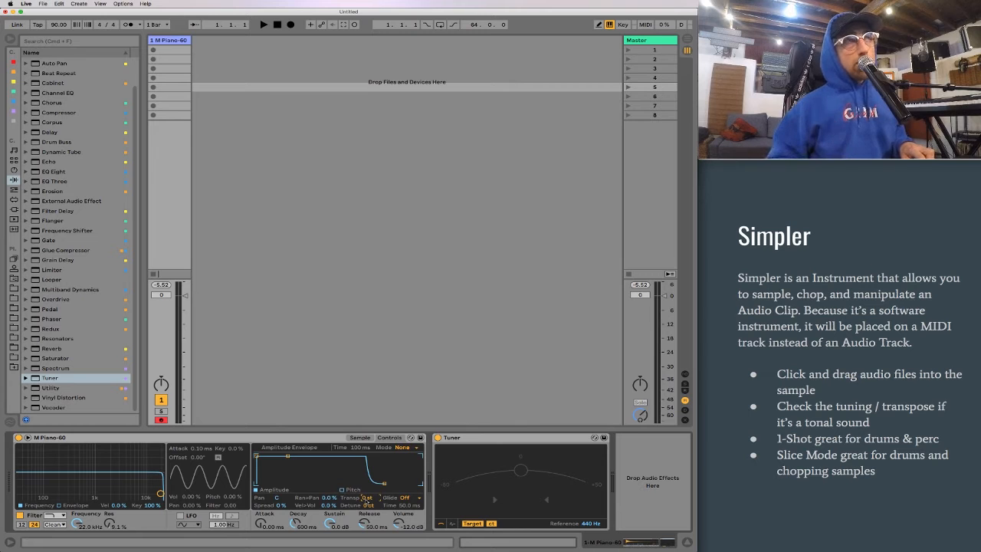
key("Up")
key("Up")
key("Up")
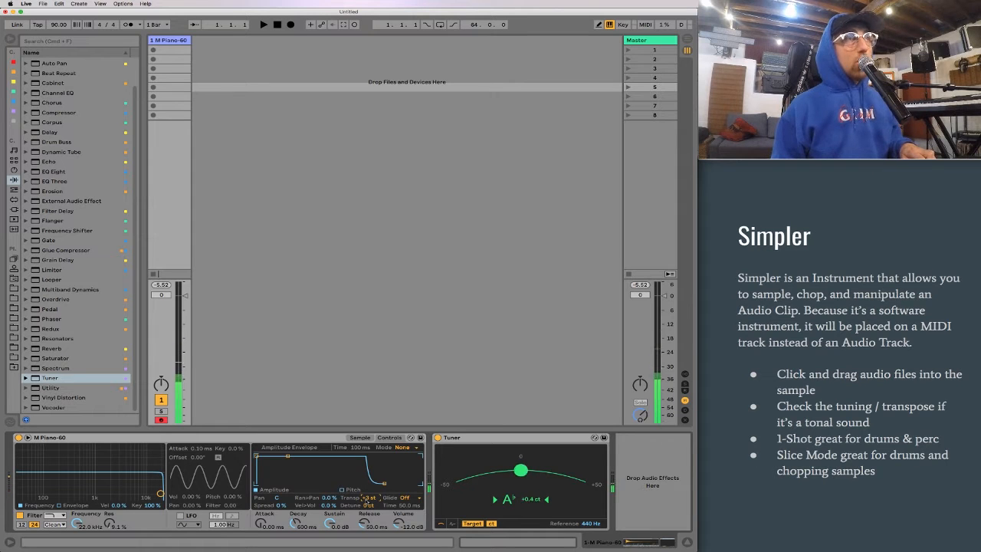
key("Up")
key("Up")
key("Up")
key("Up")
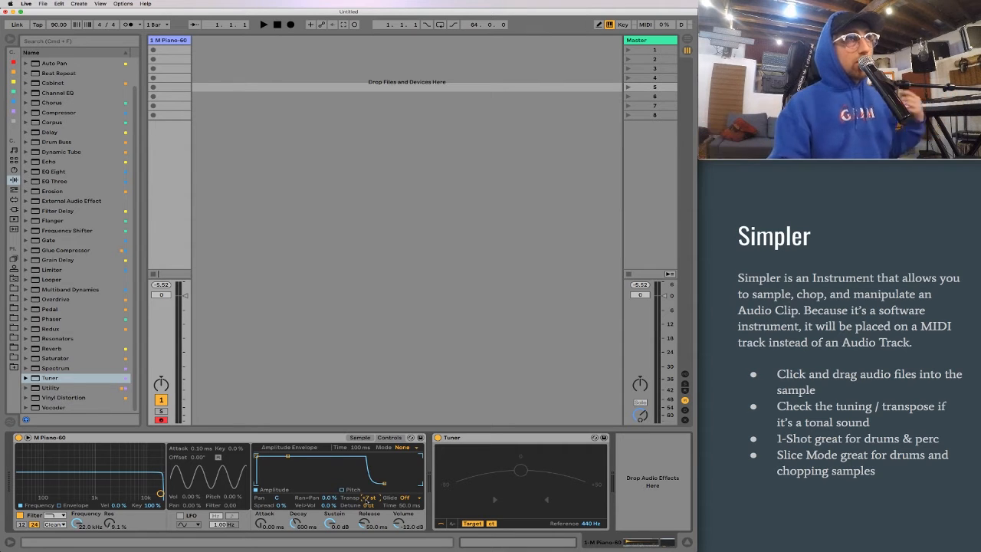
Return to Simpler's sample waveform and play the C note in several octaves to compare pitch and playback speed
left_click(360, 438)
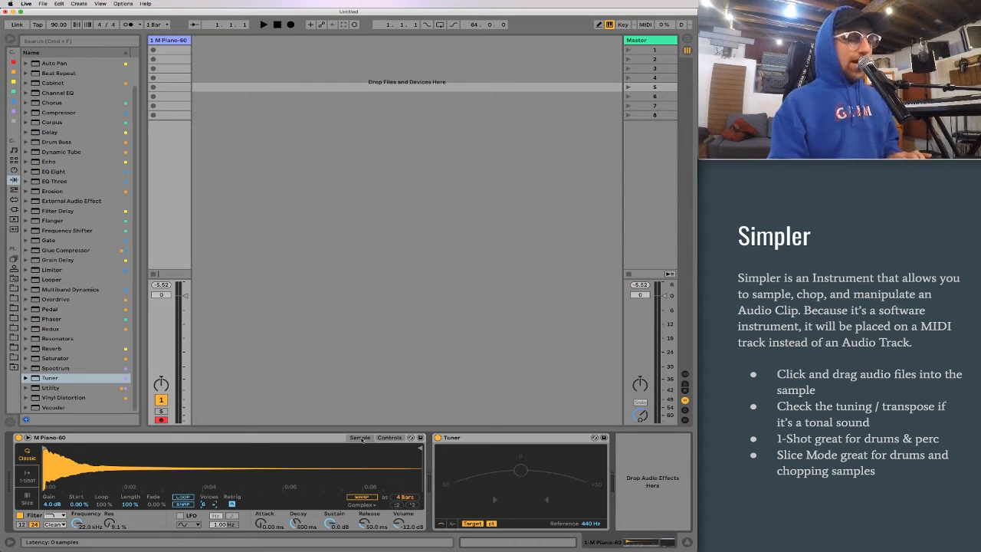
key("x")
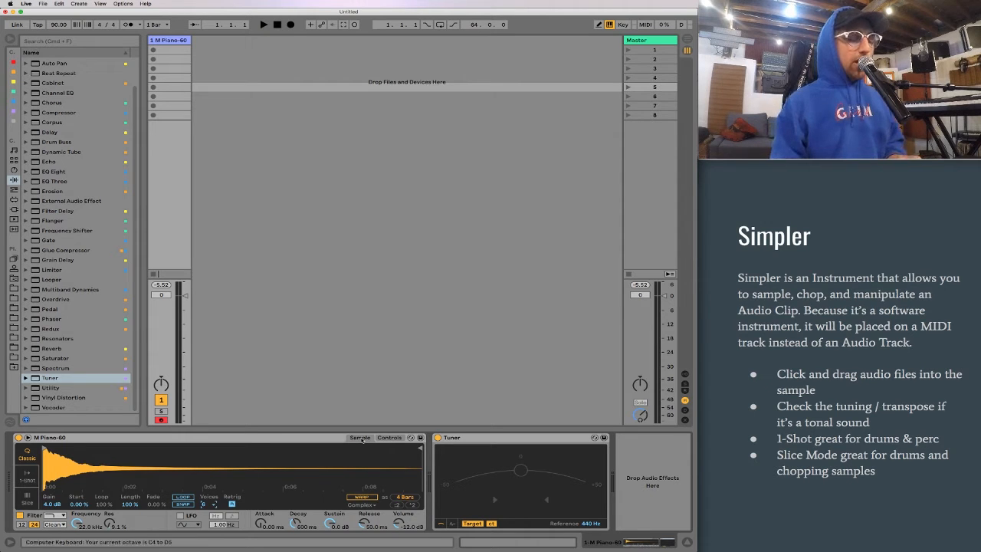
key("a")
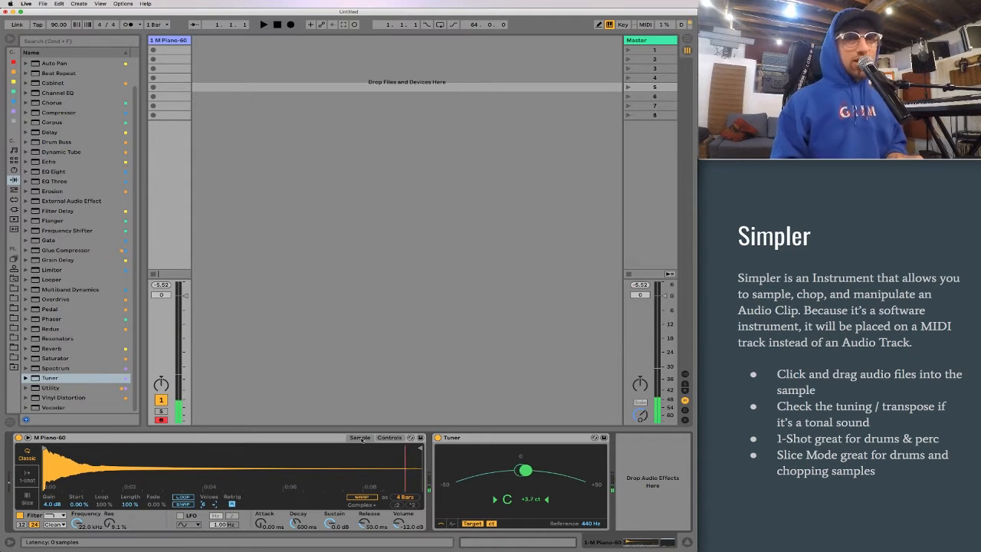
key("z")
key("a")
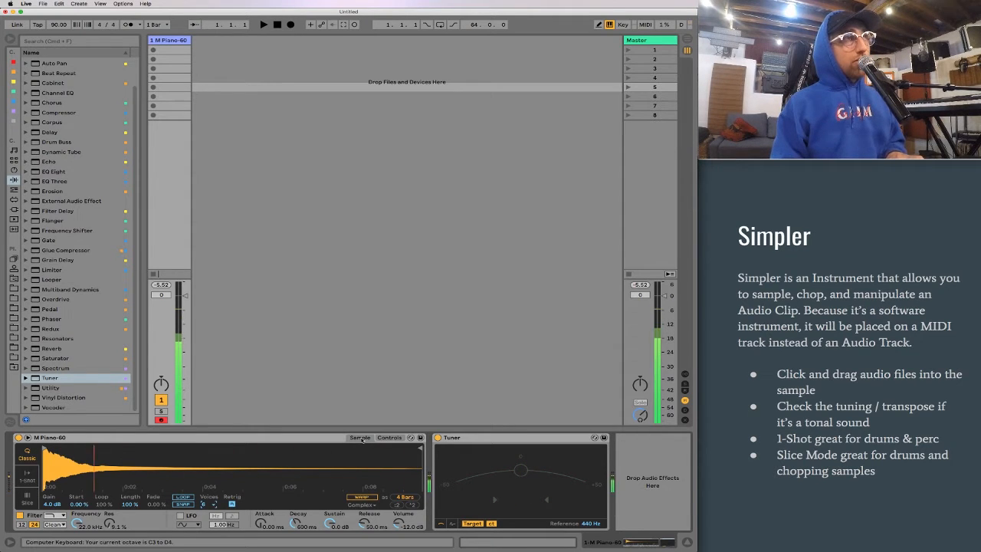
key("z")
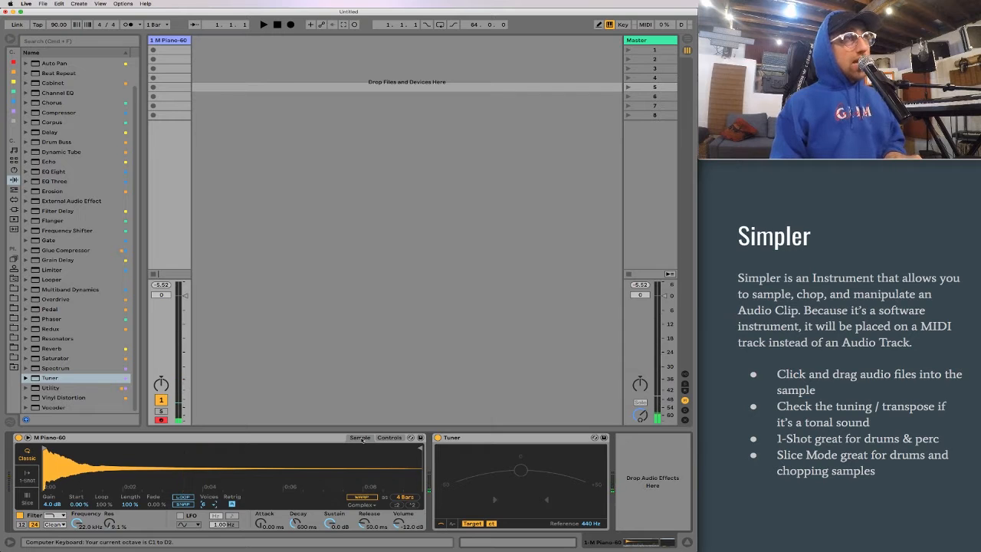
key("z")
key("a")
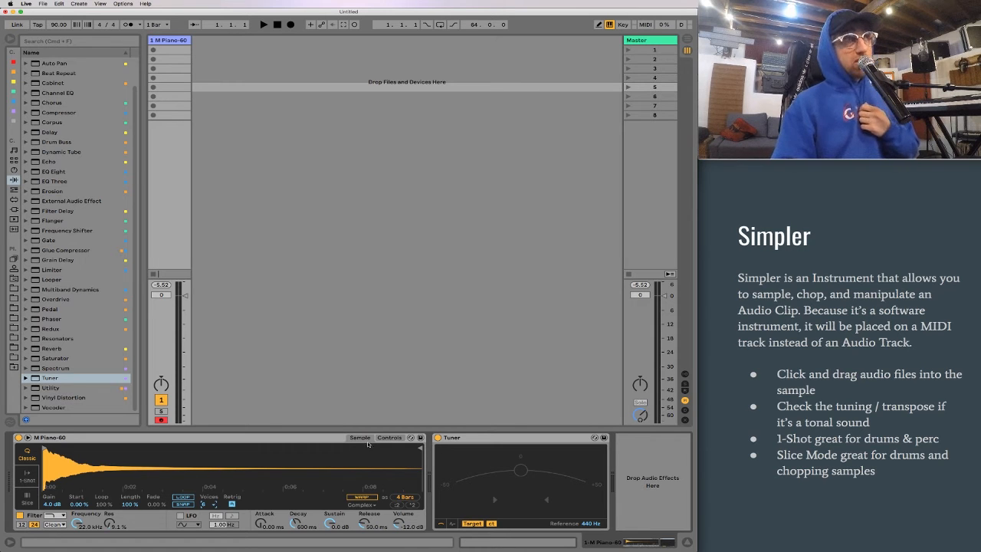
Turn on Warp for the piano sample in Simpler and play the C note in several octaves
left_click(367, 497)
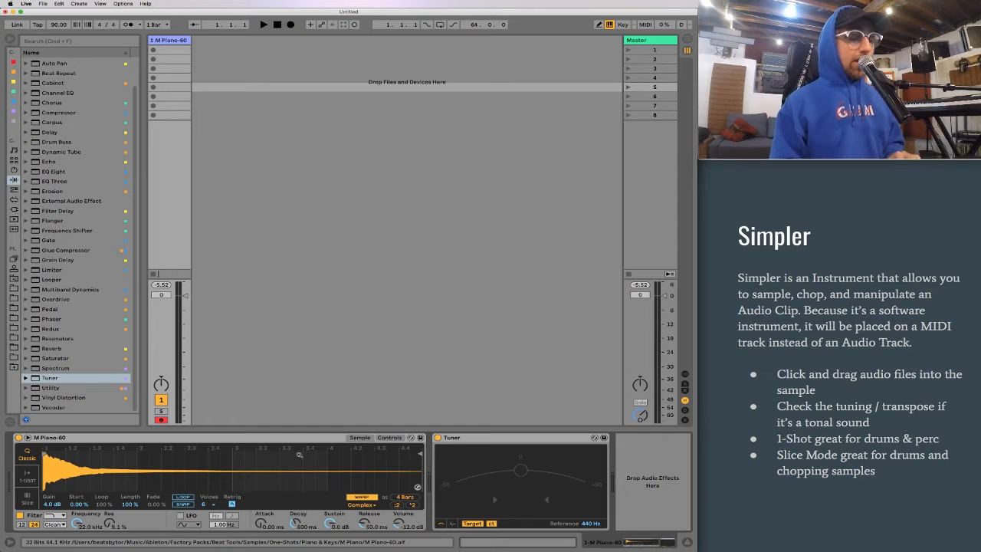
key("a")
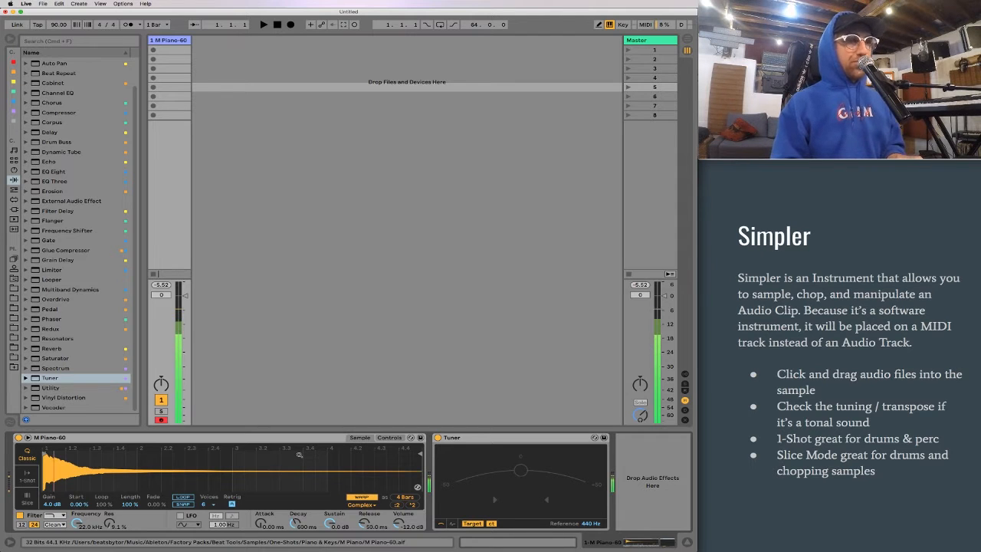
key("x")
key("x")
key("a")
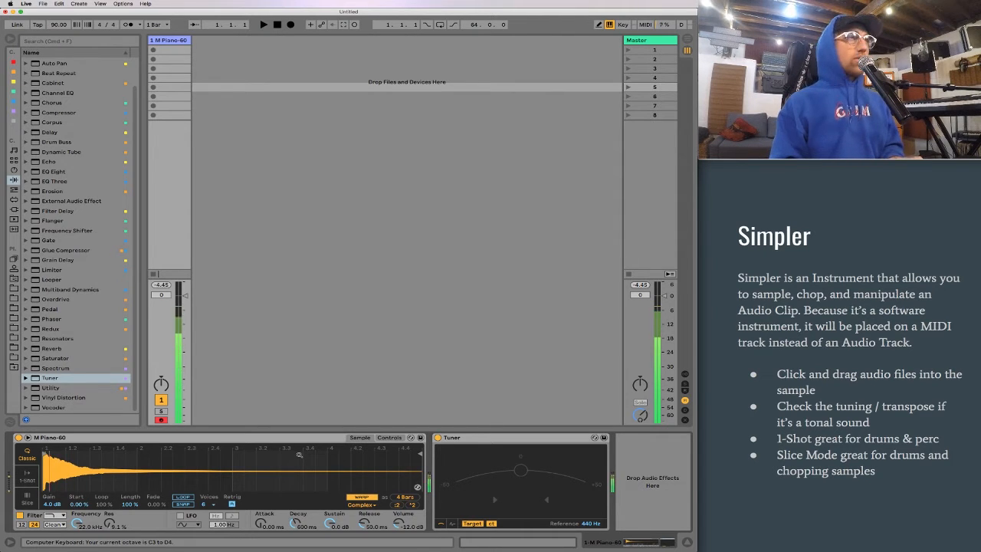
key("a")
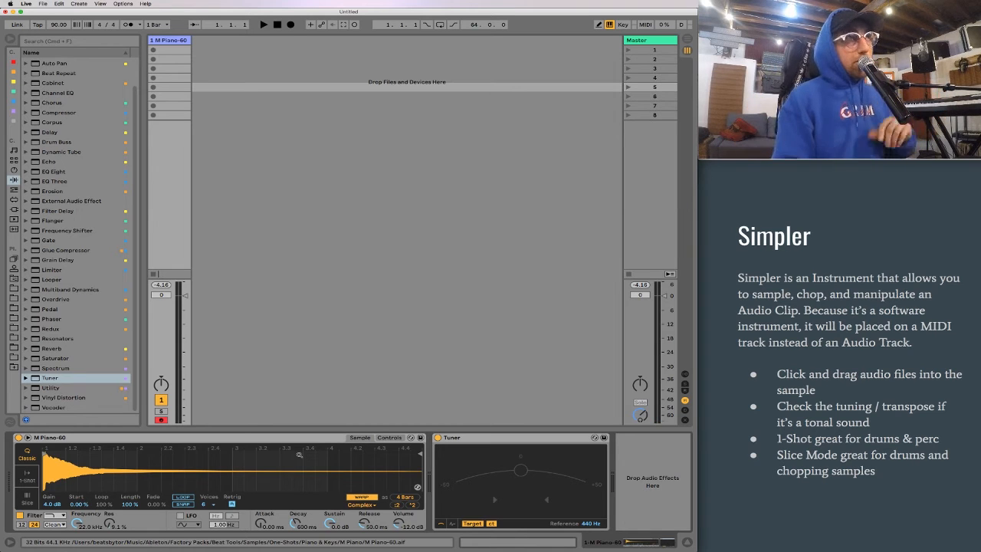
key("x")
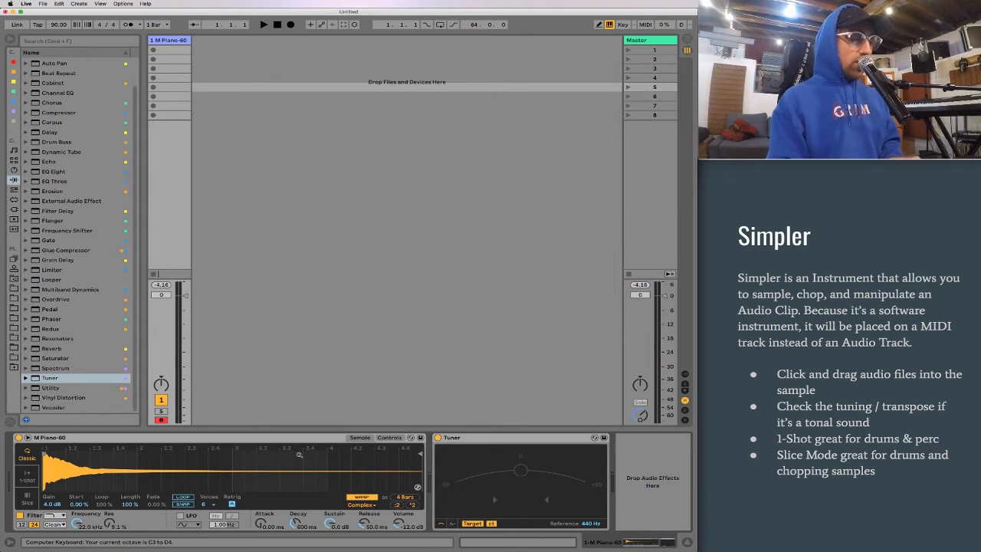
left_click(368, 496)
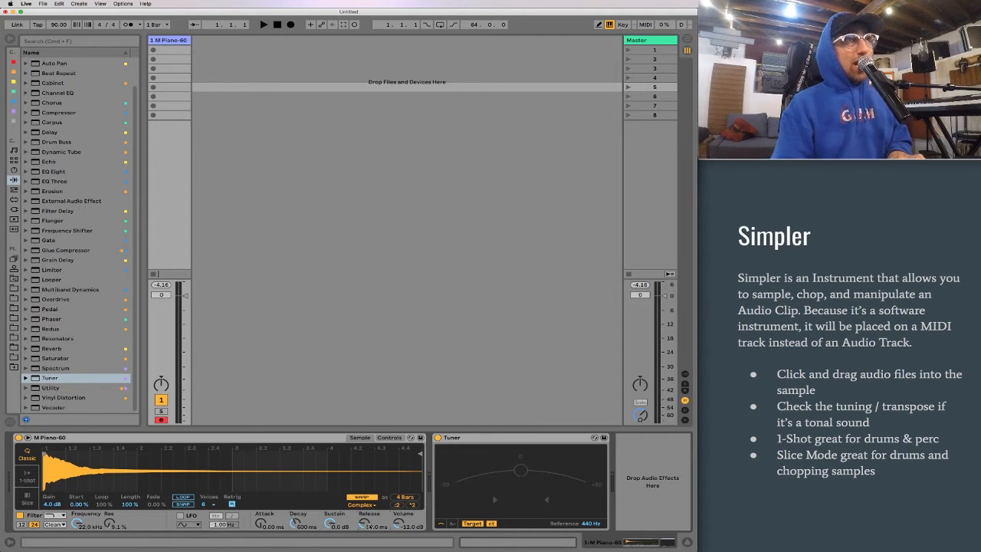
Try an attack of about 587 ms and a longer release on Simpler's amplitude envelope
left_click(296, 463)
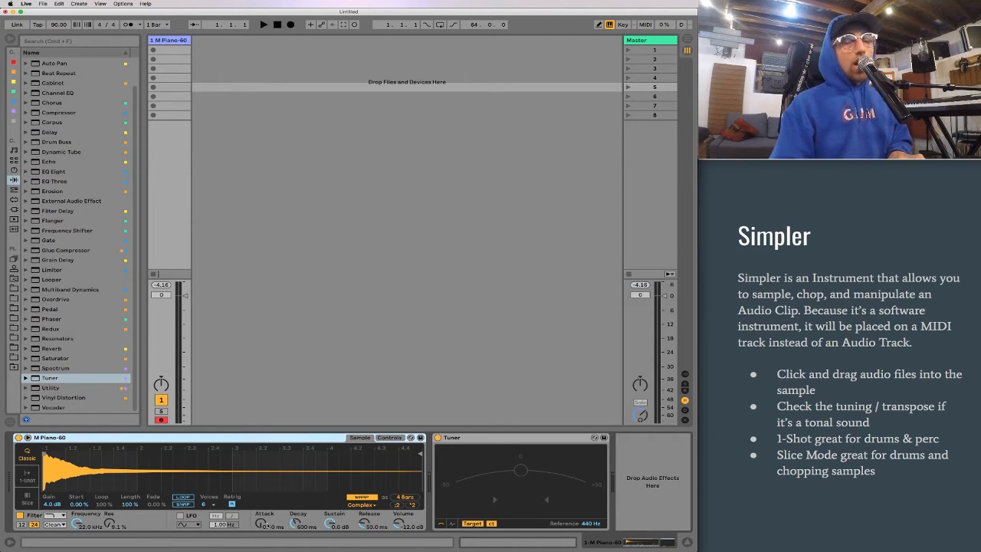
left_click_drag(262, 527, 262, 527)
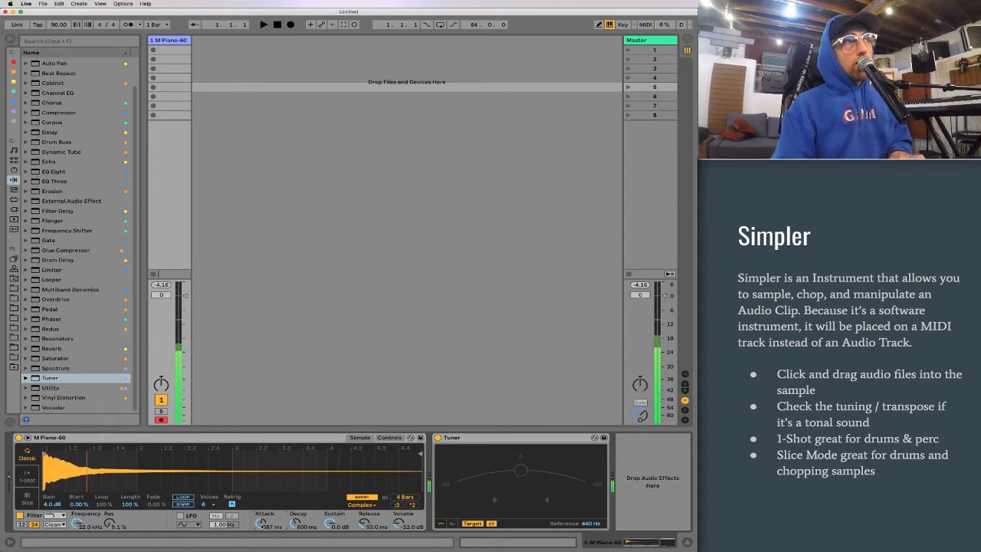
left_click_drag(262, 525, 262, 549)
left_click_drag(364, 523, 365, 490)
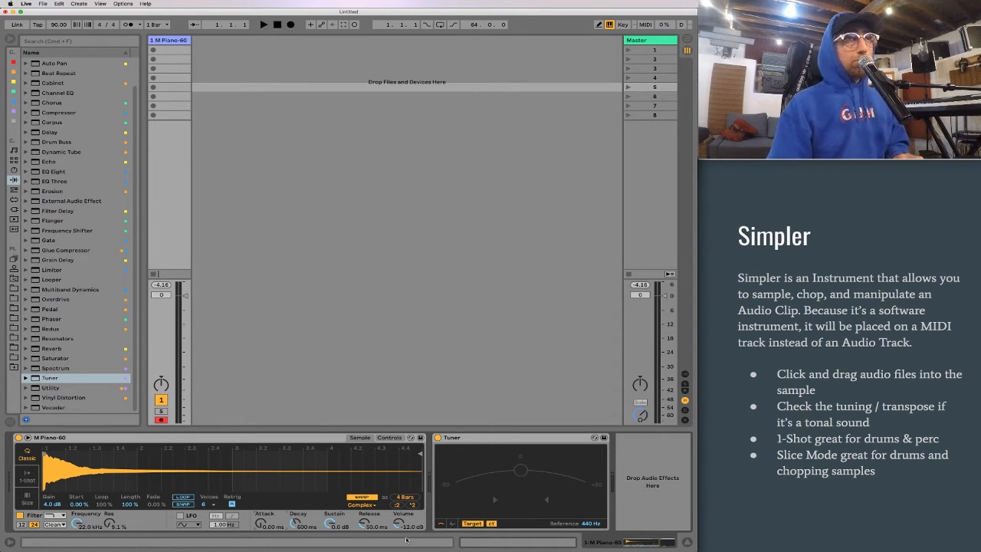
Switch Simpler to 1-Shot mode and audition the piano sample with a C note
left_click(26, 477)
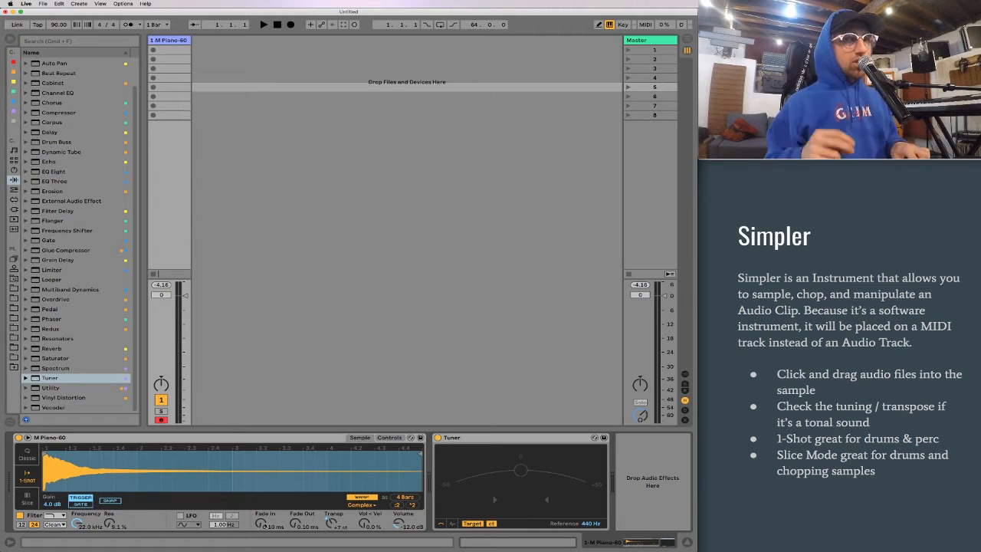
key("a")
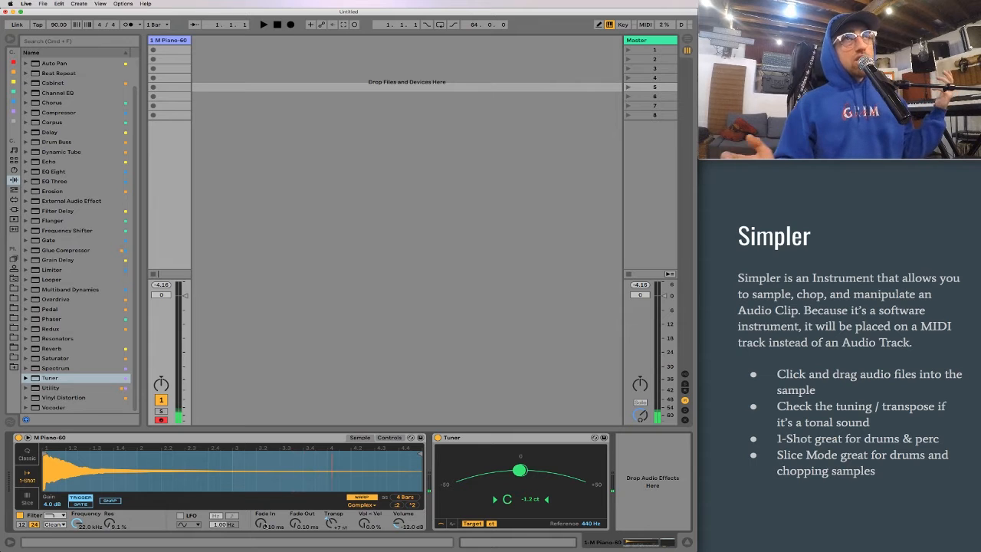
Search the browser's sample library for "kick"
left_click(14, 229)
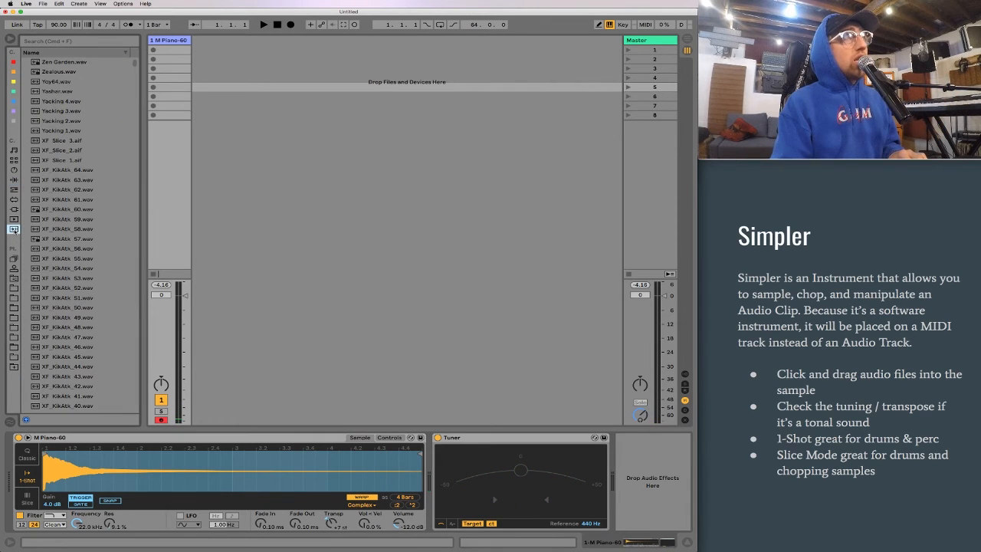
left_click(72, 41)
type("kick")
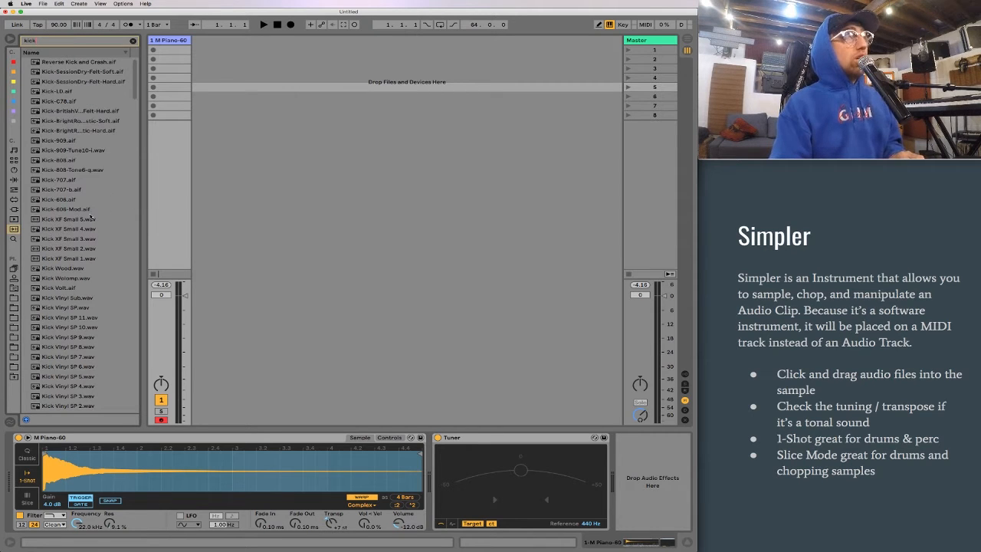
Preview several kick samples and load Kick-707-b.aif into Simpler in place of the piano sample
left_click(87, 208)
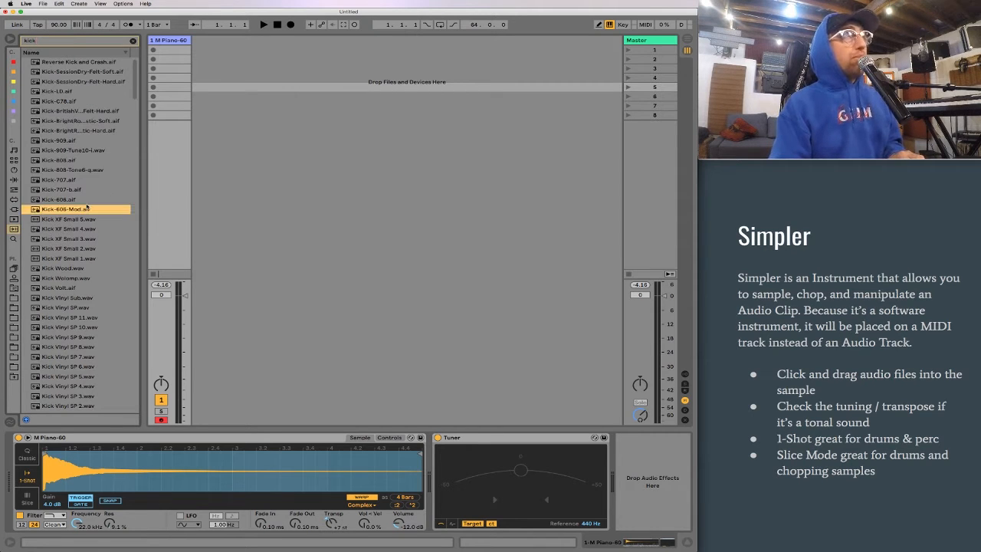
key("Up")
key("Up")
key("Up")
key("Down")
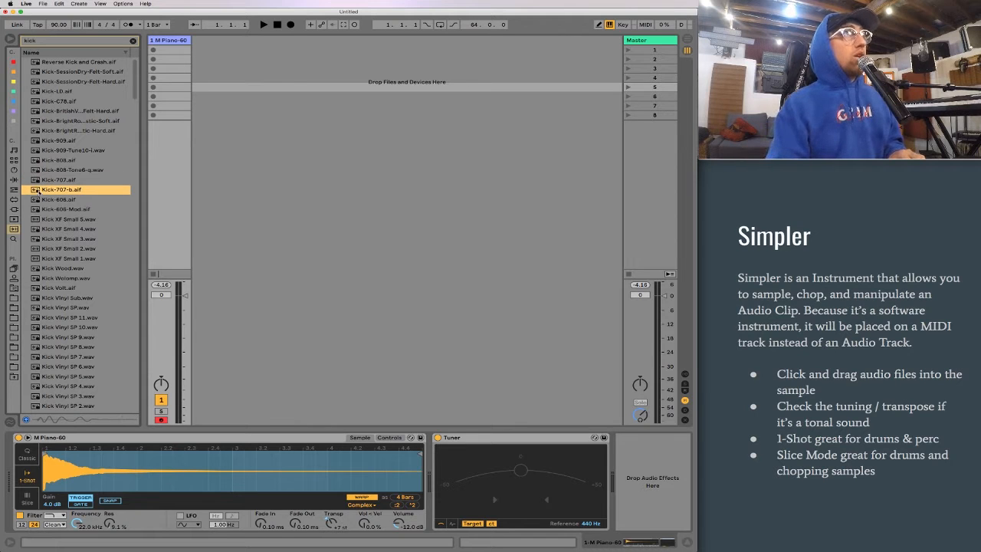
left_click_drag(38, 191, 121, 480)
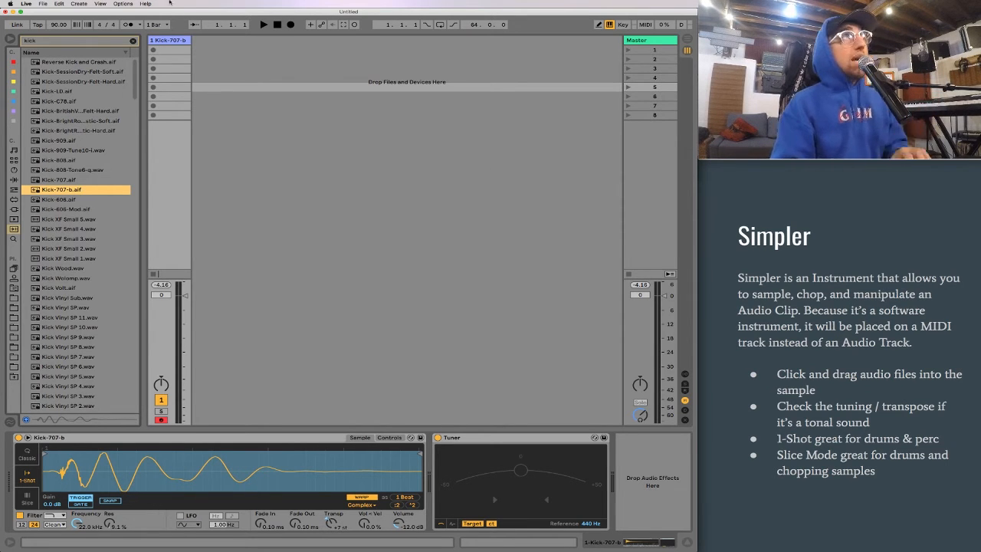
Search the samples for "808", shorten the search to "80" and apply it to the grey collection
left_click(47, 43)
type("808")
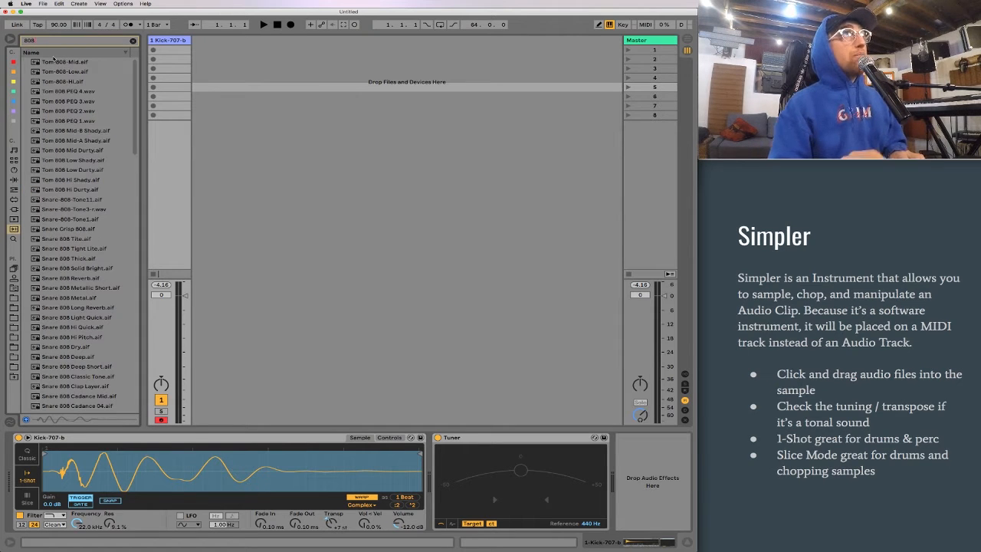
type(" bas")
key("BackSpace")
key("BackSpace")
key("BackSpace")
key("BackSpace")
key("BackSpace")
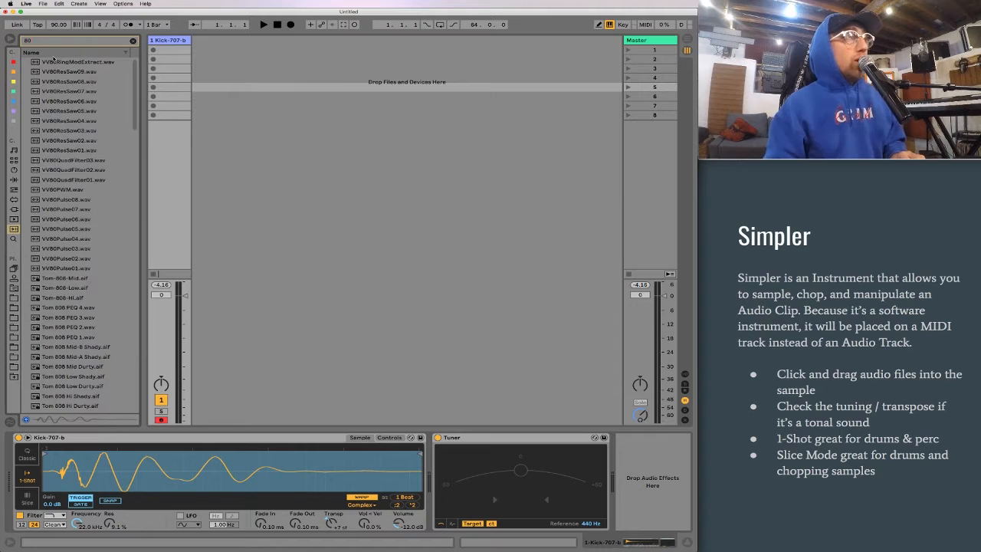
left_click(13, 120)
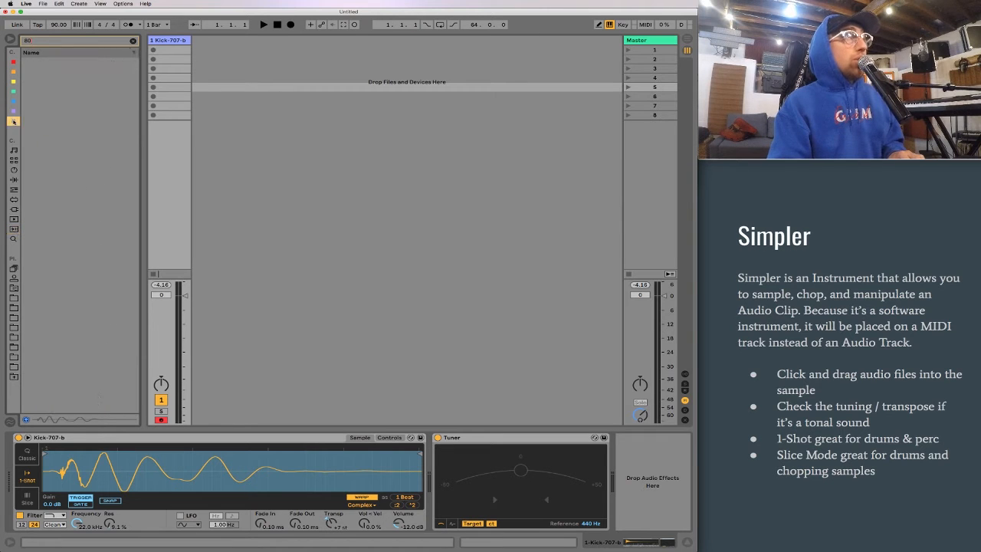
Preview the 808 WARFARE samples, load 808 WARFARE 23.wav into Simpler and play it in the C2 to D3 octave range
left_click(92, 91)
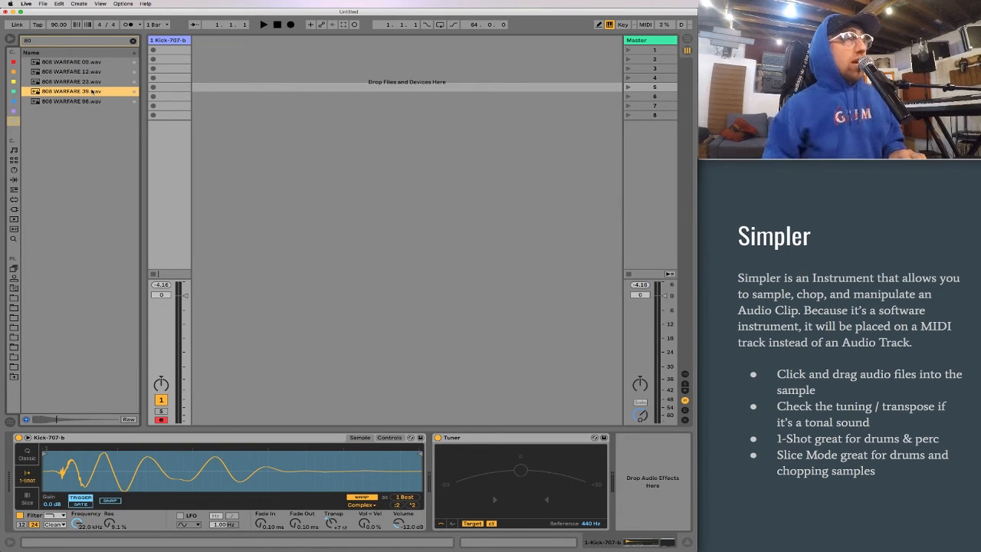
key("Up")
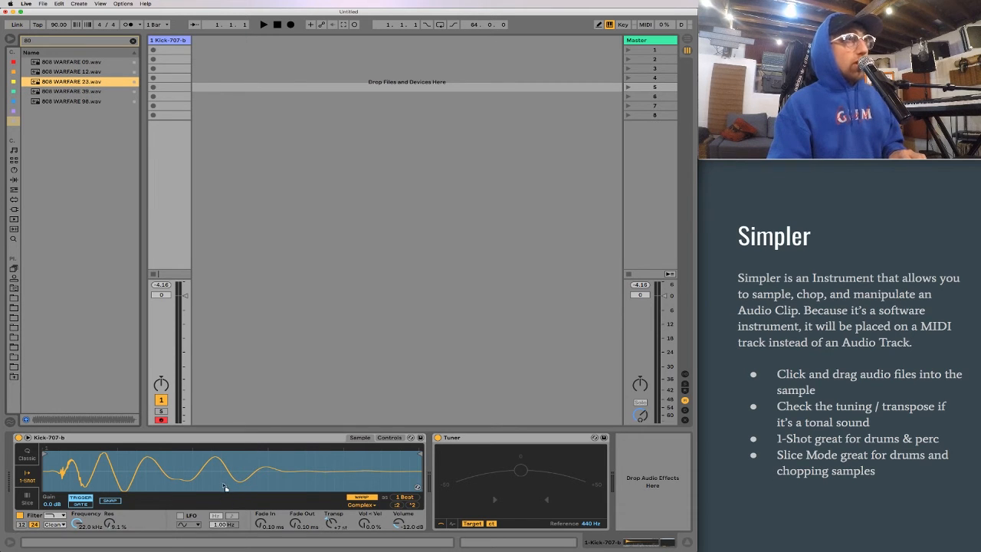
left_click_drag(225, 487, 222, 482)
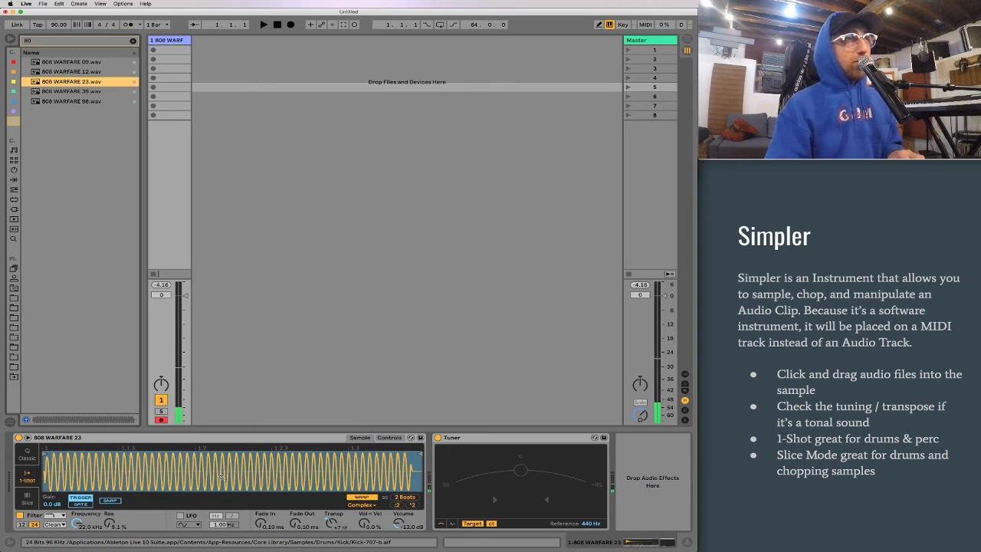
key("z")
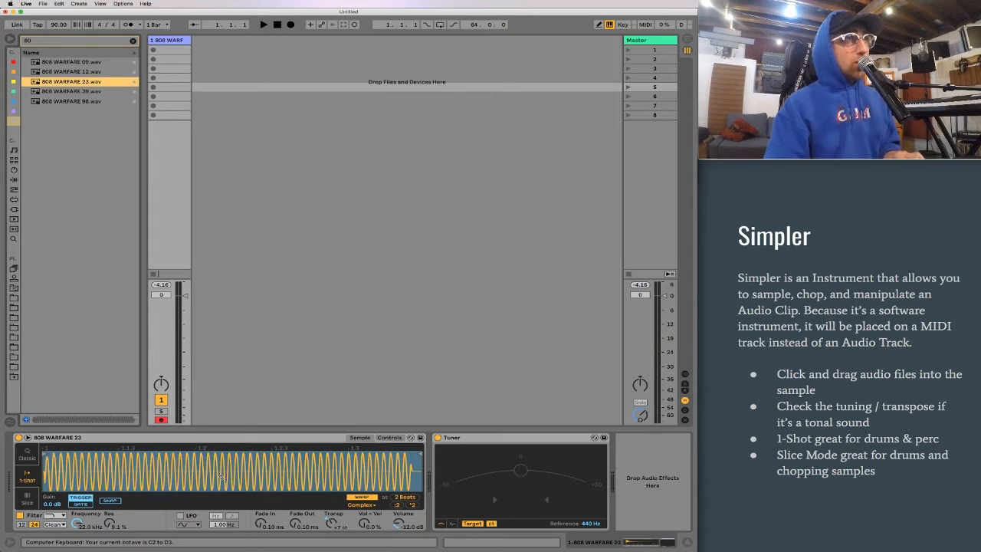
key("a")
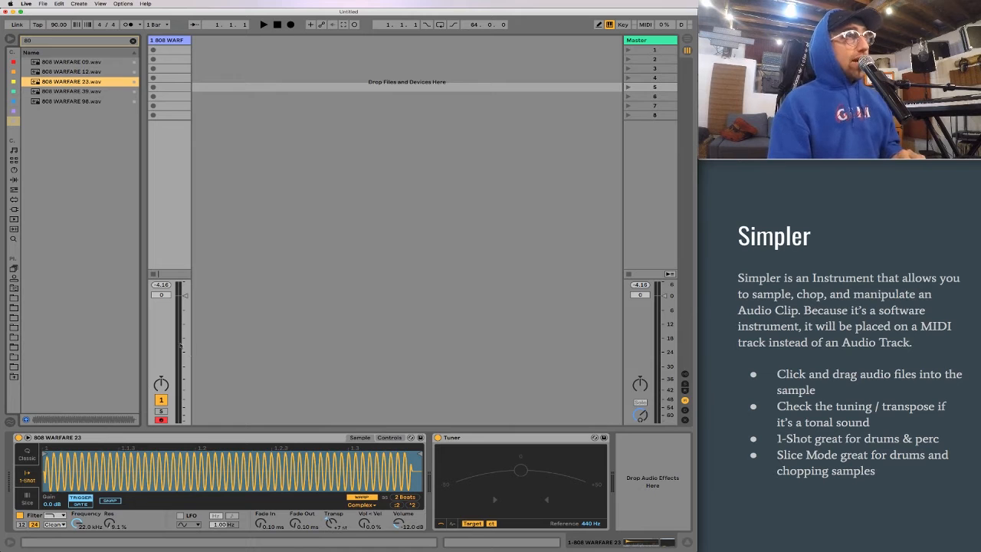
Bring the downloaded jazz-loop-01-50-bpm.wav from Chrome into Simpler in Live and switch Simpler to Slice mode
key("super+Tab")
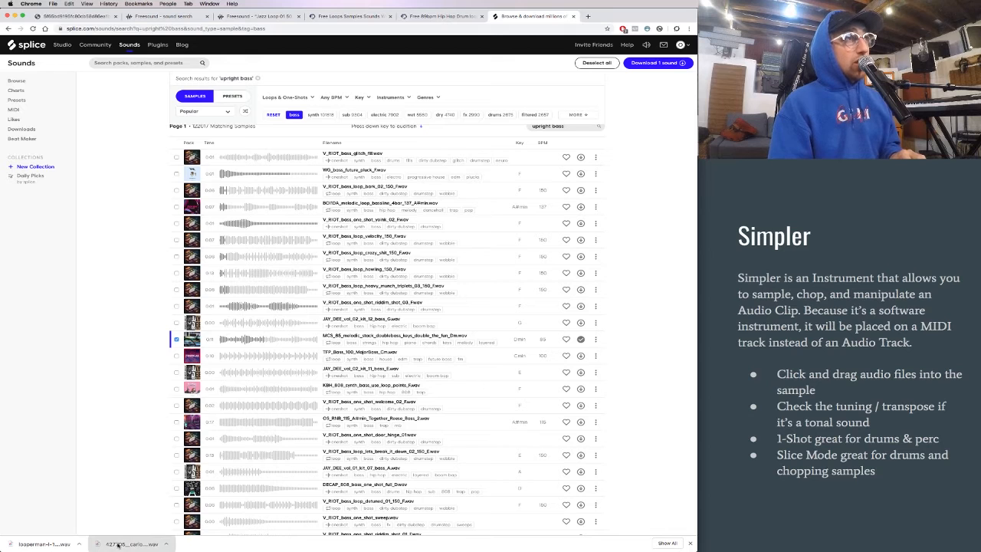
key("super+Tab")
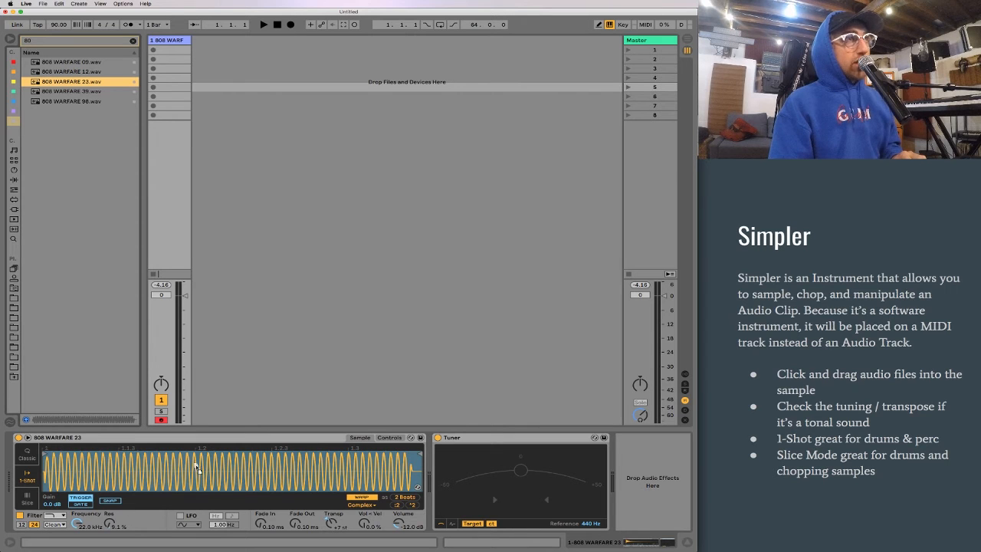
left_click_drag(186, 472, 189, 473)
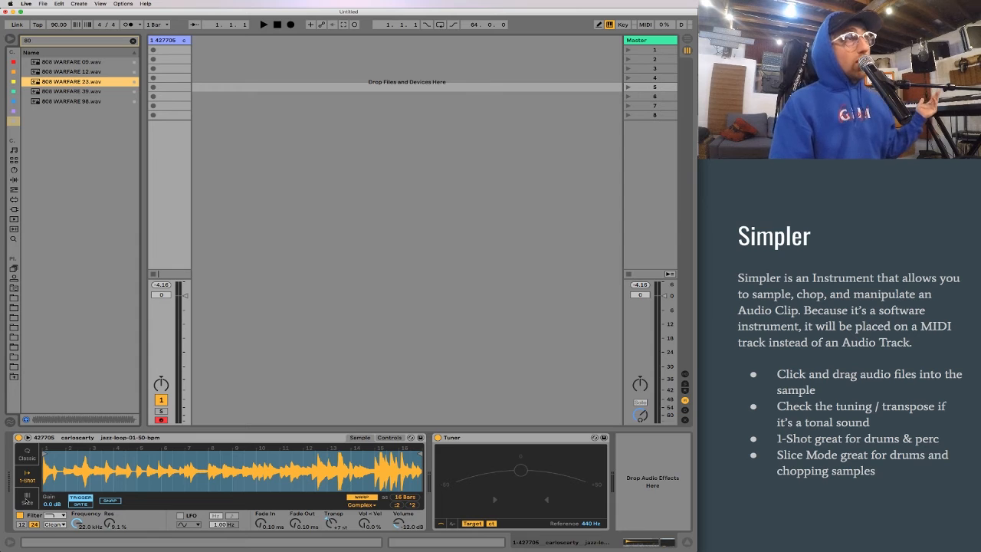
left_click(27, 498)
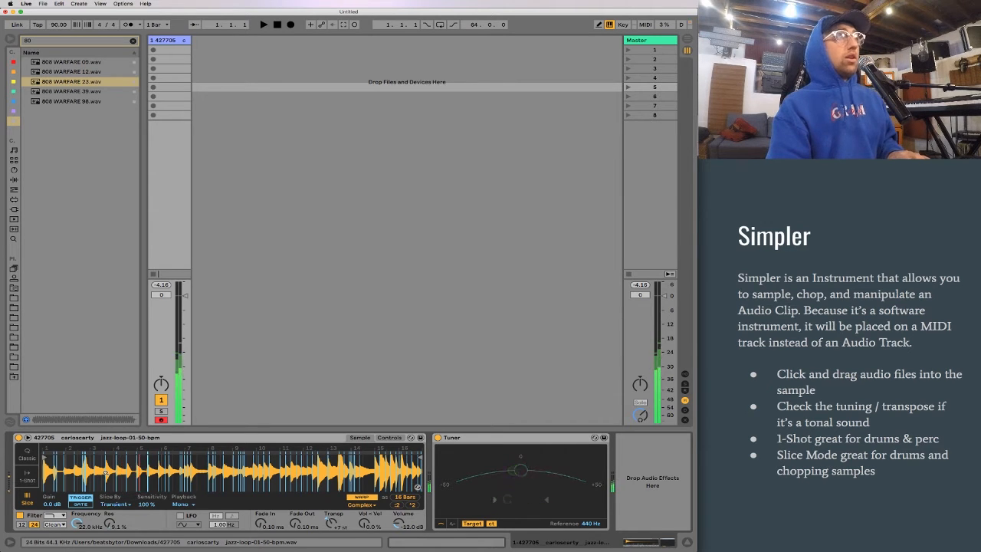
Normalize the jazz loop's volume and audition its slices in the C1 to D2 octave range
right_click(106, 473)
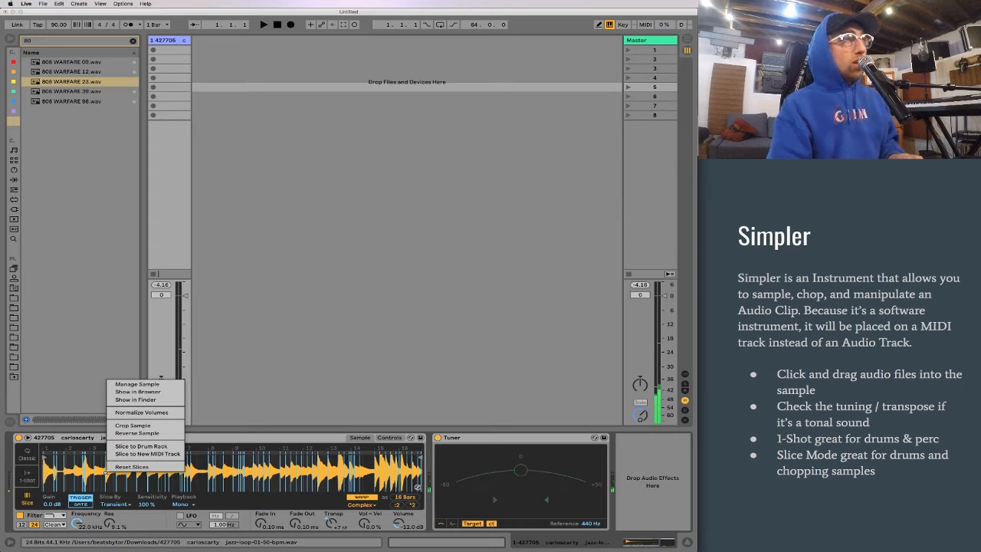
left_click(142, 412)
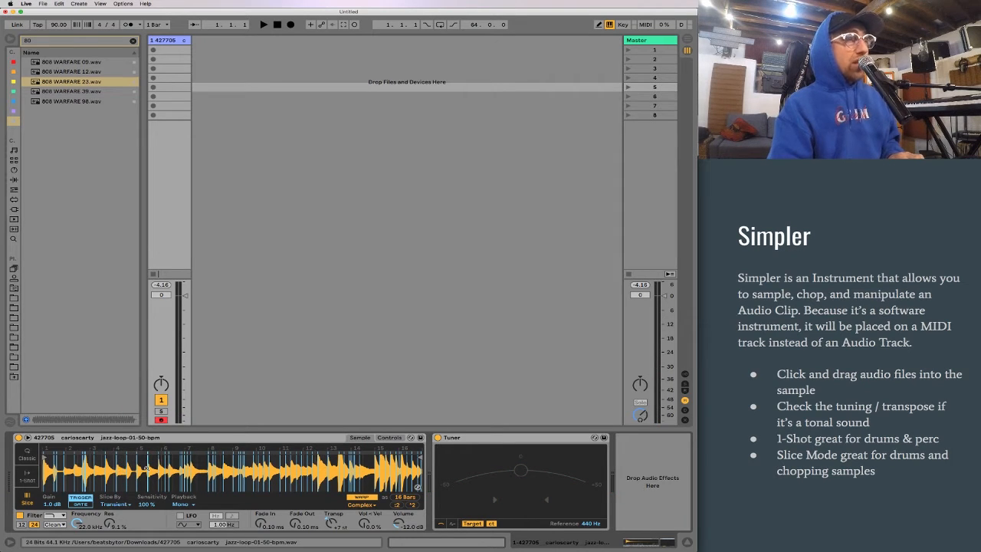
key("z")
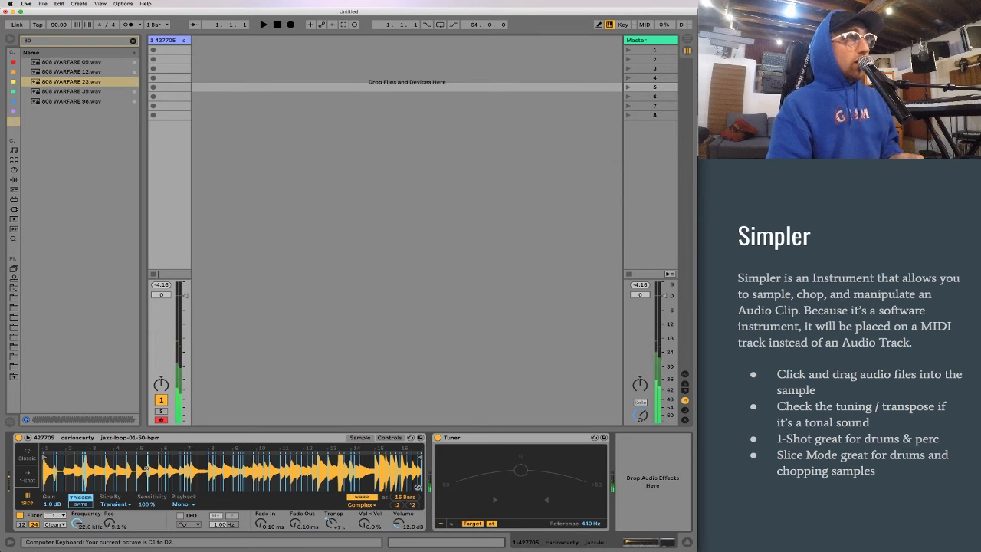
key("x")
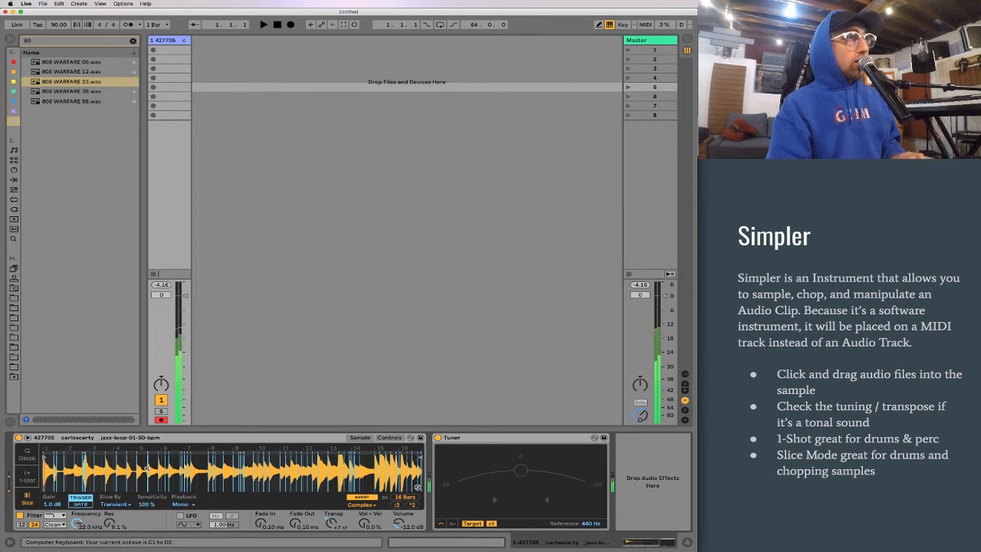
key("e")
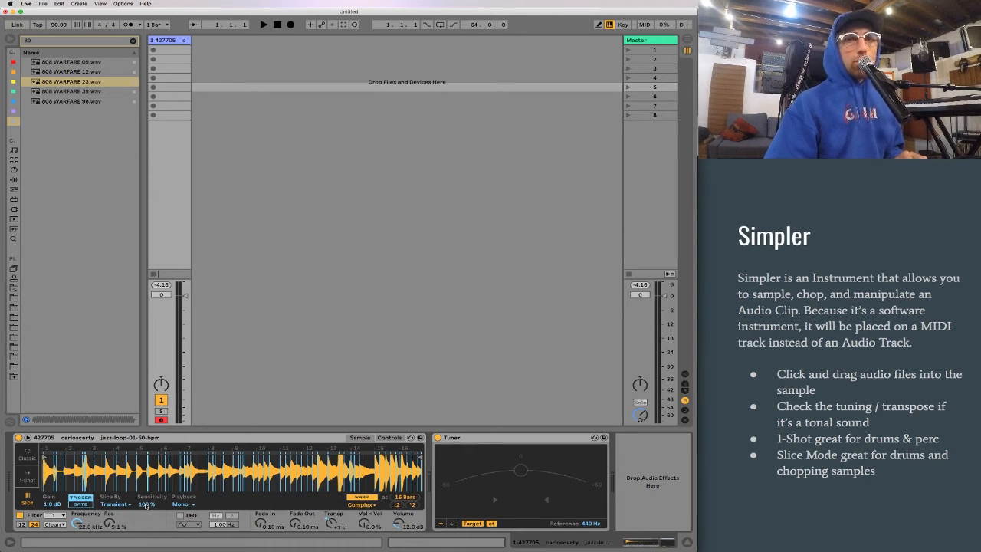
Lower the jazz loop's slice sensitivity to 78%, then set it to 82%
left_click_drag(145, 505, 145, 536)
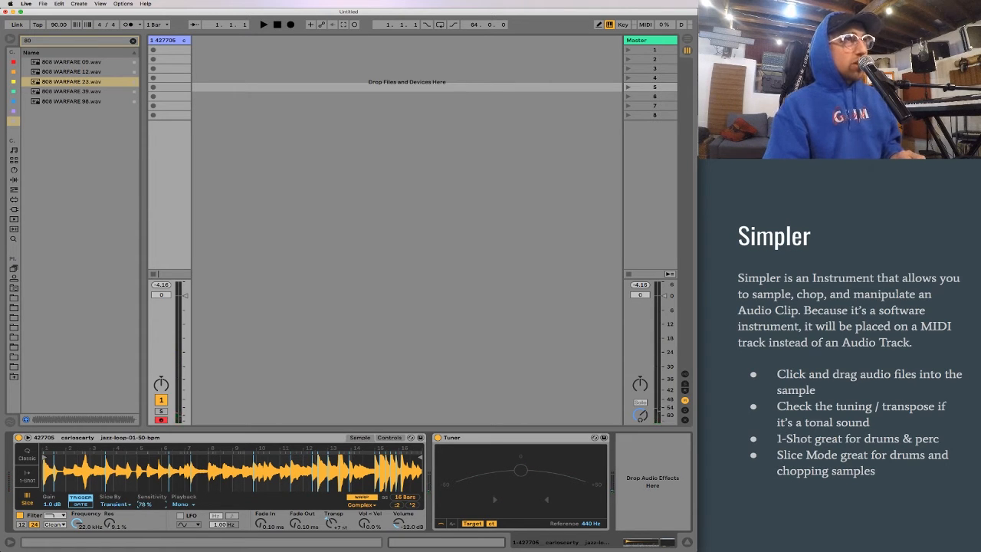
left_click_drag(146, 505, 145, 501)
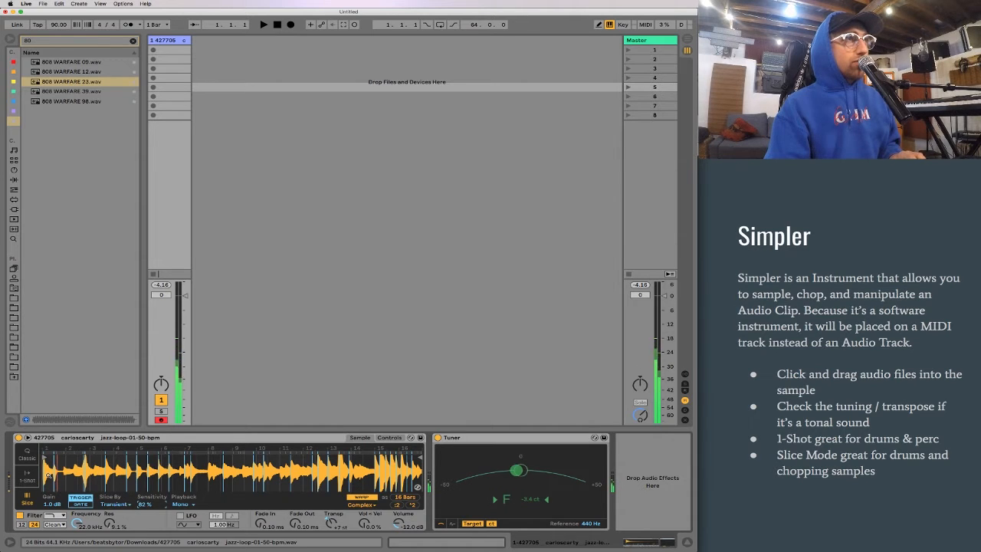
Edit the jazz loop's slices by hand, adding, moving and removing manual slice markers around beat 1.4
left_click(84, 474)
left_click_drag(85, 473, 256, 468)
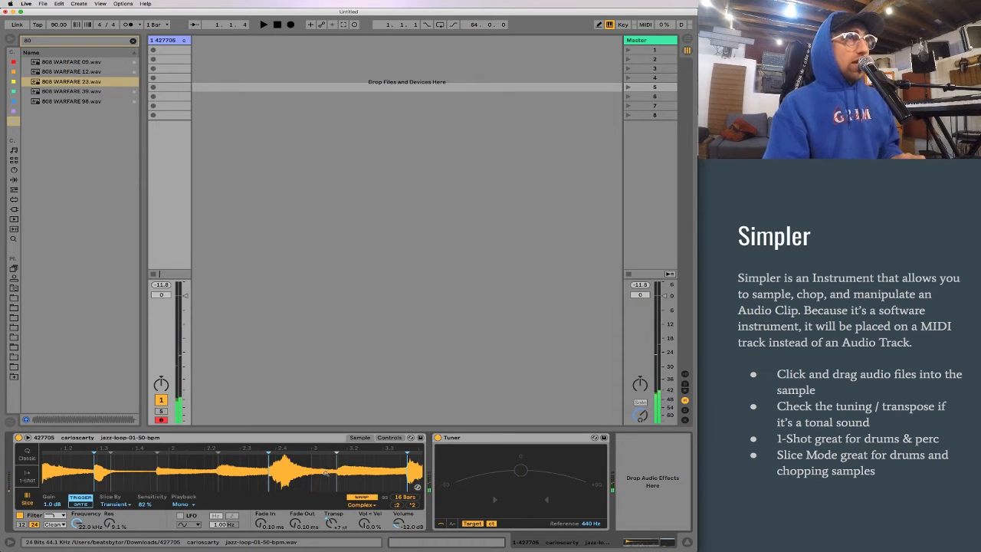
scroll(148, 475, "right", 1)
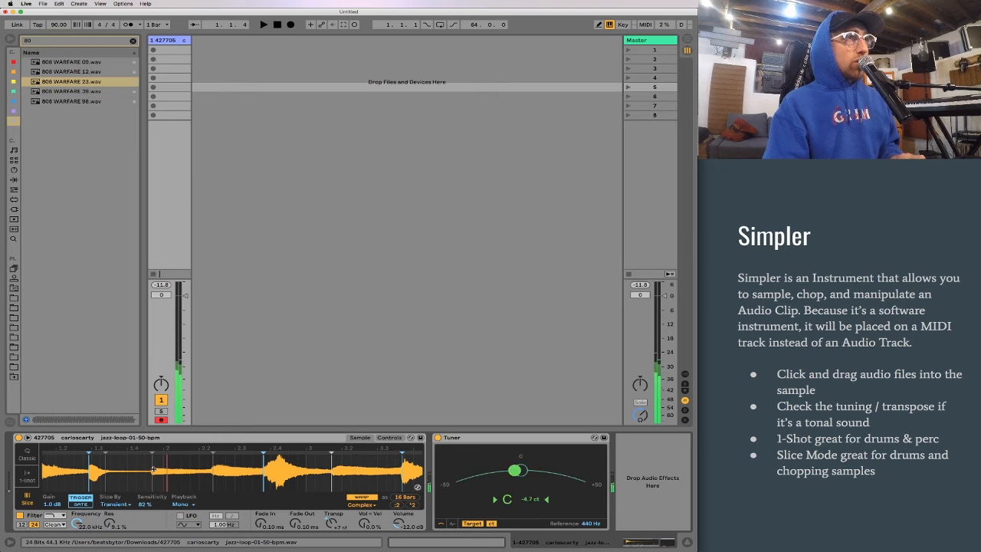
double_click(153, 467)
left_click_drag(152, 465, 211, 465)
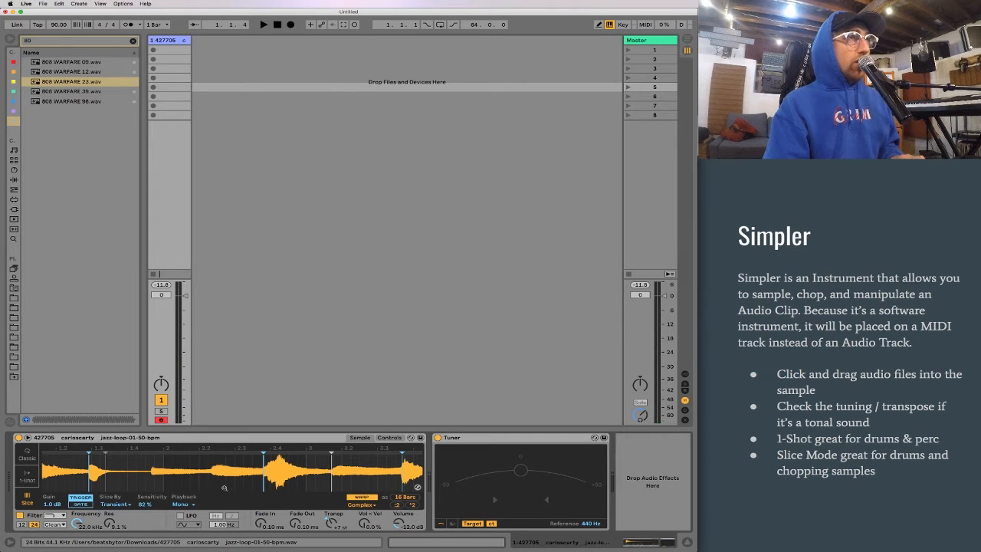
scroll(241, 480, "right", 3)
scroll(241, 479, "right", 7)
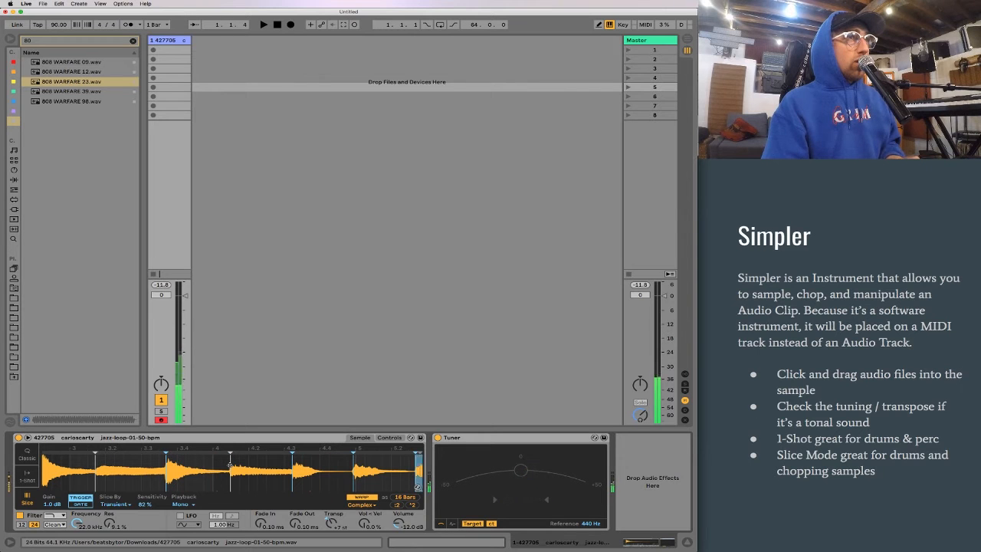
left_click_drag(250, 471, 250, 399)
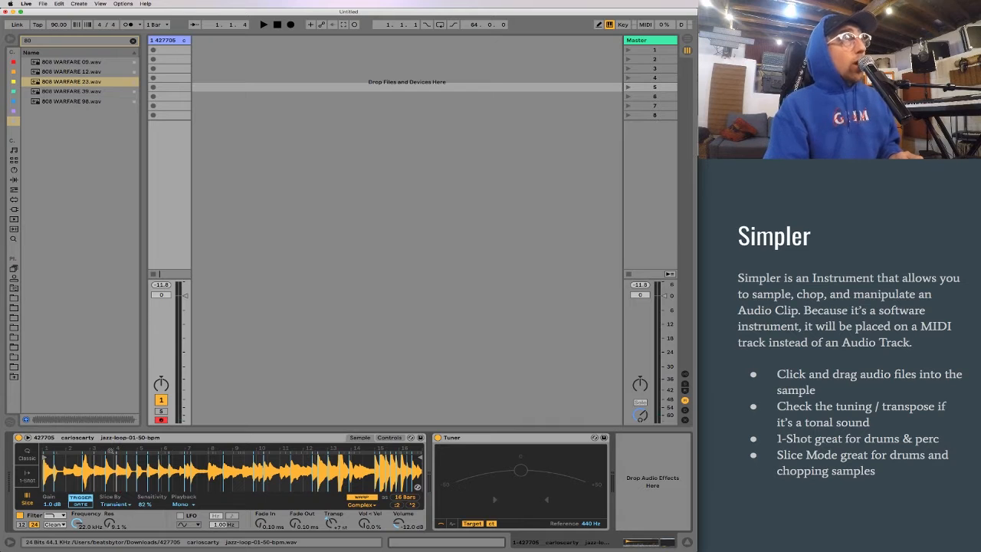
Create an empty MIDI clip in the Simpler track's first slot and add a sixteenth C1 note at its start
double_click(172, 50)
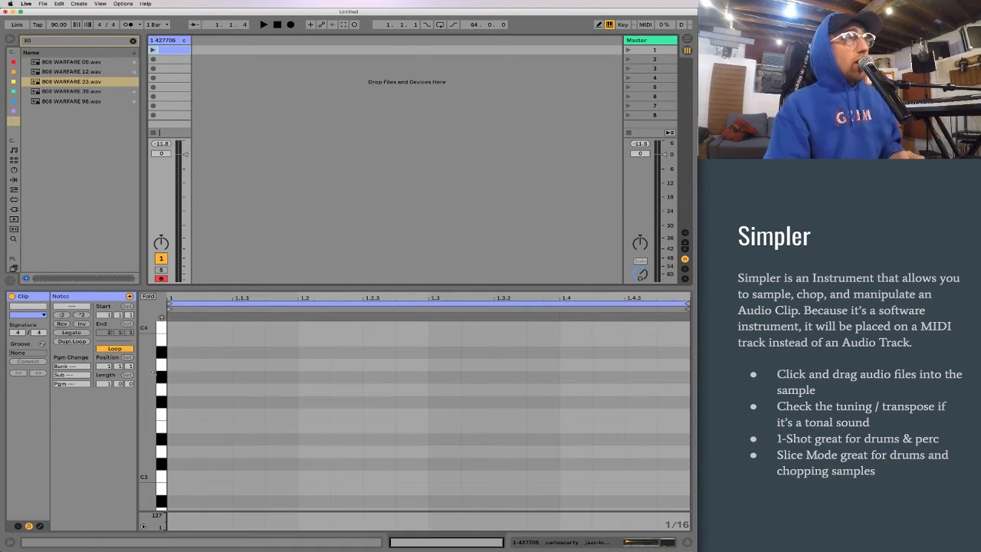
left_click_drag(142, 386, 121, 386)
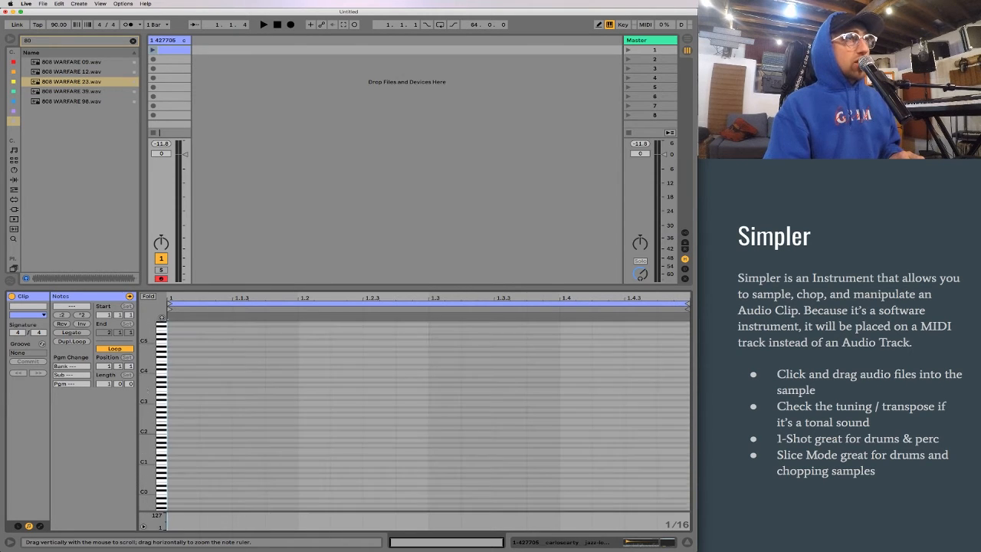
double_click(178, 463)
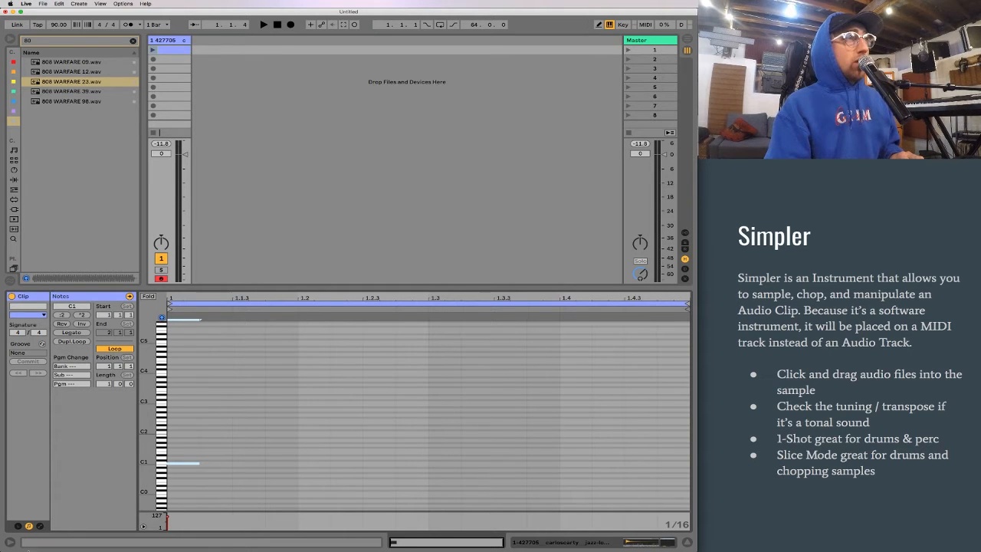
Look up the MIDI Editor Preview option in the Info View and hide that view again
left_click(9, 541)
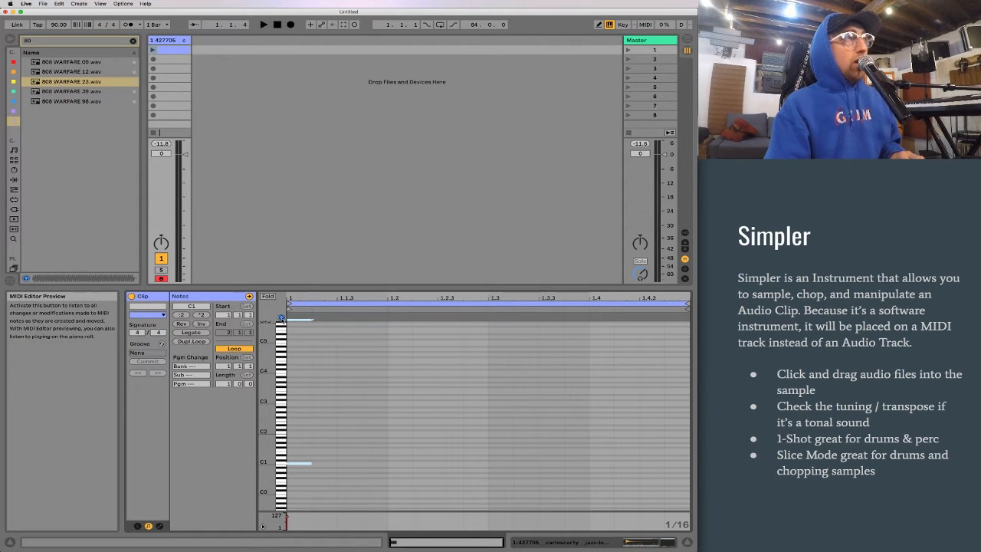
left_click(10, 541)
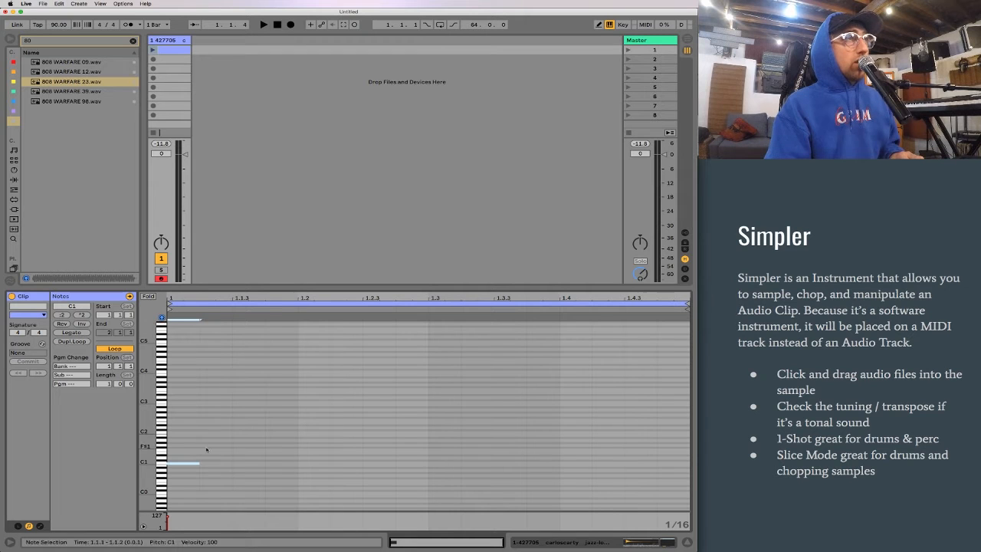
Duplicate the C1 note onto the next sixteenth of the clip
left_click(186, 463)
key("super+d")
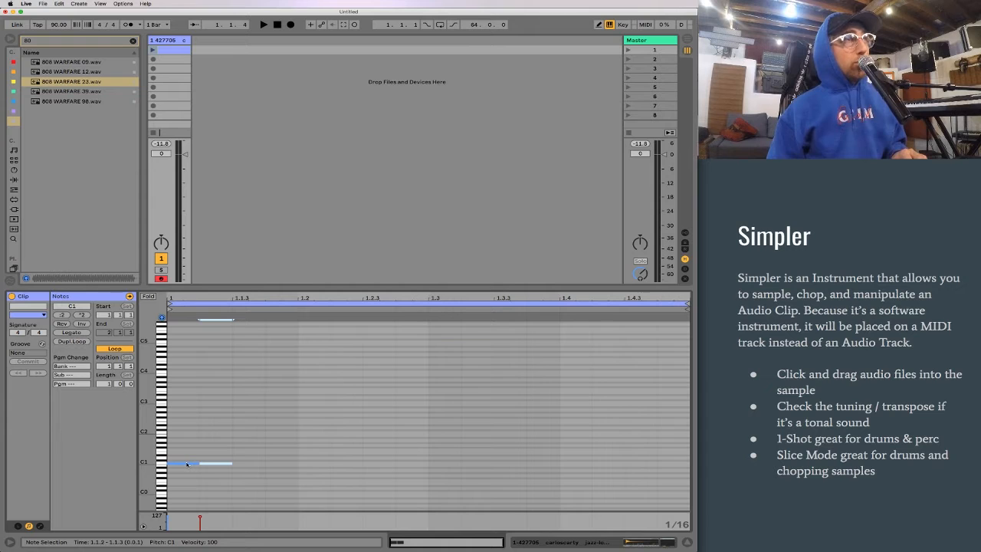
Fill the bar with a rising chromatic run of sixteenth notes from C#1 to D#2, each duplicate raised one semitone
key("Up")
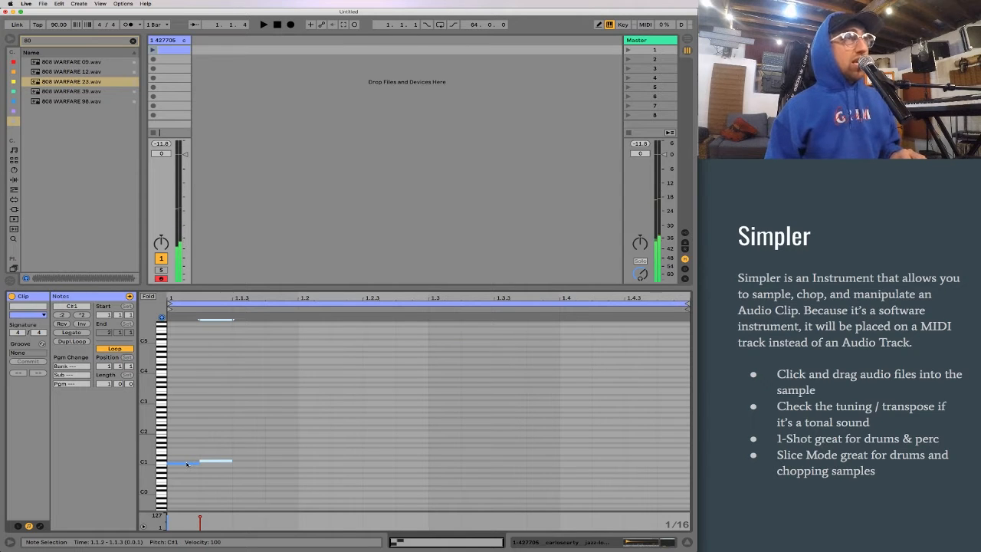
key("super+d")
key("Up")
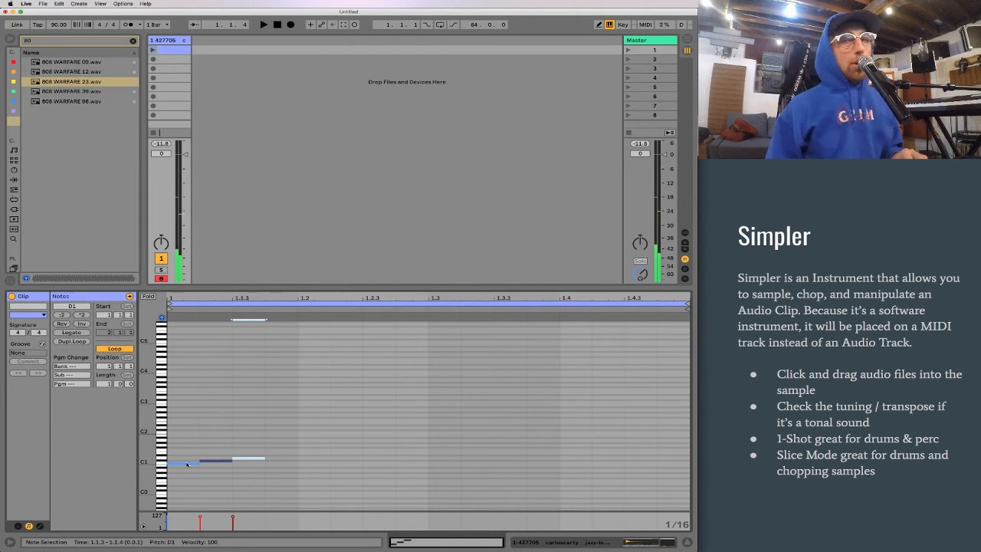
key("super+d")
key("Up")
key("super+d")
key("Up")
key("super+d")
key("Up")
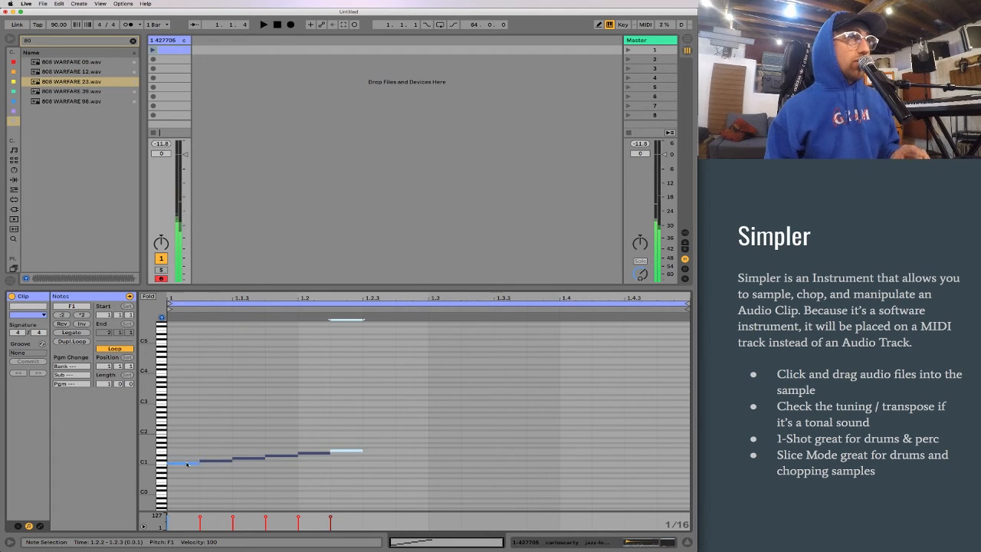
key("super+d")
key("Up")
key("super+d")
key("Up")
key("super+d")
key("Up")
key("super+d")
key("Up")
key("super+d")
key("Up")
key("super+d")
key("Up")
key("super+d")
key("Up")
key("super+d")
key("Up")
key("super+d")
key("Up")
key("super+d")
key("Up")
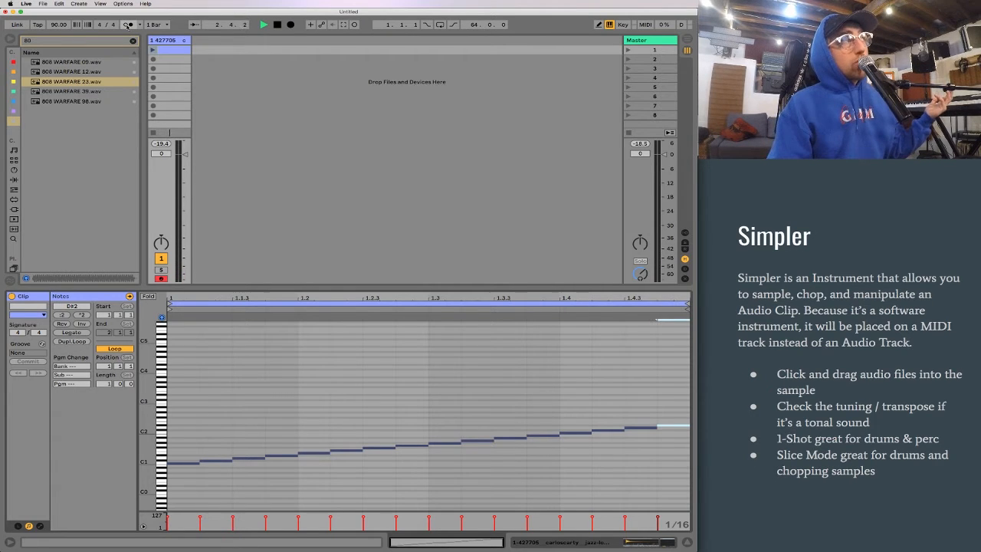
Turn on the metronome and play the clip to hear the jazz slices in order
left_click(127, 25)
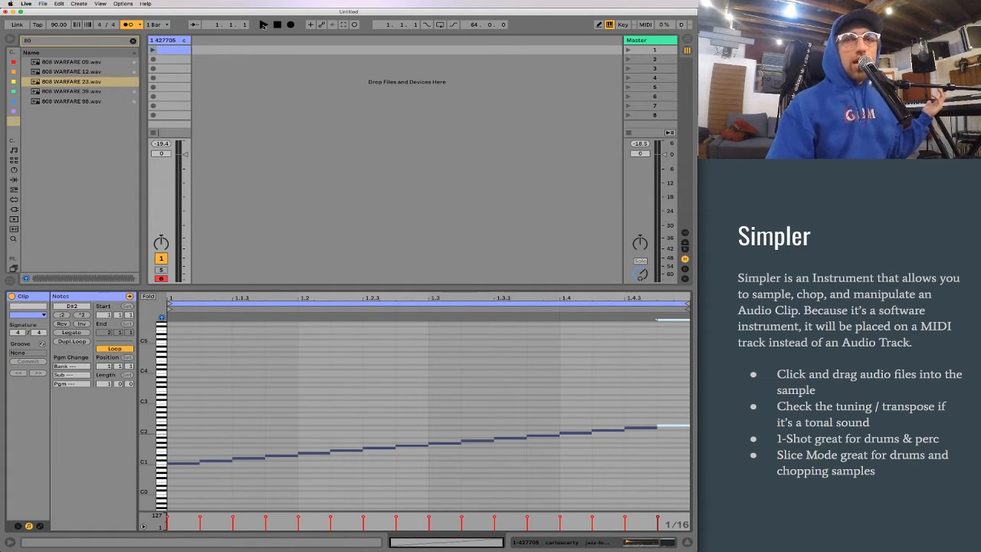
left_click(263, 25)
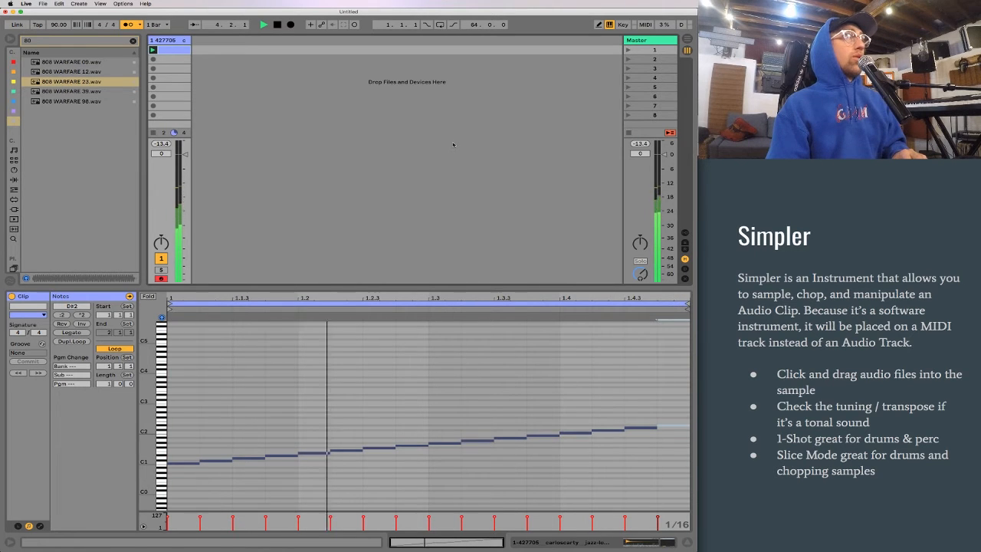
left_click(415, 387)
key("space")
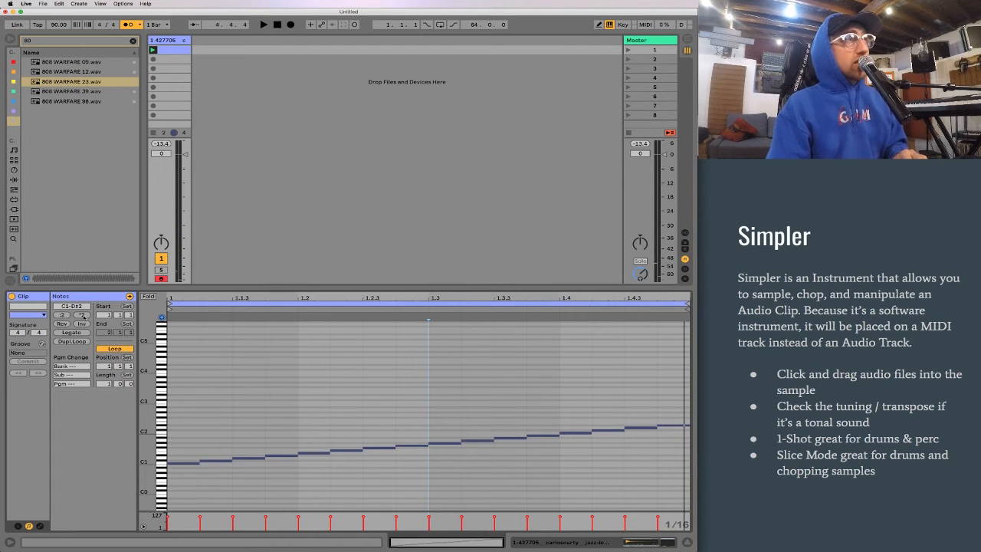
Stretch all notes in the clip to double length and set the loop length to 2 bars
left_click(200, 344)
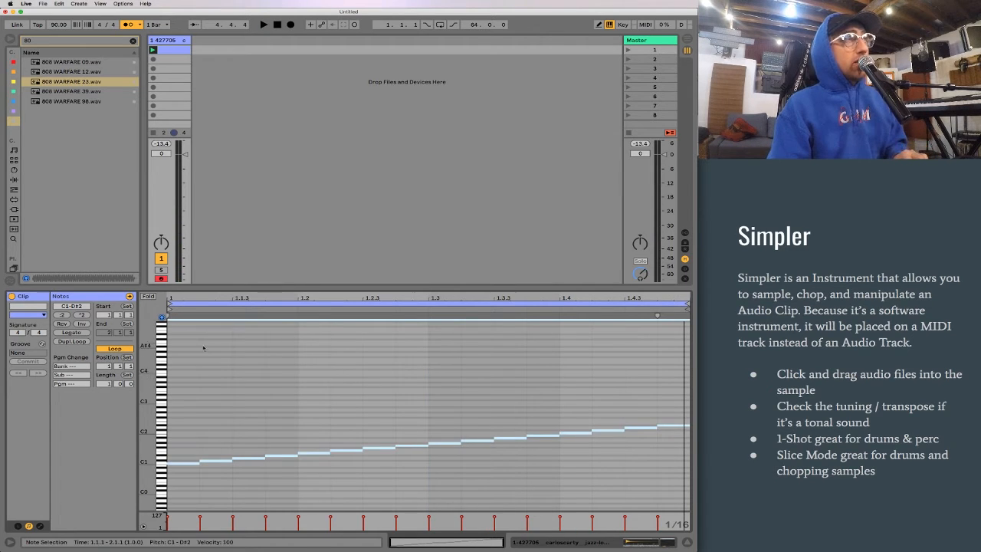
key("super+a")
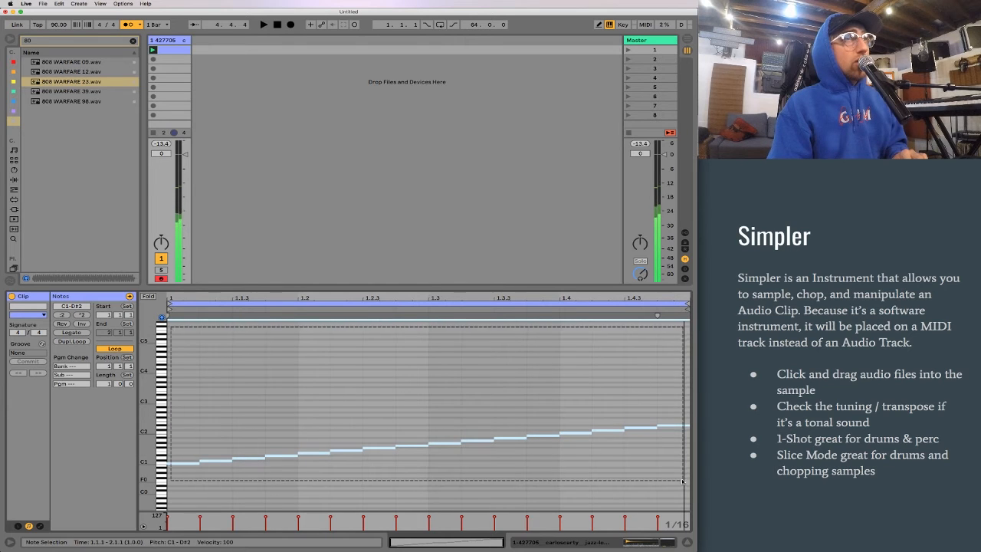
left_click(83, 315)
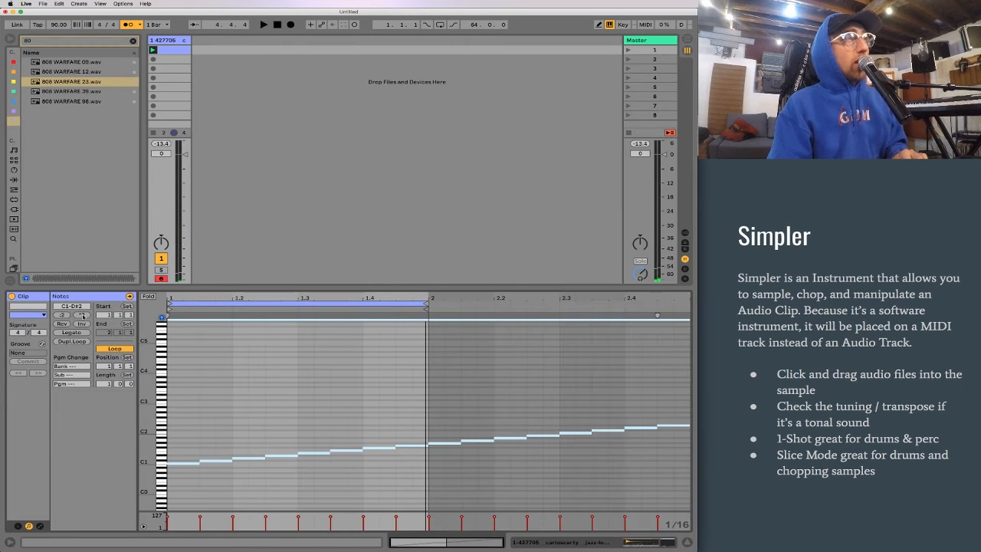
left_click(105, 385)
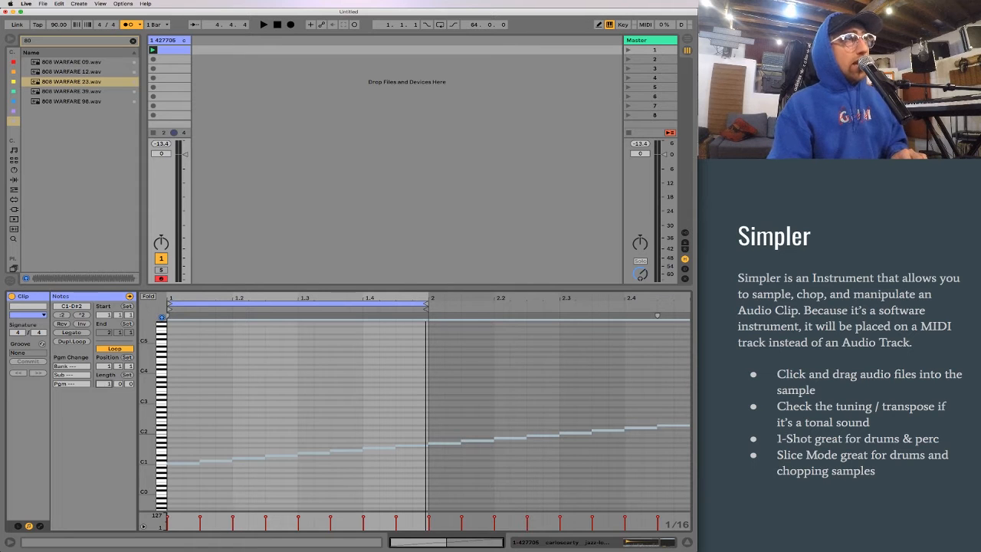
type("2")
key("Return")
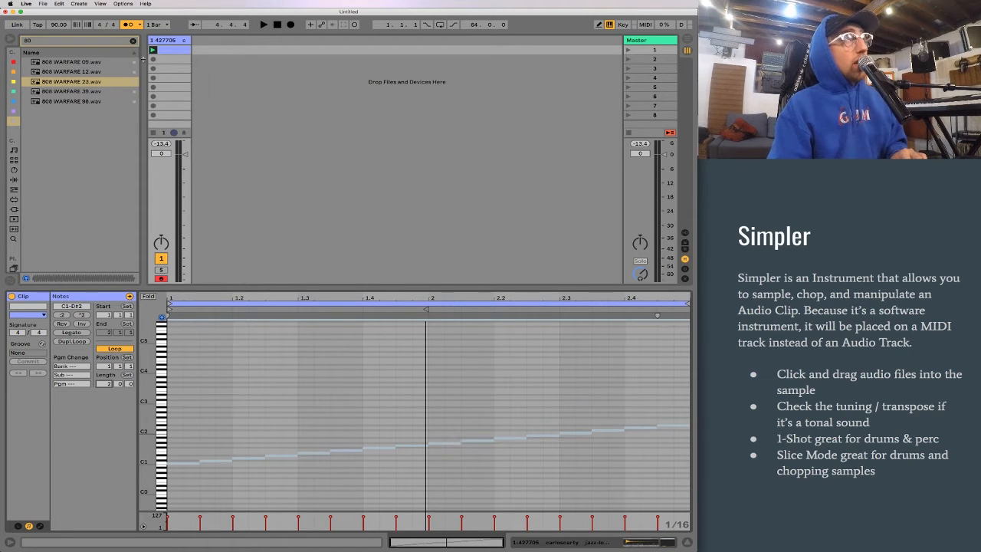
Play back the two-bar clip to hear the longer slices, stopping partway through the loop
left_click(152, 49)
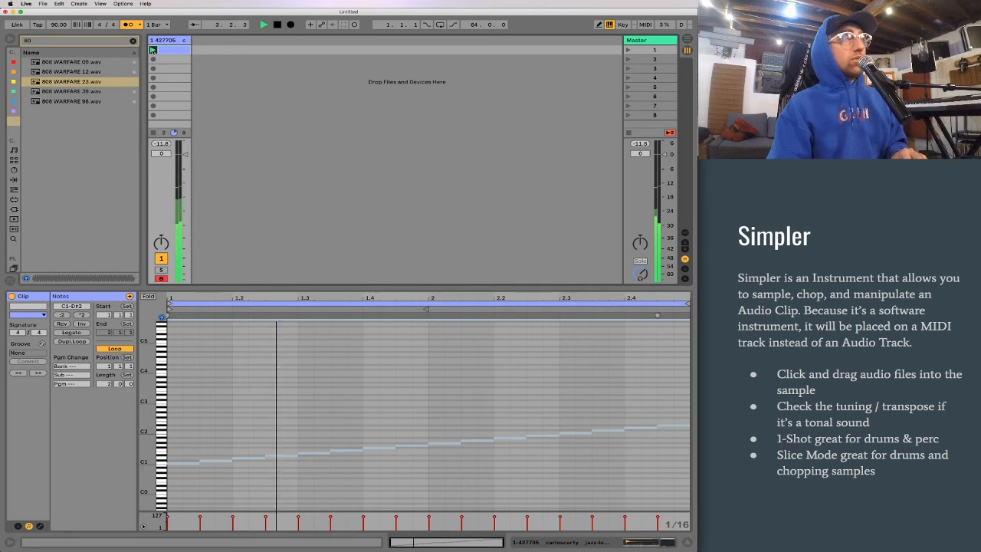
left_click(314, 383)
key("space")
Select every note in the clip and transpose the whole run up one semitone
left_click(183, 417)
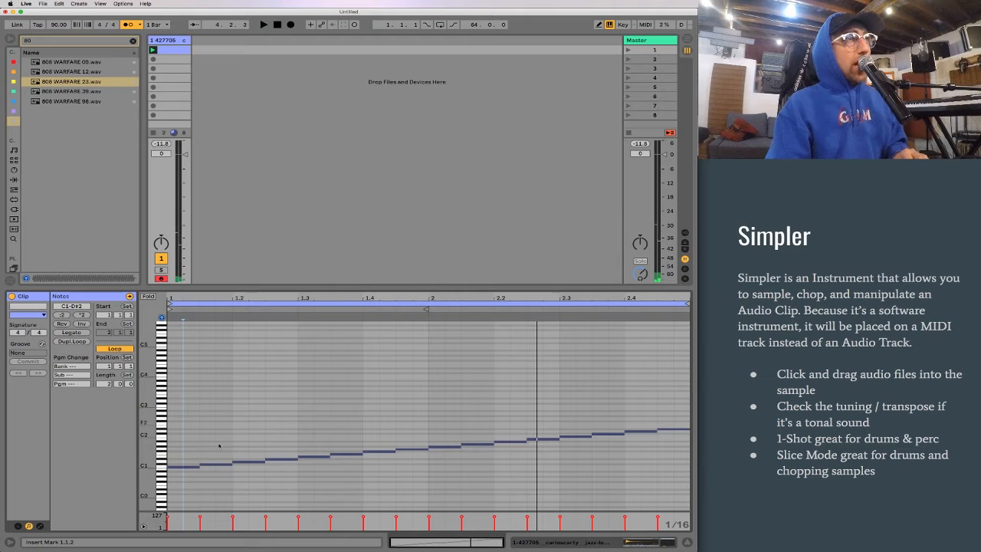
left_click(249, 425)
left_click(180, 370)
left_click_drag(179, 370, 668, 487)
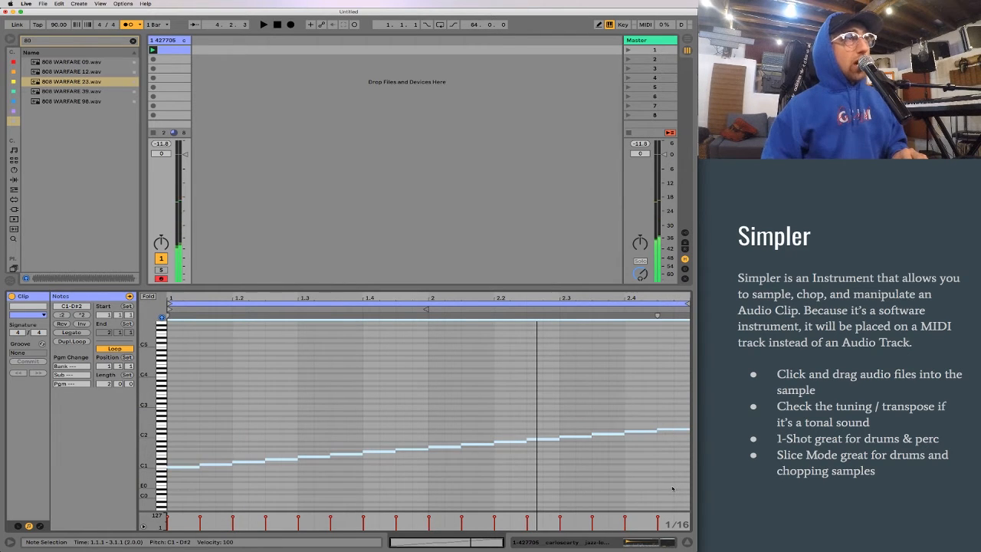
key("Up")
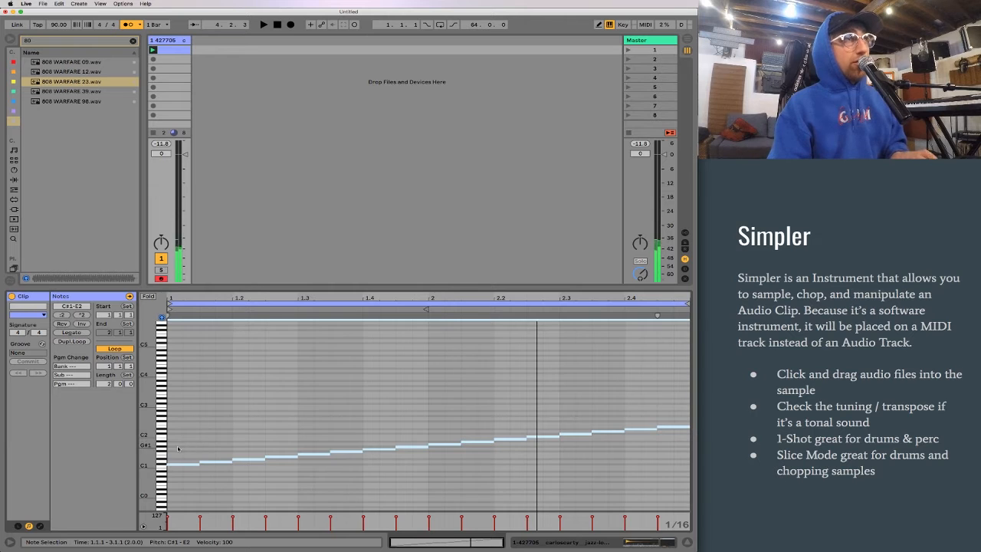
Examine the first slice marker at the start of the jazz loop's waveform in Simpler
key("shift+Tab")
key("space")
key("space")
mouse_move(45, 469)
left_mouse_down()
mouse_move(45, 537)
mouse_move(60, 478)
left_mouse_up()
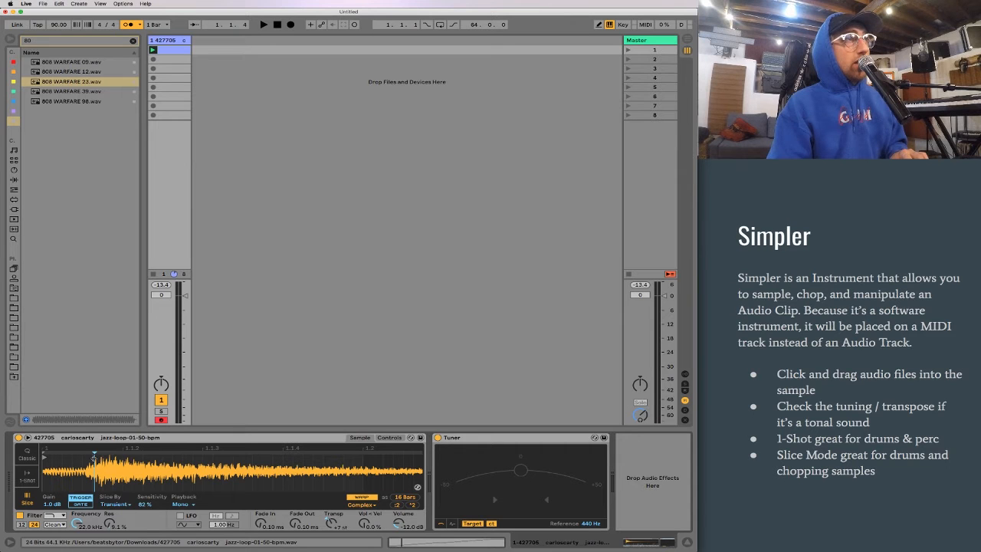
left_click_drag(89, 462, 92, 398)
Return to the clip's notes, play the transposed run to hear it, and clear the note selection
key("shift+Tab")
key("space")
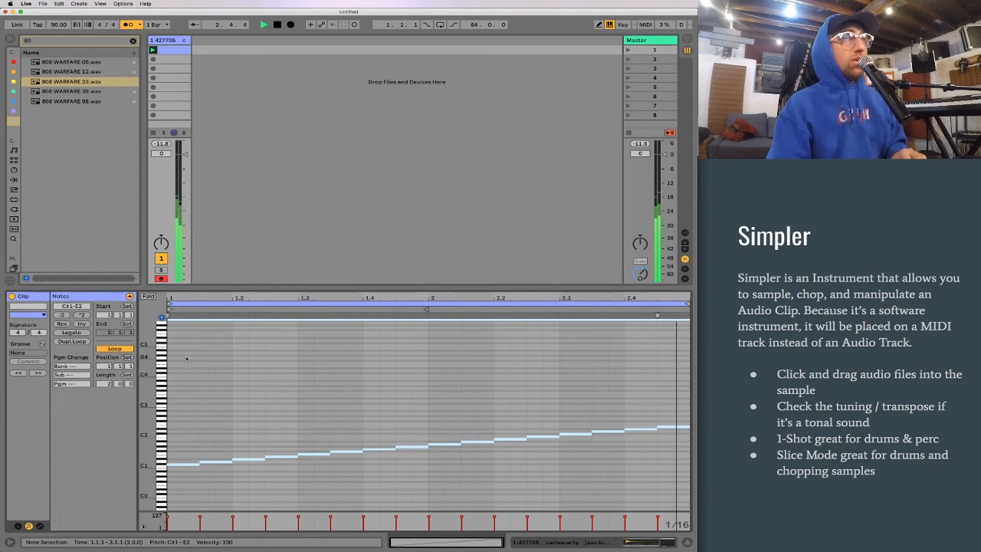
key("space")
left_click(269, 361)
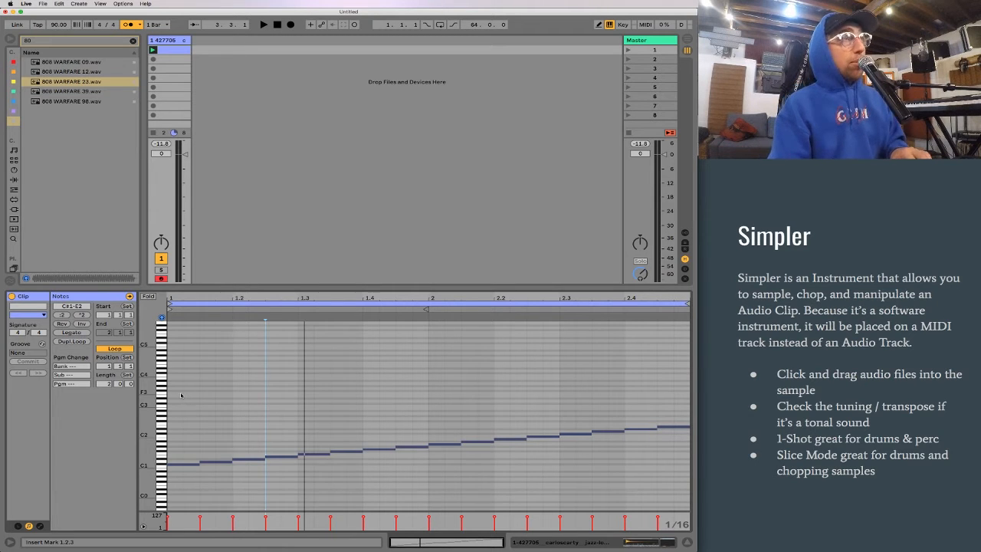
Insert a new MIDI track and show its empty device chain
left_click(79, 4)
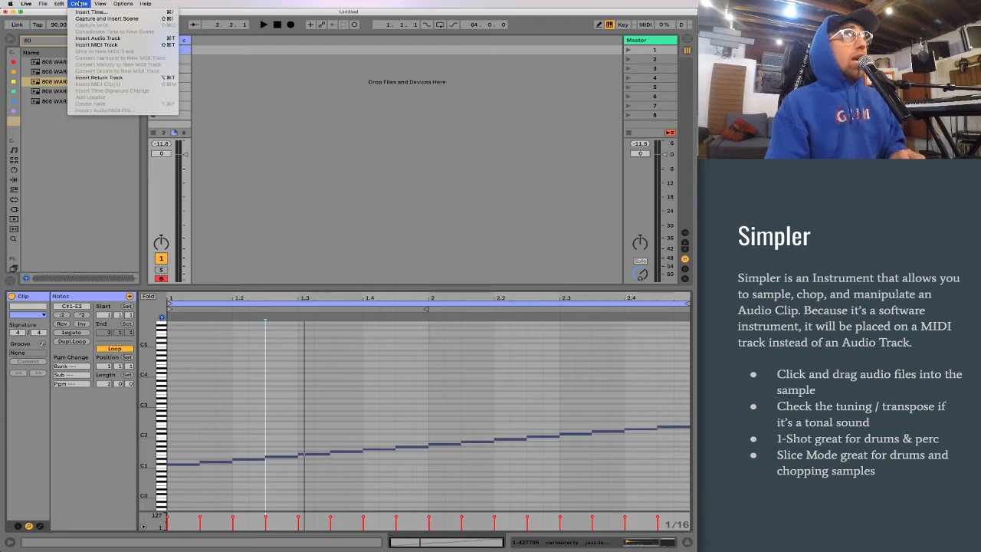
left_click(125, 46)
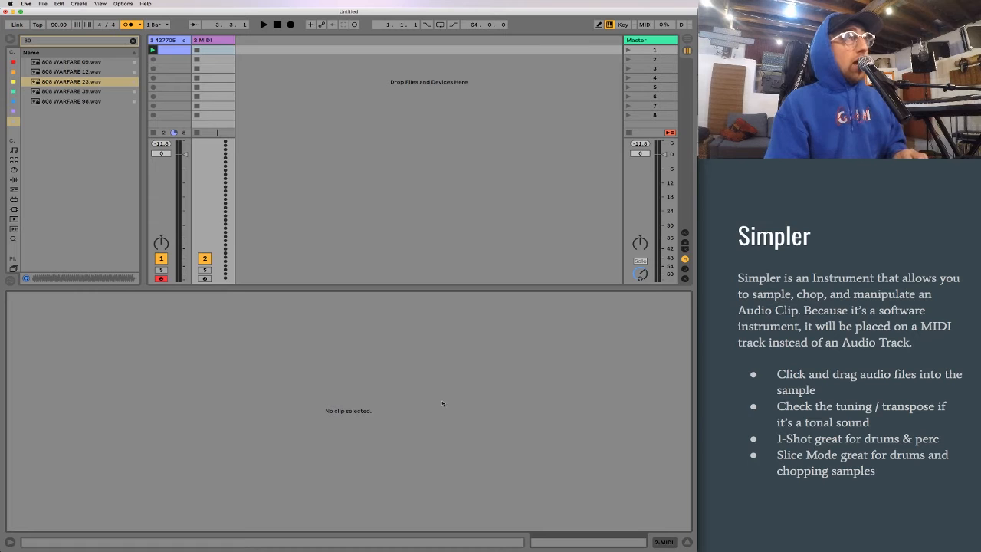
key("shift+Tab")
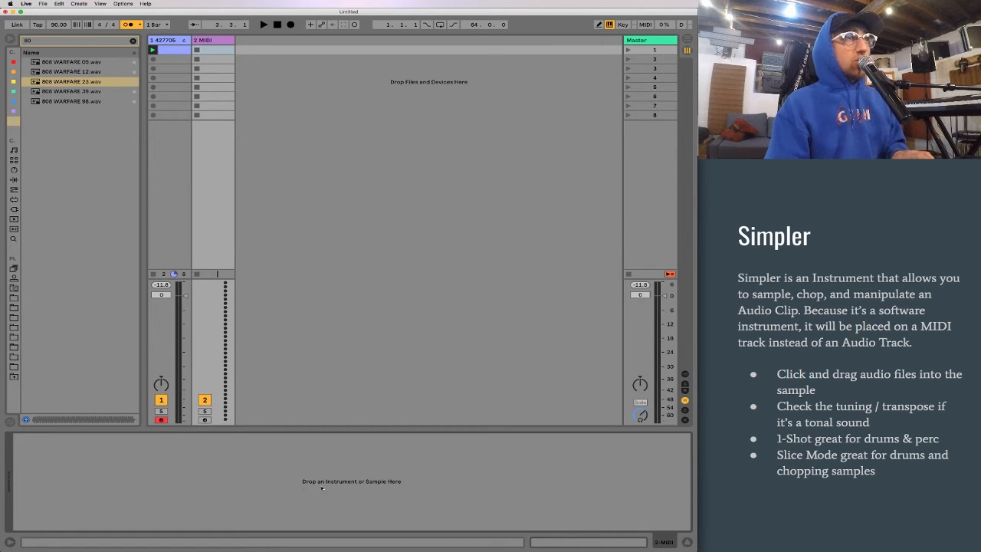
Load the looperman hip-hop drum loop from Chrome's downloads into the new MIDI track as a Simpler
key("super+Tab")
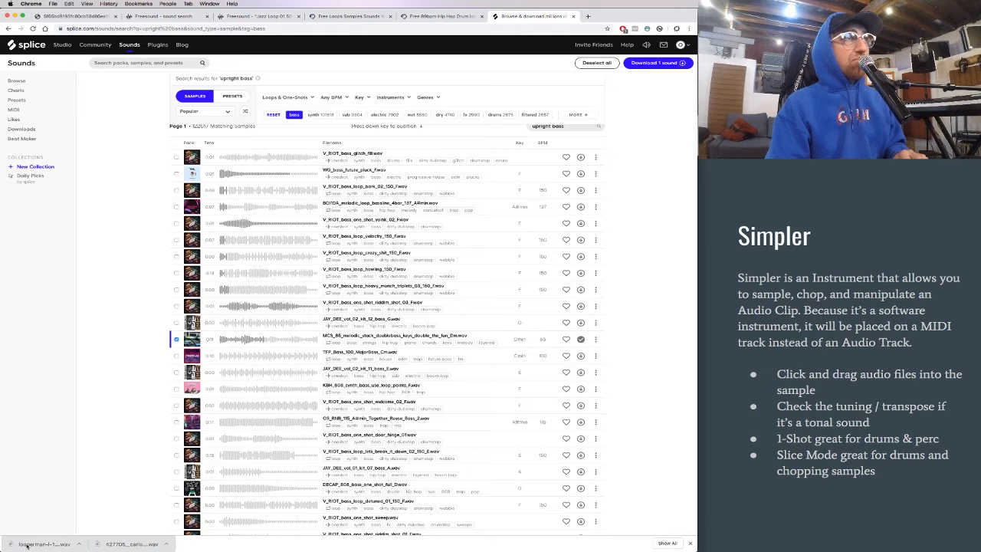
key("super+Tab")
left_click_drag(48, 527, 310, 480)
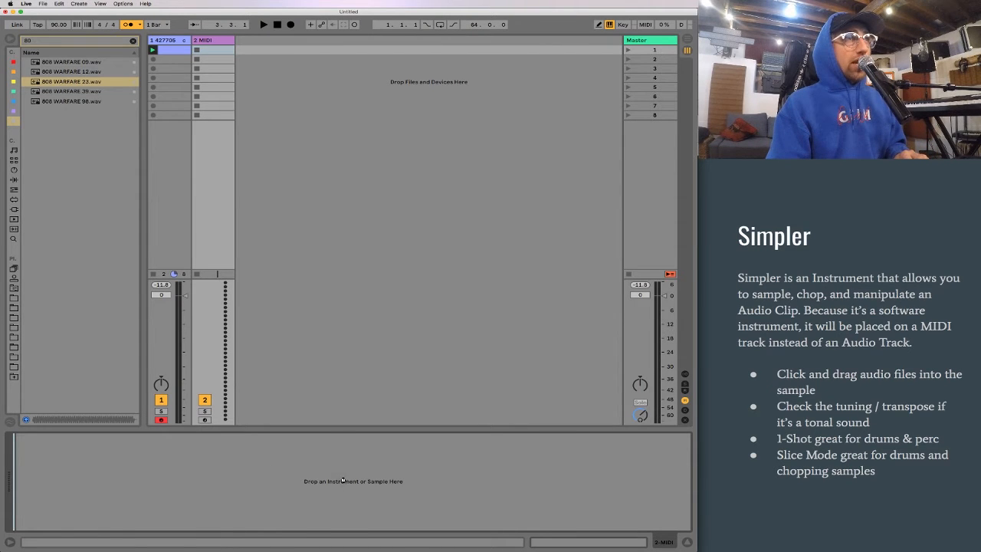
left_click_drag(343, 480, 343, 480)
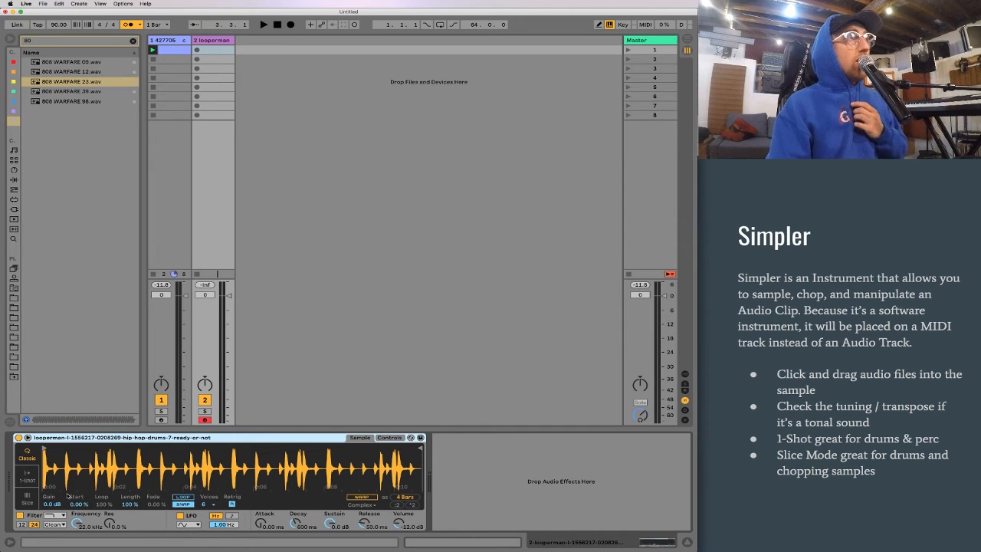
Switch the drum loop's Simpler to Slice mode and examine the slices at the start of its waveform
left_click(25, 499)
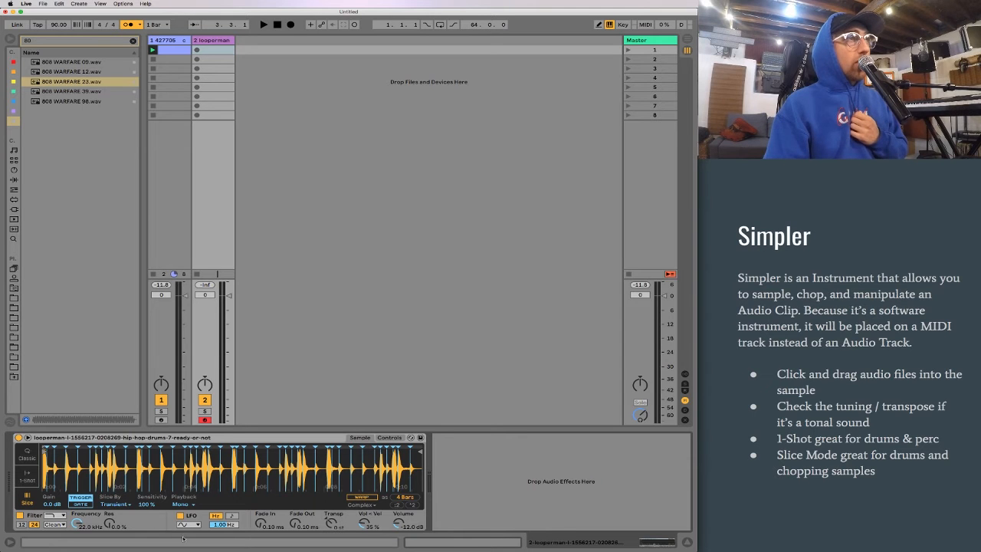
left_click_drag(146, 504, 146, 511)
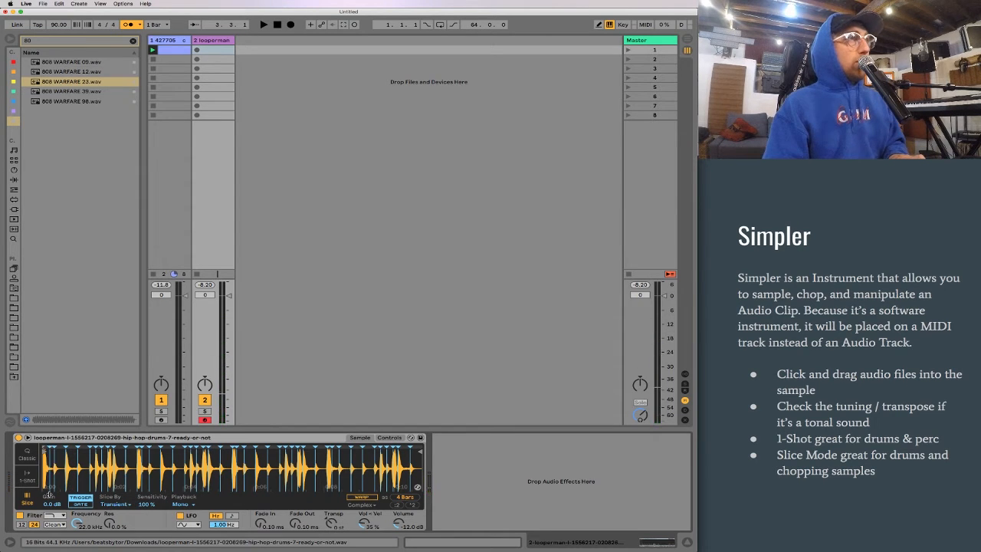
left_click_drag(61, 463, 62, 506)
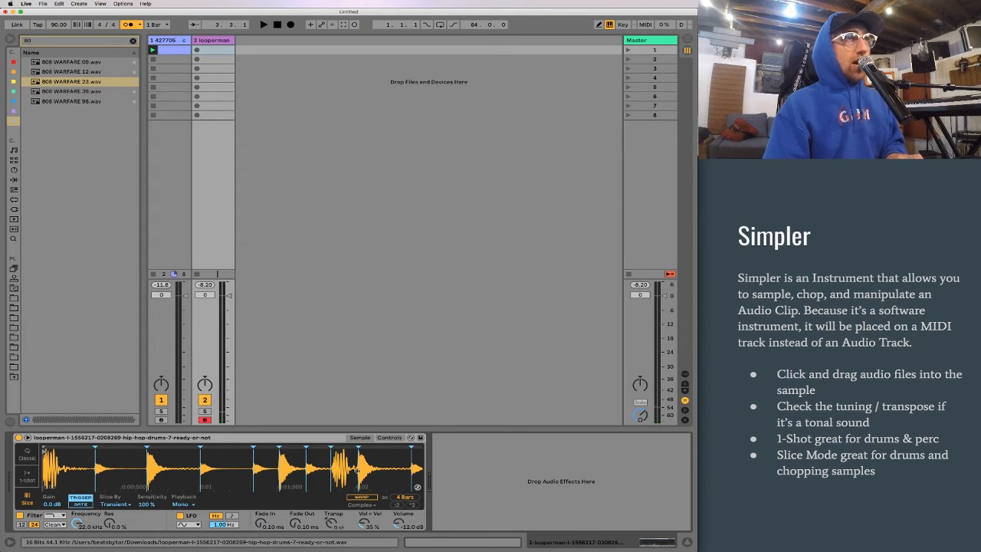
left_click_drag(351, 469, 352, 498)
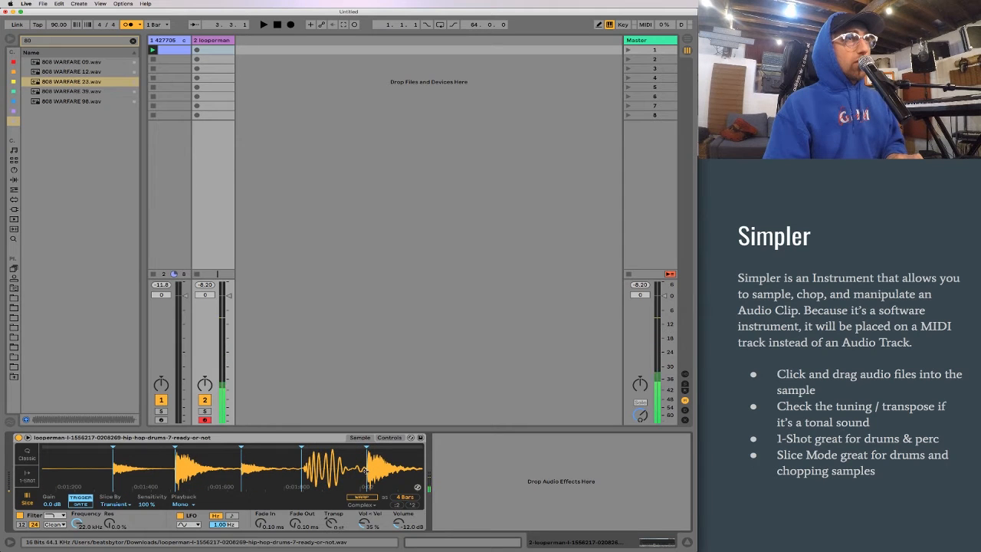
Create an empty clip in the drum track's first slot and add consecutive sixteenth notes C1, C#1, D1 and G1
double_click(217, 50)
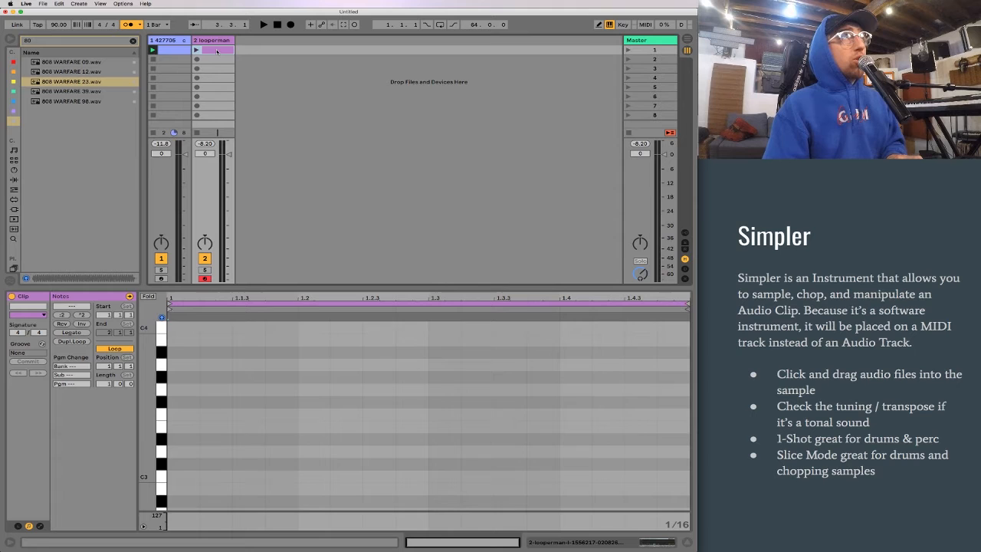
scroll(216, 435, "down", 10)
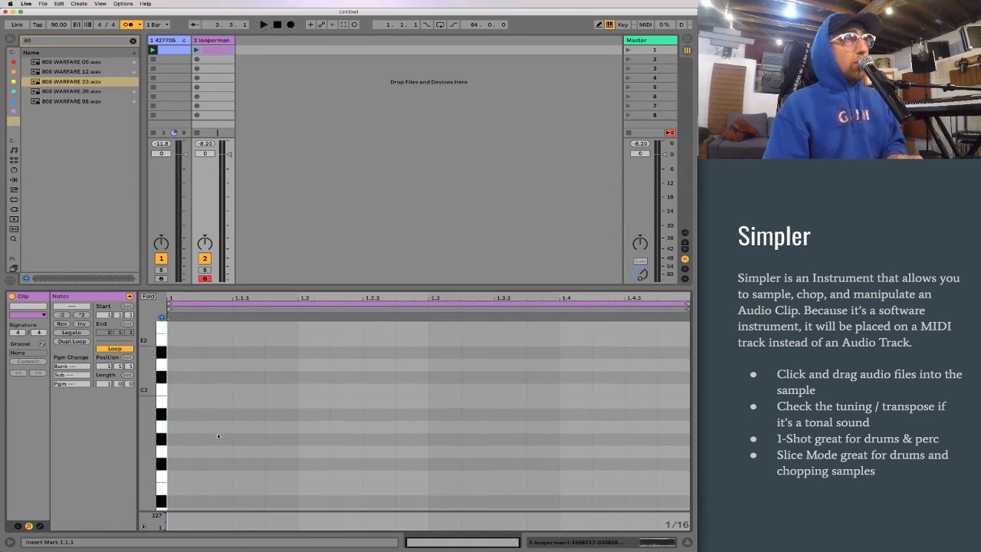
scroll(214, 438, "down", 2)
double_click(181, 404)
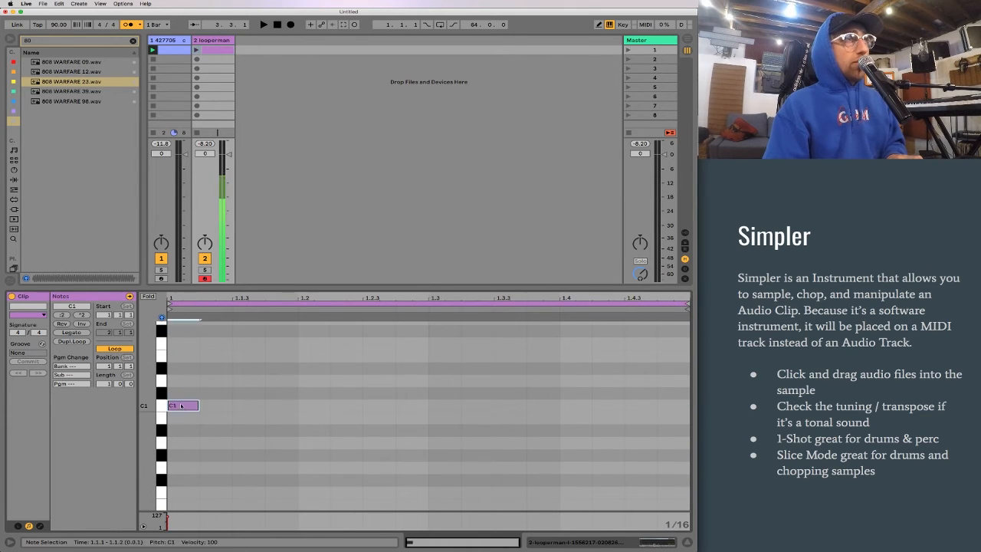
double_click(221, 393)
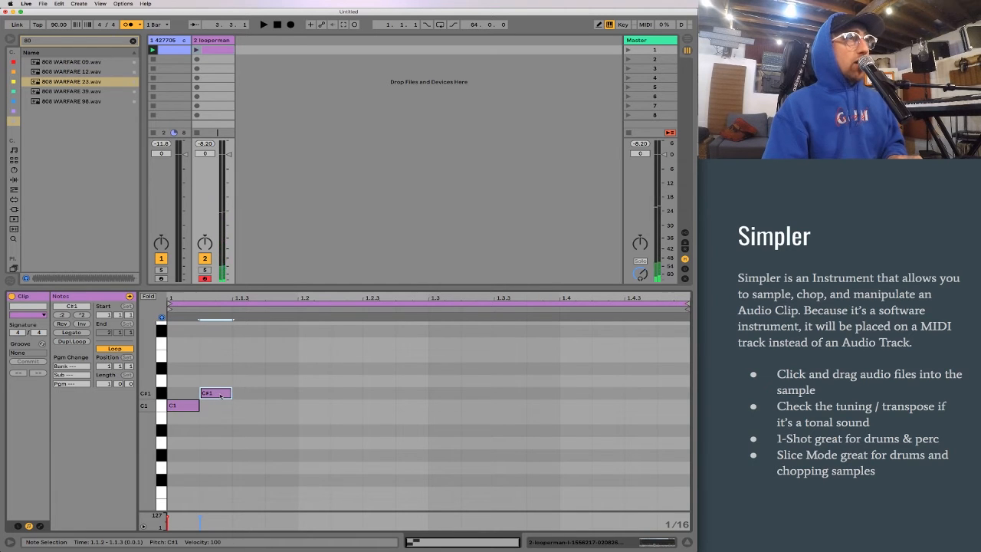
double_click(248, 381)
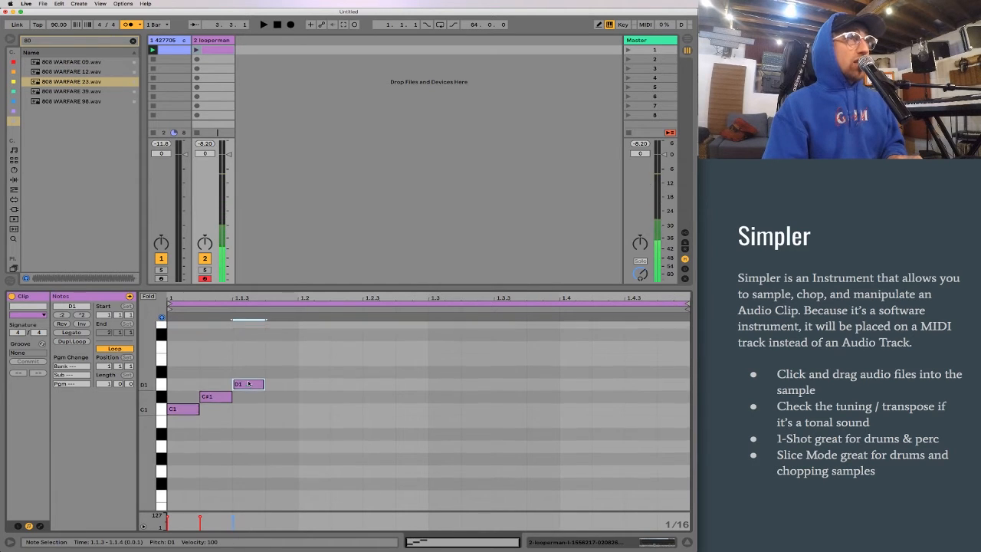
scroll(250, 384, "up", 3)
double_click(287, 375)
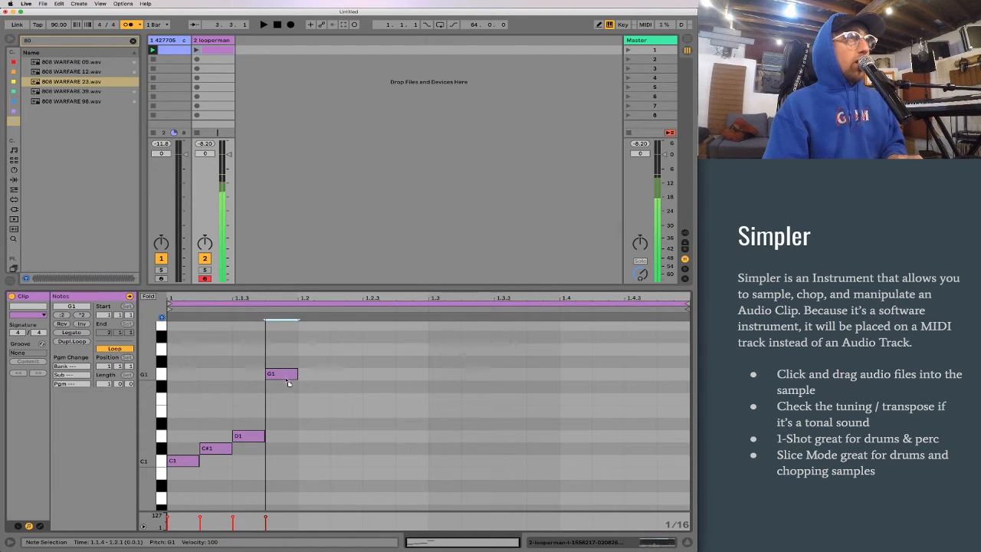
Audition notes in the drum clip and move the D1 note to beat 1.2
left_click(285, 375)
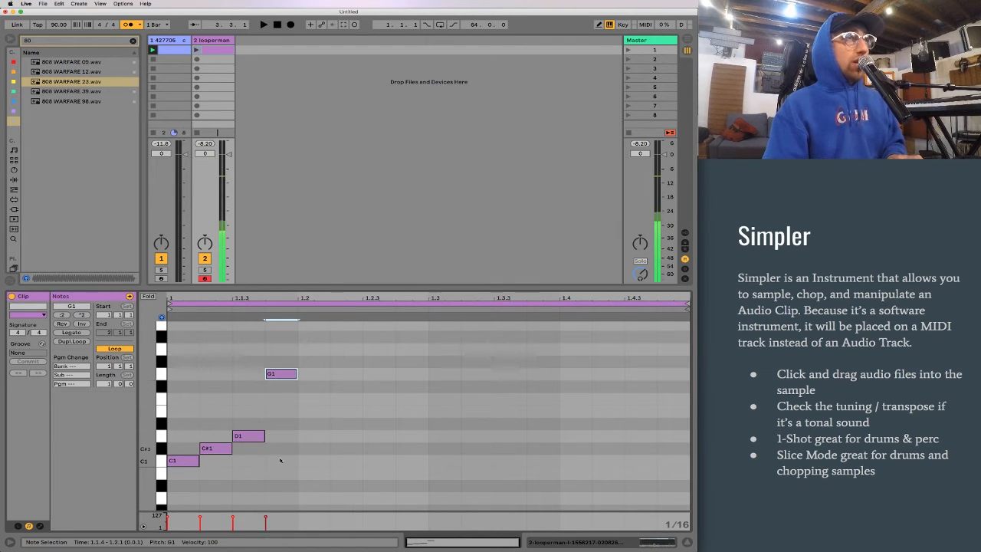
left_click(185, 463)
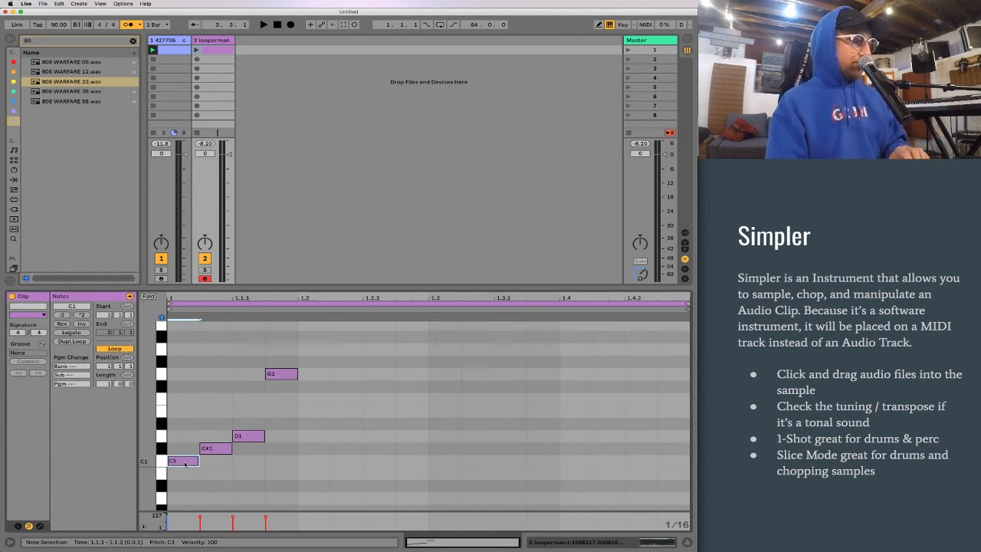
scroll(261, 414, "up", 3)
scroll(337, 386, "down", 4)
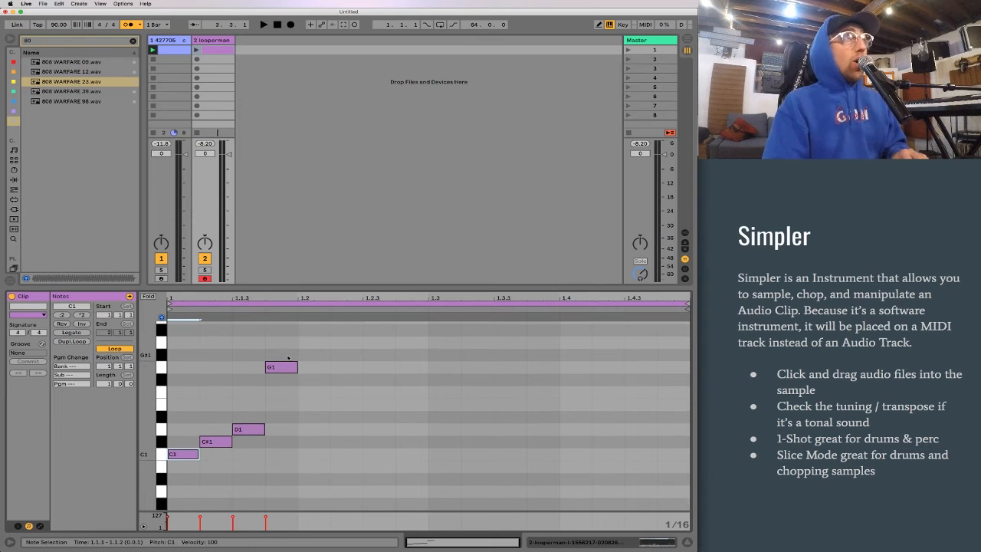
left_click(183, 453)
left_click(247, 432)
left_click_drag(245, 429, 311, 430)
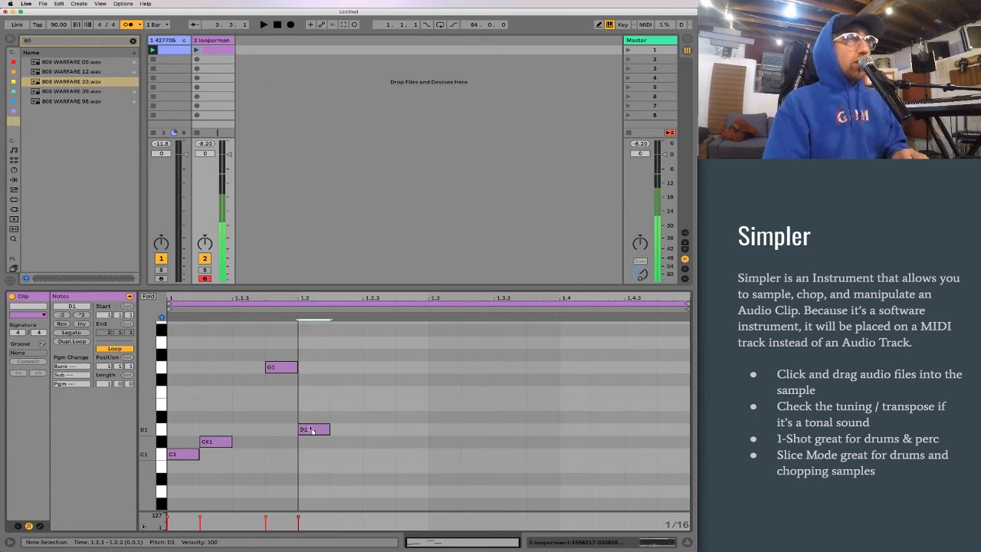
Move the C#1 note to 1.1.3, copy it to 1.2.3 and 1.3.3, and copy the D1 note to 1.4.3
left_click_drag(215, 440, 383, 442)
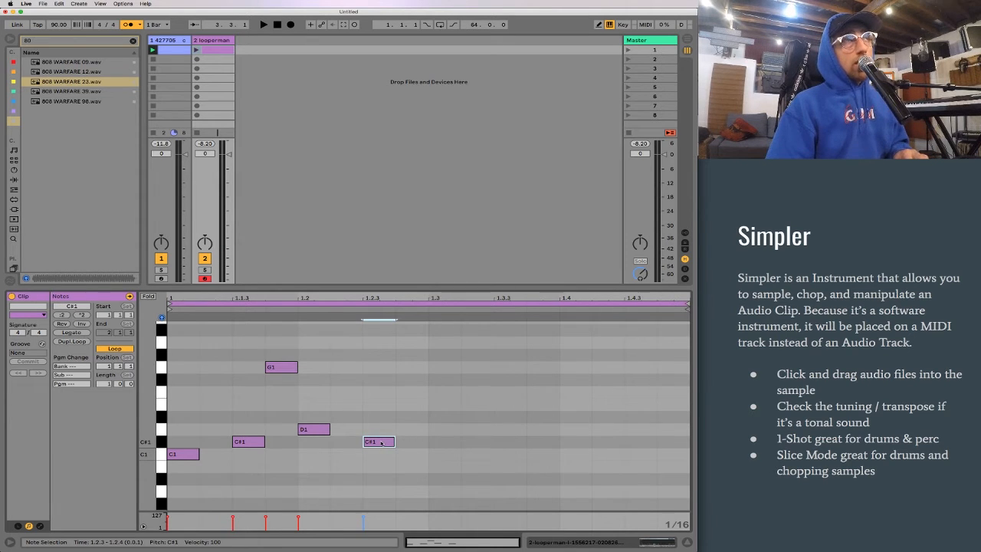
left_click_drag(381, 442, 473, 448)
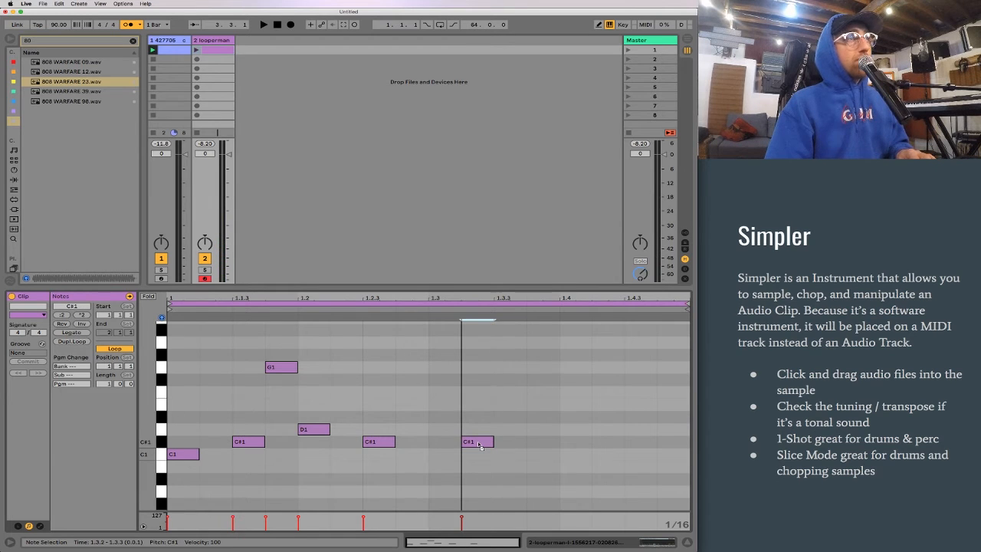
left_click_drag(495, 446, 527, 444)
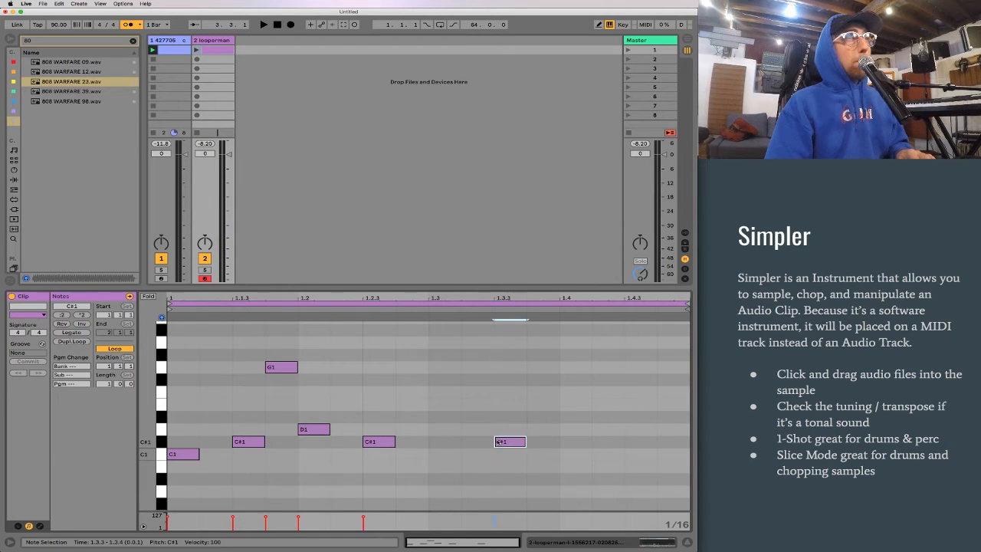
left_click(312, 430)
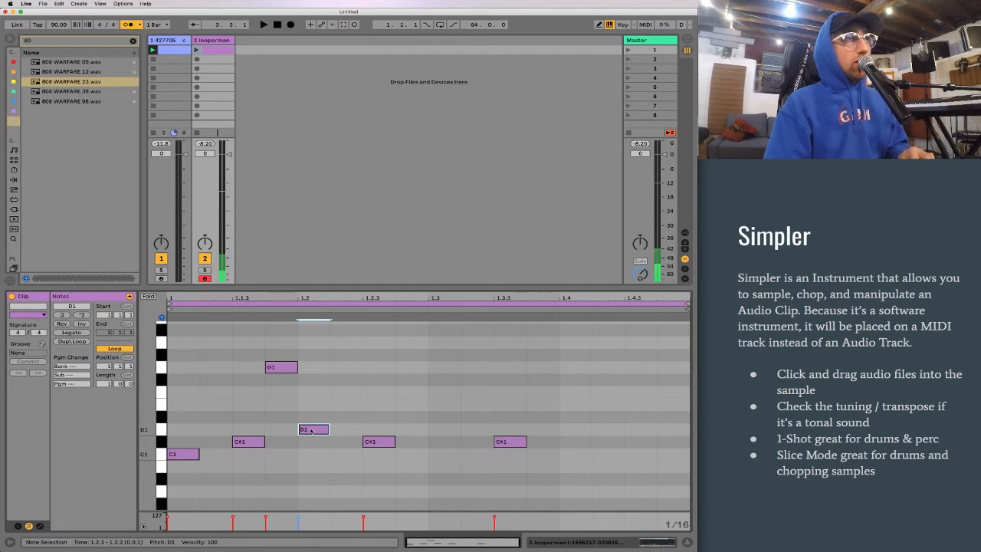
left_click_drag(310, 430, 635, 430)
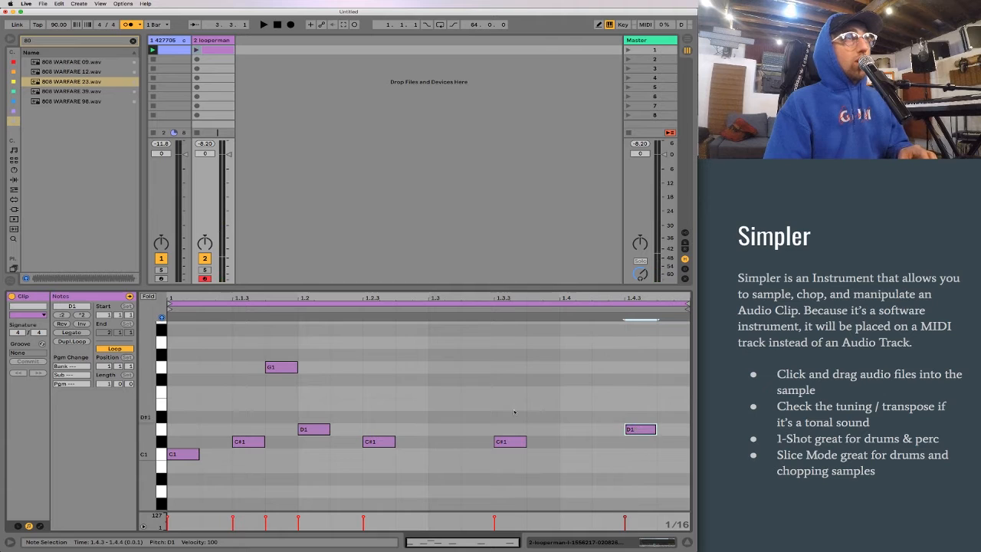
Deactivate the G1 note, play the clip, and move the last D1 note to beat 1.4
left_click(275, 368)
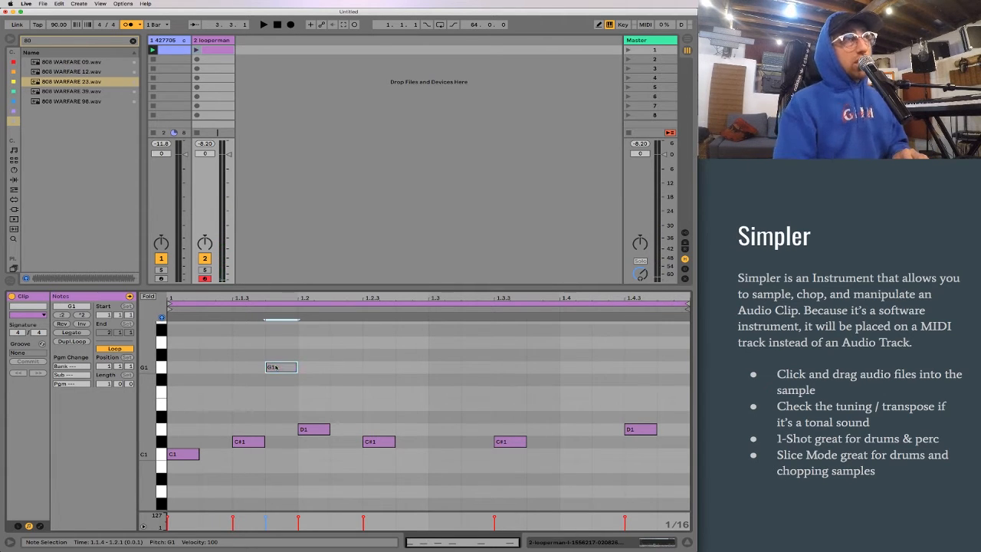
left_click(333, 378)
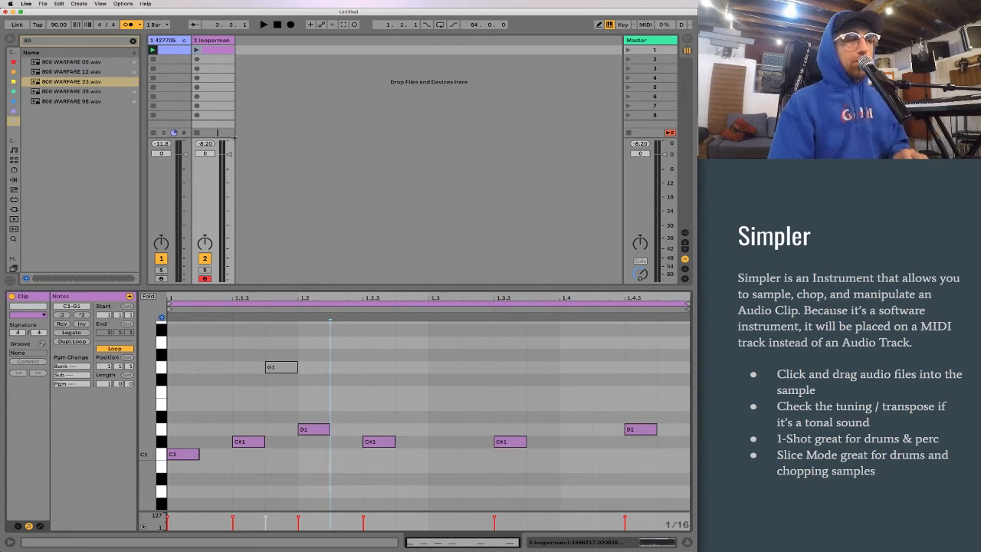
left_click(196, 50)
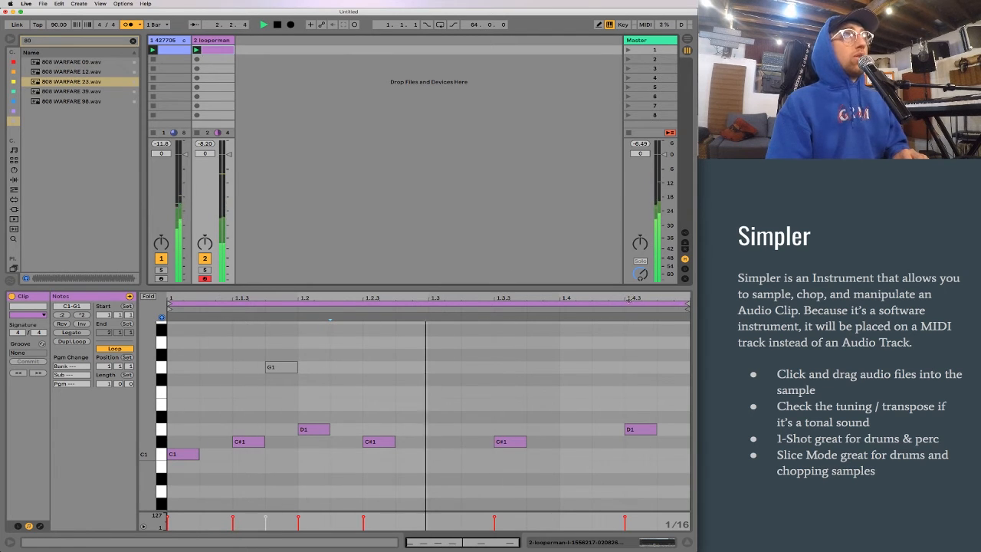
left_click_drag(642, 432, 576, 431)
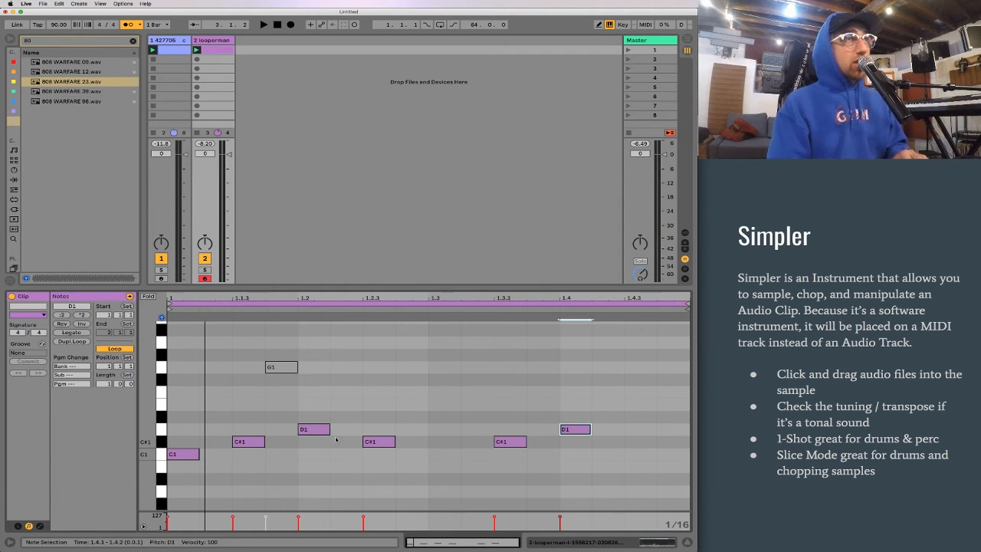
Audition the C#1 notes, then move the G1 note to 1.2.4 and reactivate it
left_click(260, 442)
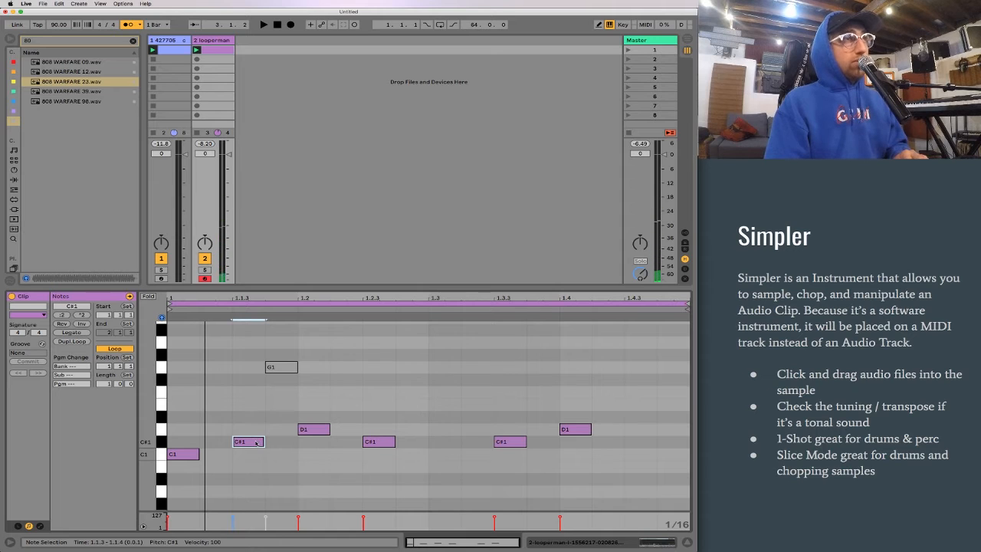
left_click(250, 443)
left_click(370, 442)
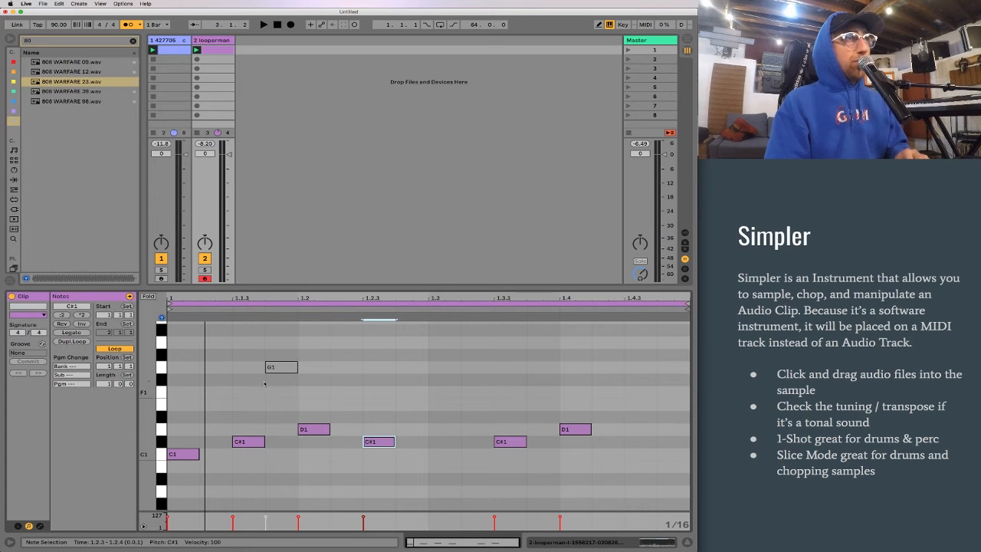
left_click(411, 368)
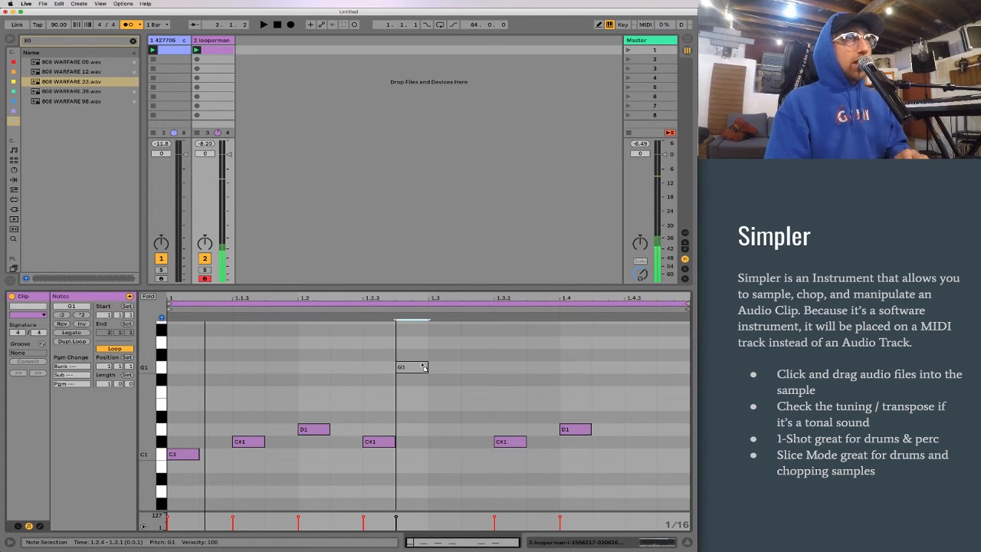
left_click(424, 367)
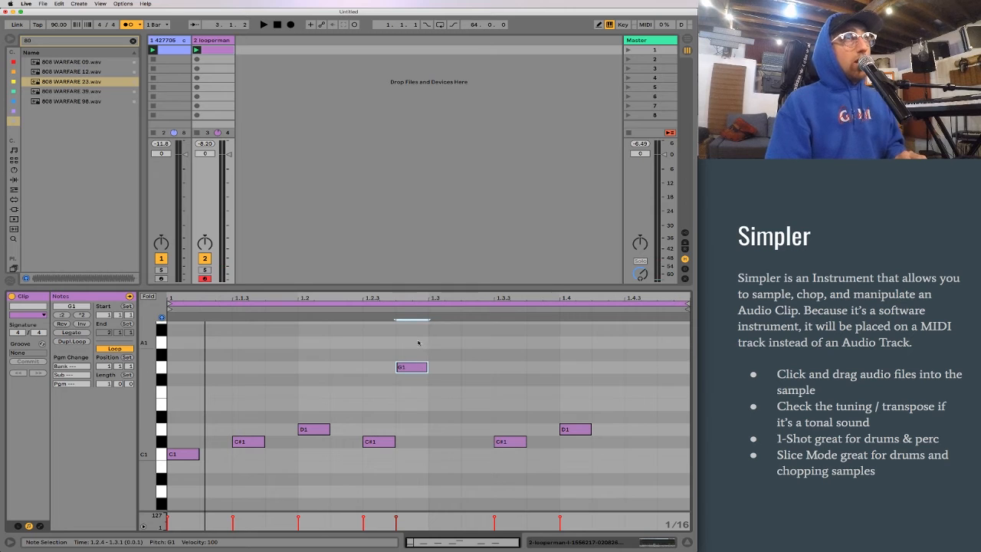
On a 1/32 grid, shift the G1 note a thirty-second later, copy it to 1.3.2 and 1.4.3, and play the clip
right_click(436, 348)
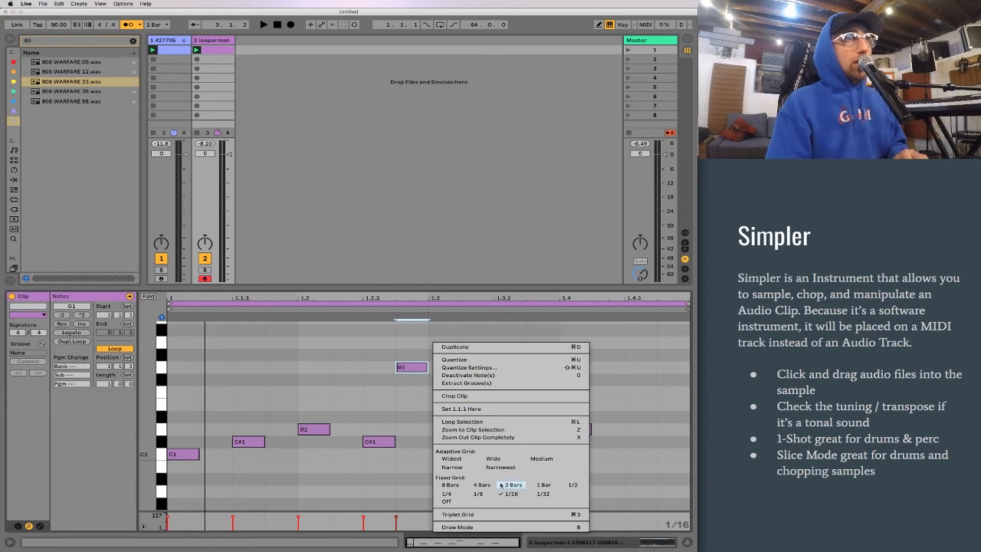
left_click(543, 494)
left_click(476, 375)
left_click_drag(411, 370, 475, 369)
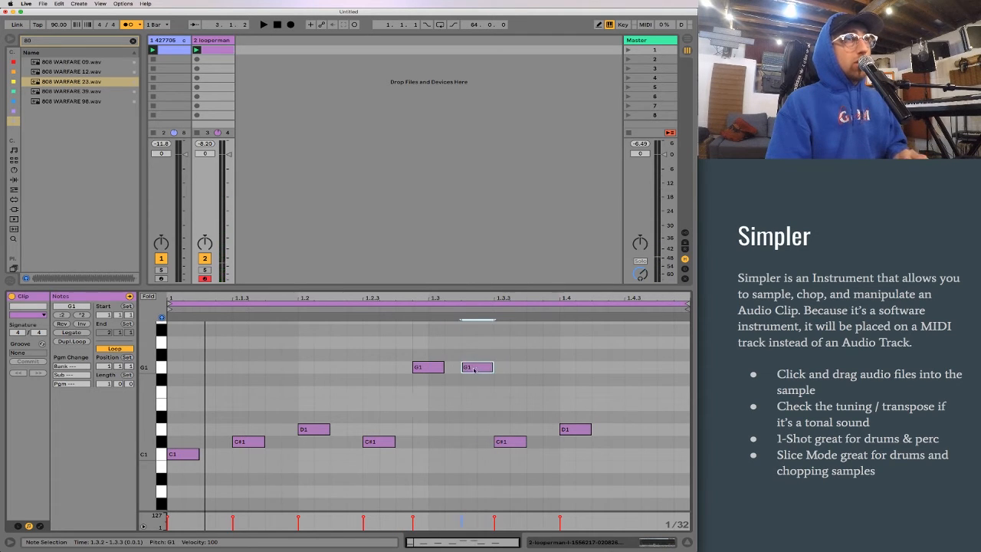
left_click_drag(472, 370, 637, 372)
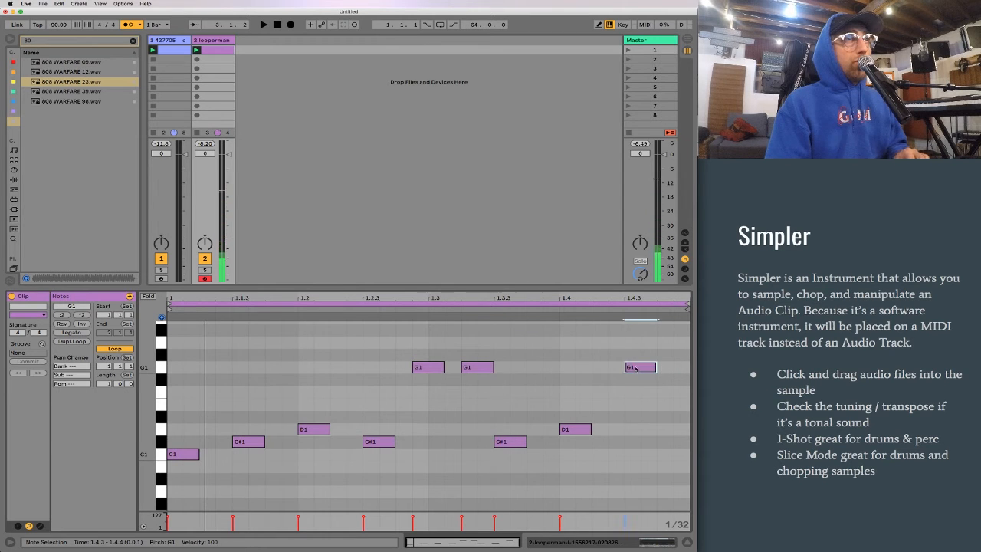
key("space")
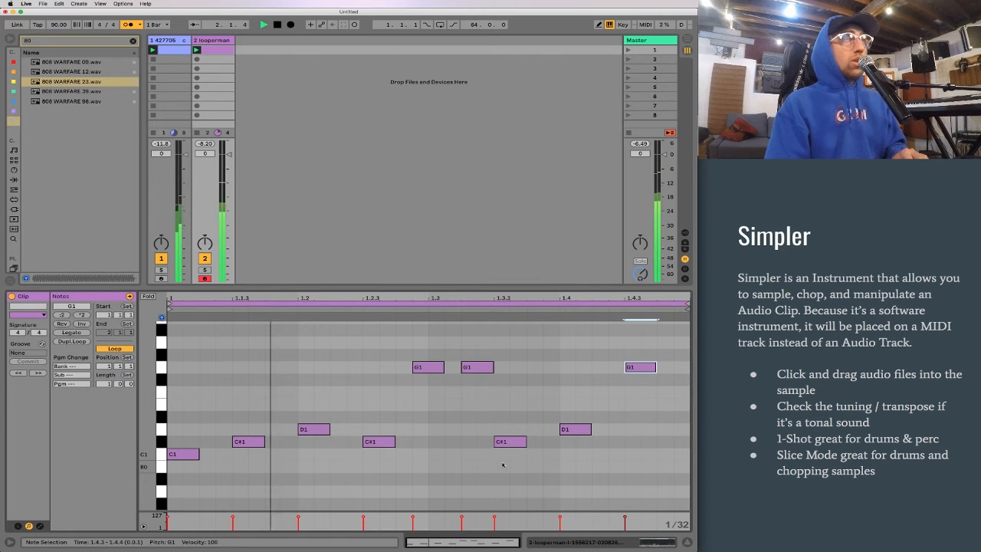
key("space")
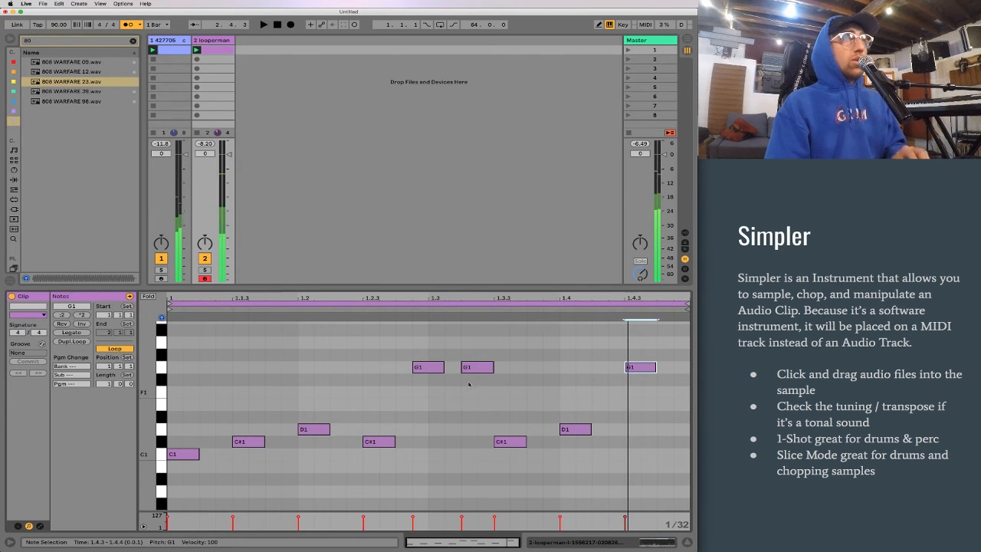
Remove the G1 note at 1.3.2, lower the C#1 note at 1.3.3 to C1, and play the result
double_click(481, 368)
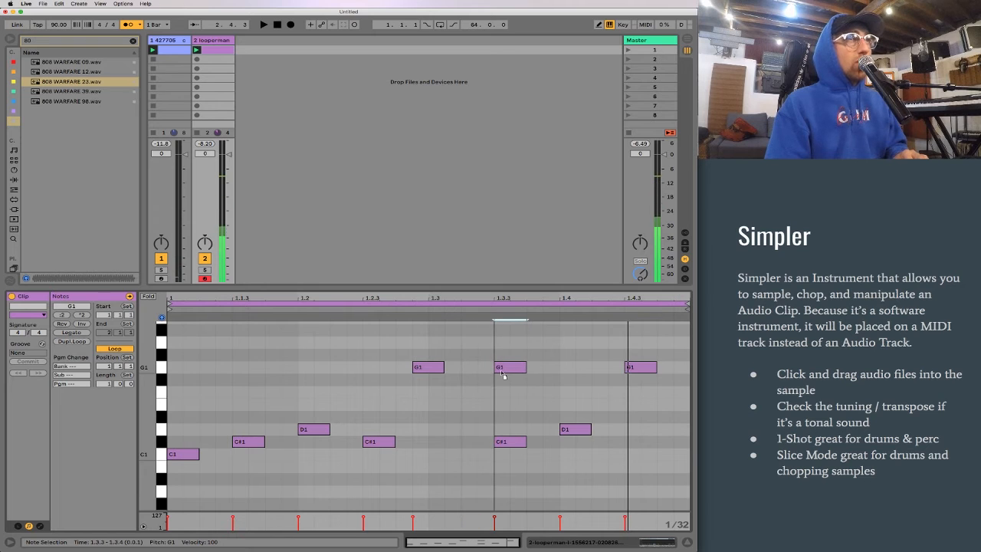
left_click_drag(511, 443, 511, 454)
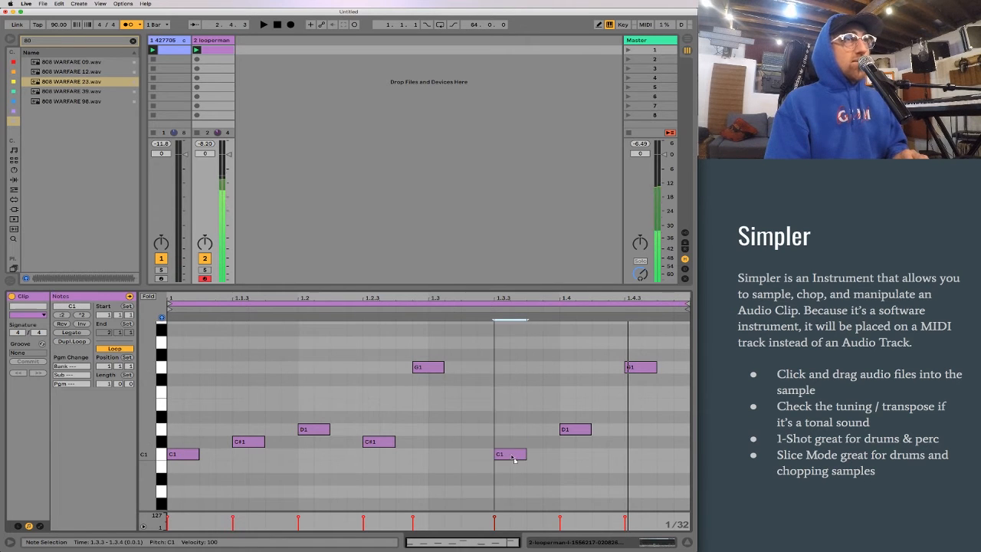
key("space")
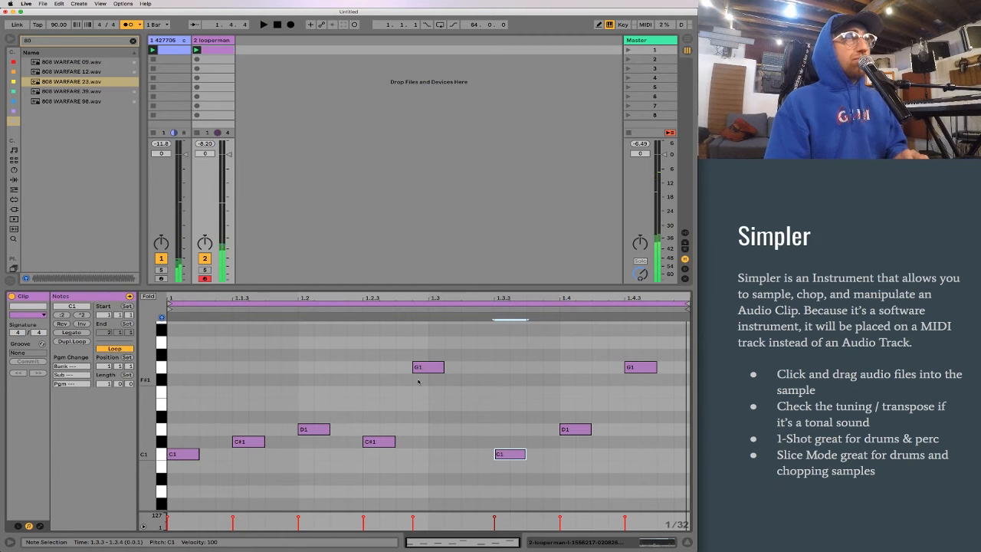
Copy the C#1 note from 1.2.3 to beat 1.3 and lower the last G1 note to C1, playing back each change
left_click(312, 429)
left_click_drag(388, 443, 453, 445)
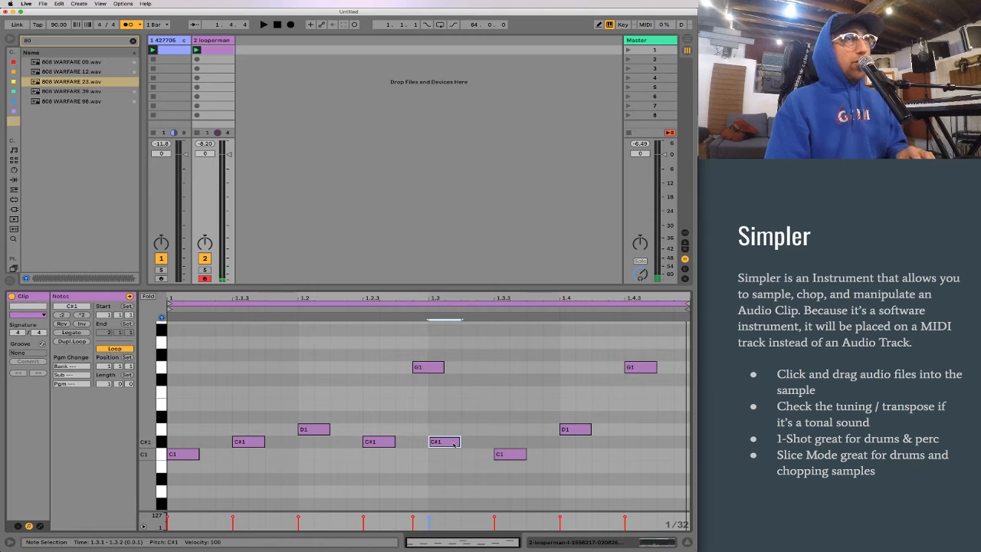
key("space")
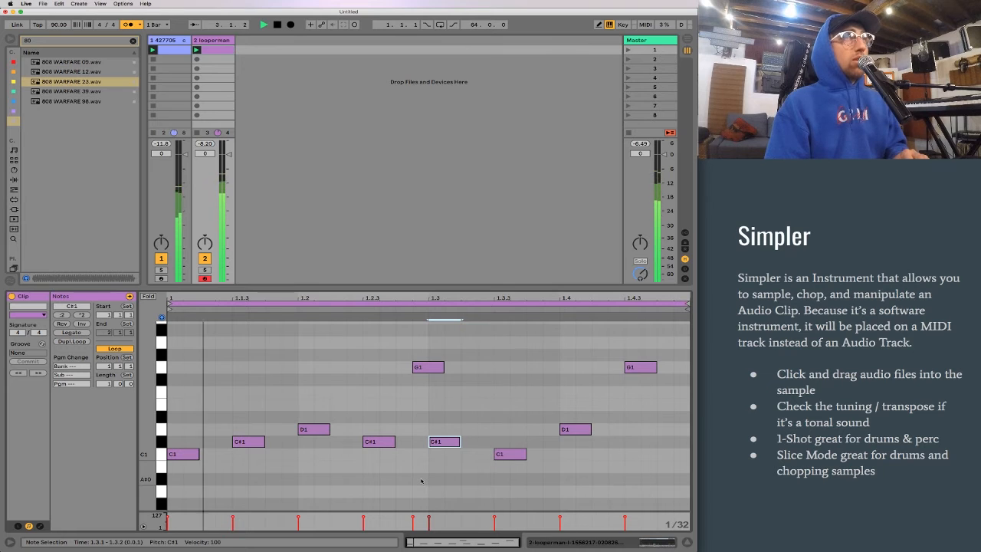
left_click_drag(647, 367, 644, 454)
key("space")
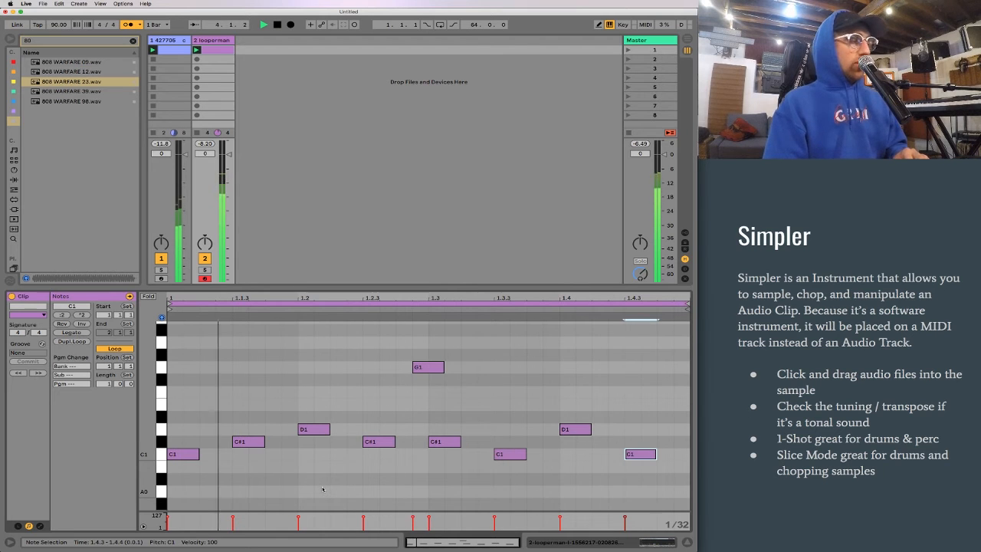
key("space")
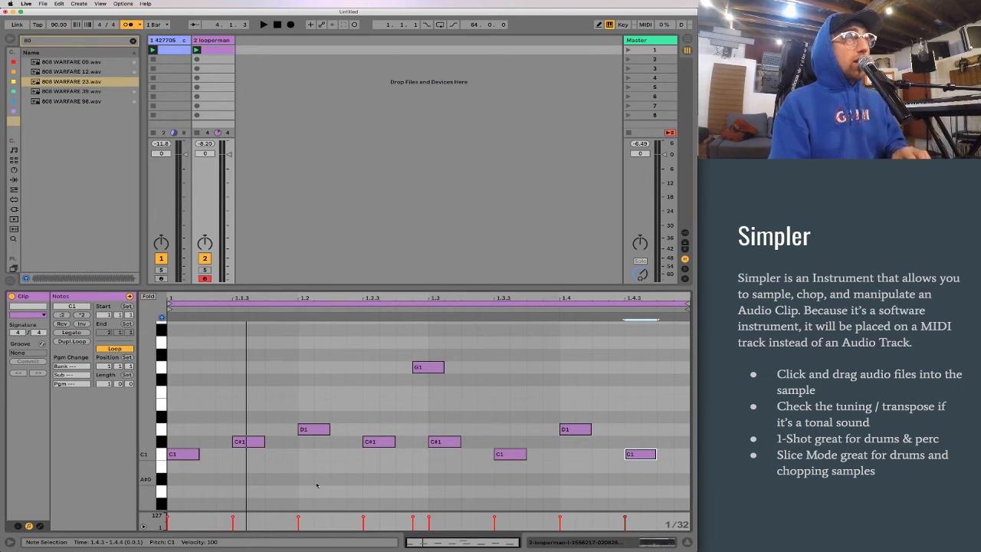
Audition individual notes in the second half of the drum clip, including C#1 and G1
left_click(550, 384)
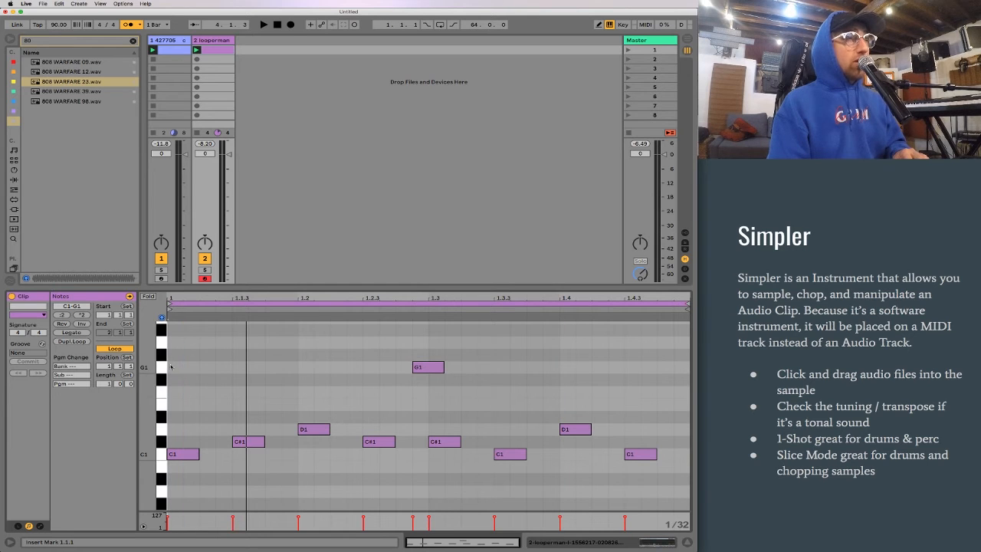
left_click(579, 430)
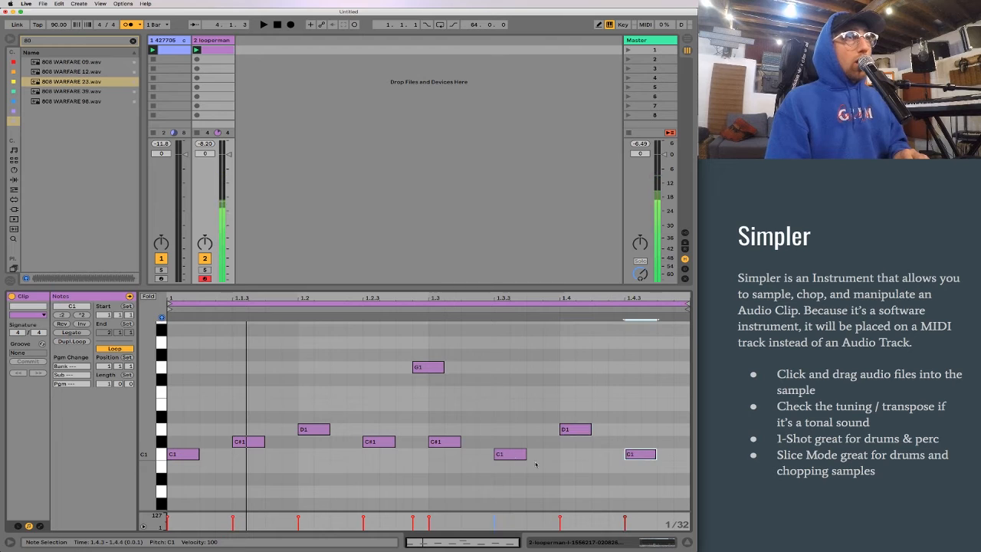
left_click(443, 443)
left_click(426, 368)
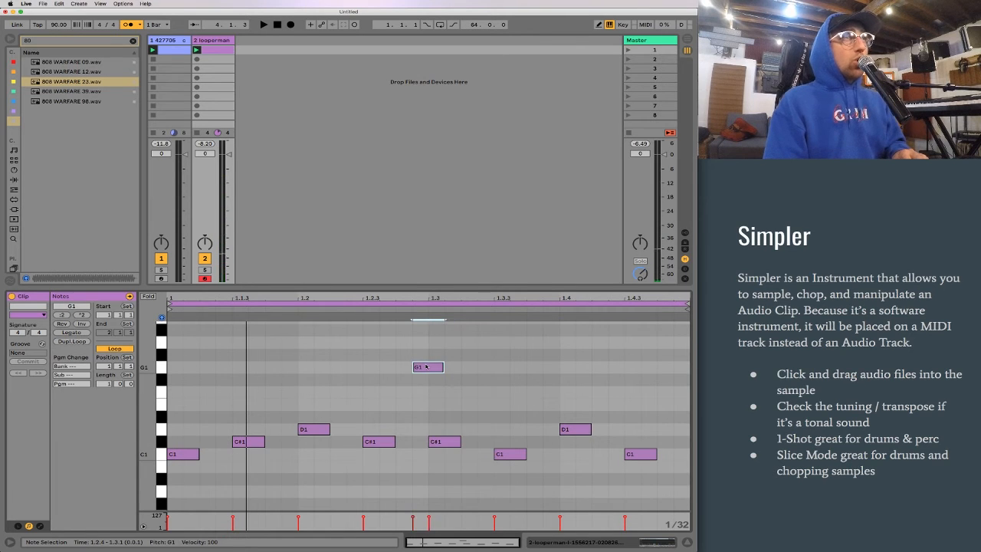
Switch the clip's 1/32 grid to triplets and nudge the G1 note before beat 1.3 slightly earlier
right_click(462, 349)
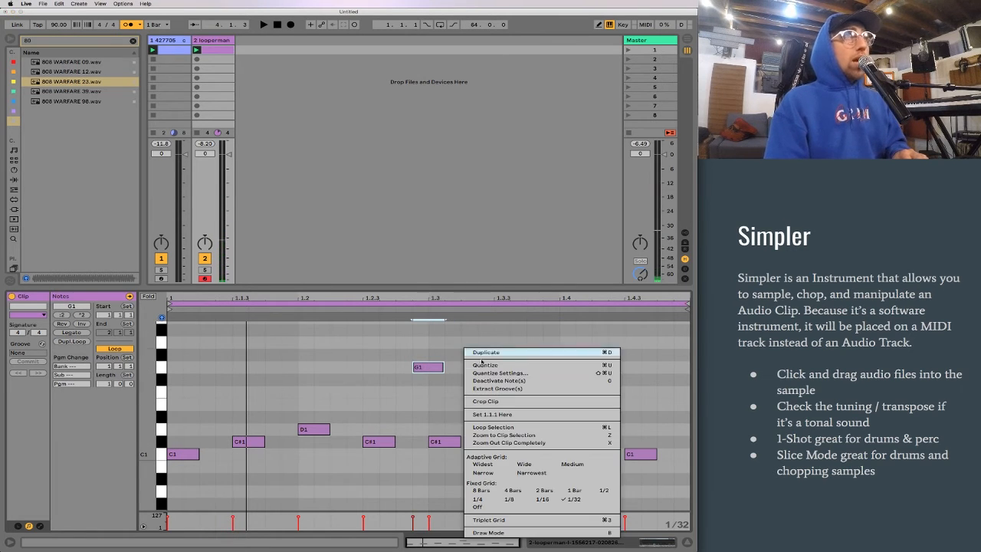
left_click(495, 519)
left_click(408, 370)
left_click(448, 370)
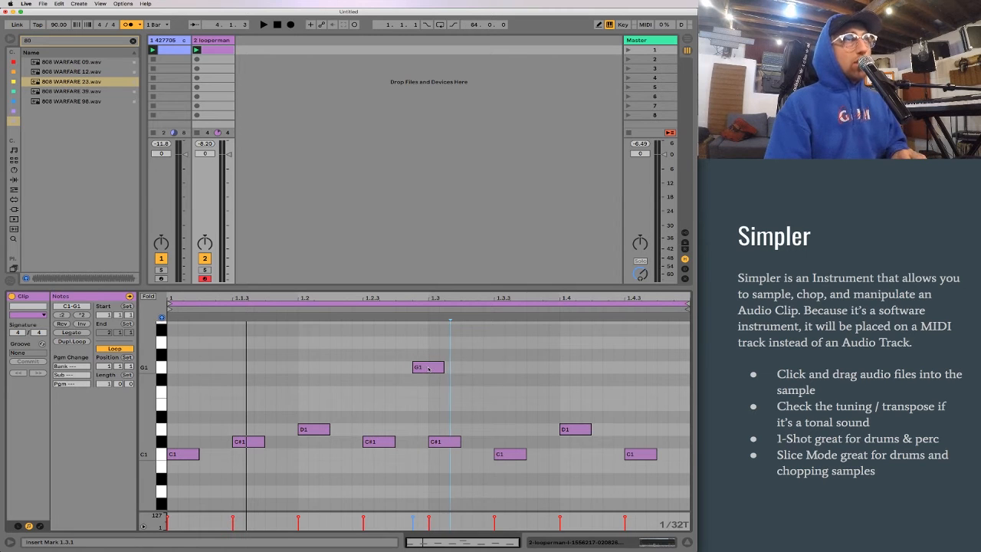
left_click_drag(428, 368, 422, 371)
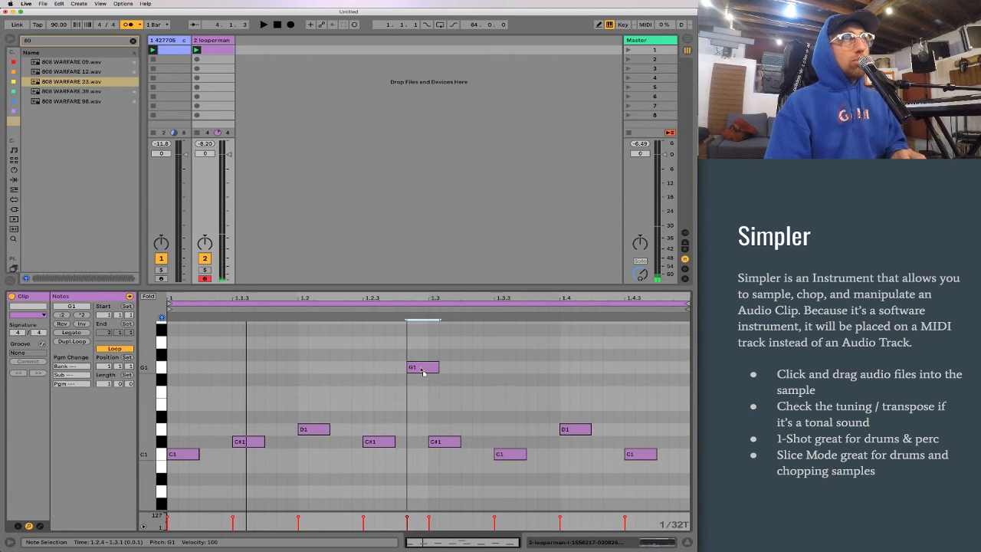
Nudge the G1 note before beat 1.3 slightly later, copy the C#1 note from 1.3 to 1.4.4, and audition the copy
key("Right")
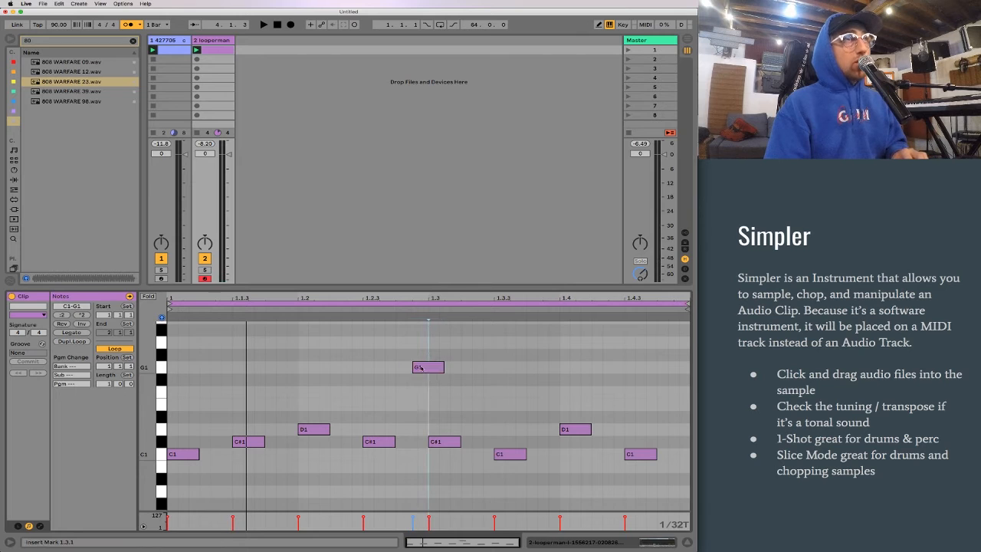
left_click(515, 456)
left_click(455, 444)
left_click_drag(457, 444, 669, 447)
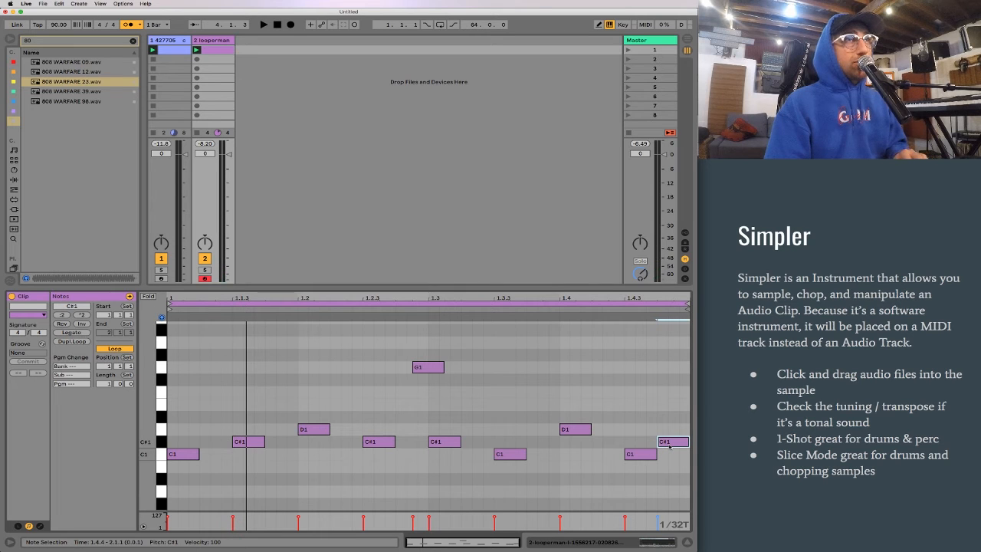
left_click(672, 446)
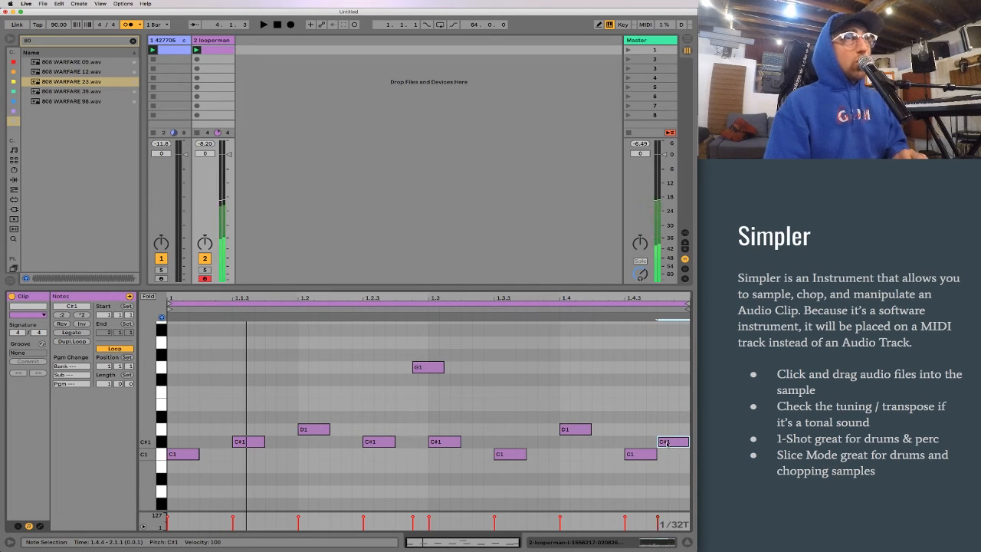
left_click(672, 446)
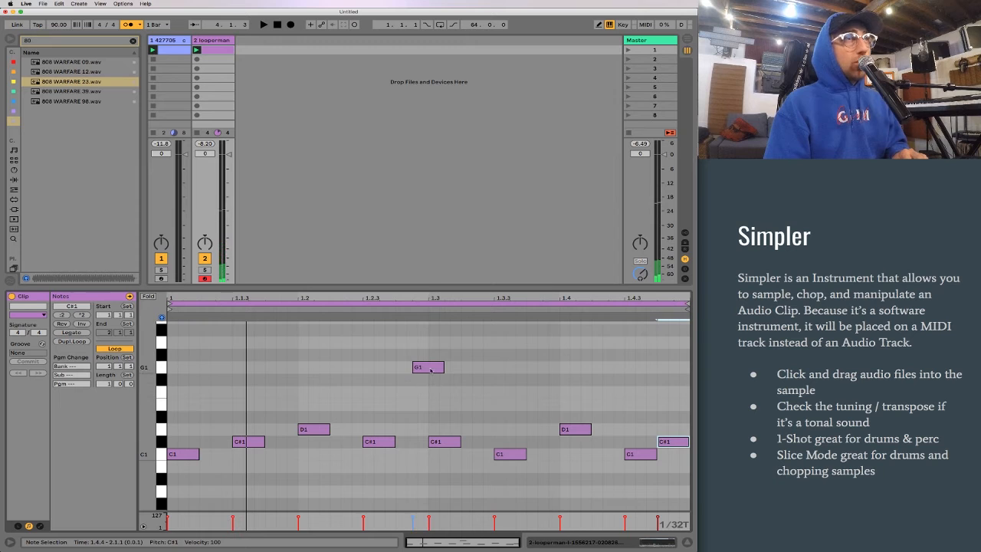
Move the G1 note earlier to 1.2.4, shift the last C#1 note slightly past 1.4.4, and audition both notes
left_click_drag(431, 370, 425, 370)
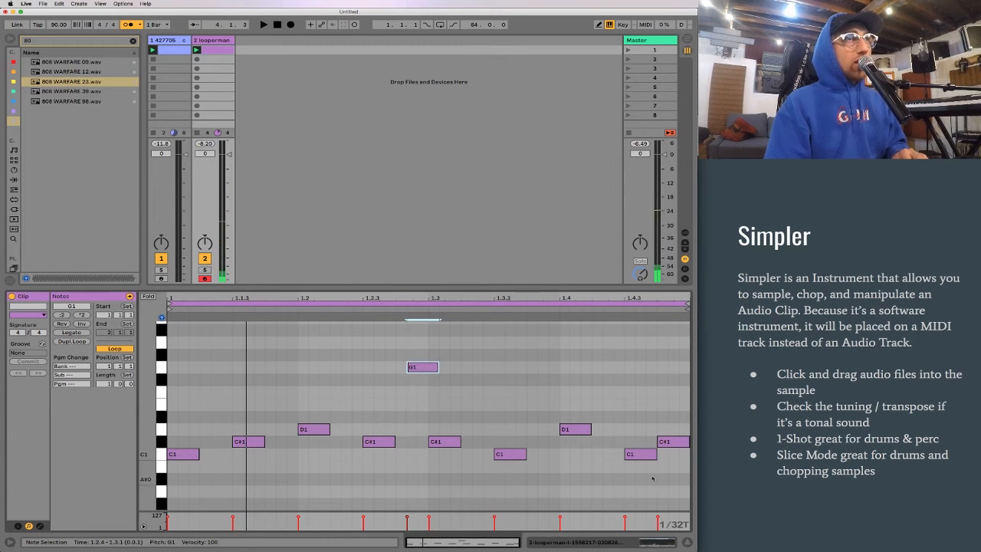
left_click_drag(667, 447, 674, 443)
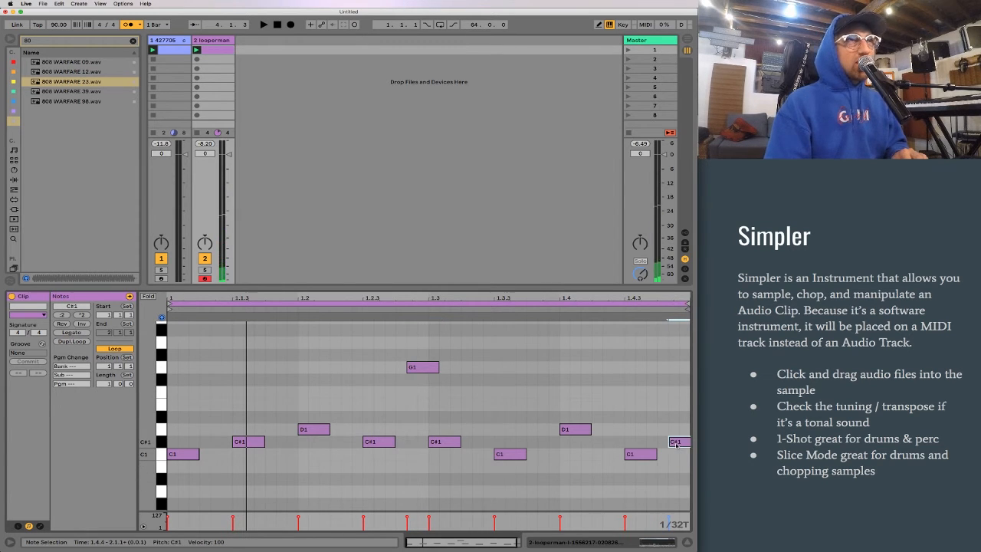
scroll(676, 445, "right", 1)
scroll(623, 464, "left", 1)
scroll(624, 464, "right", 1)
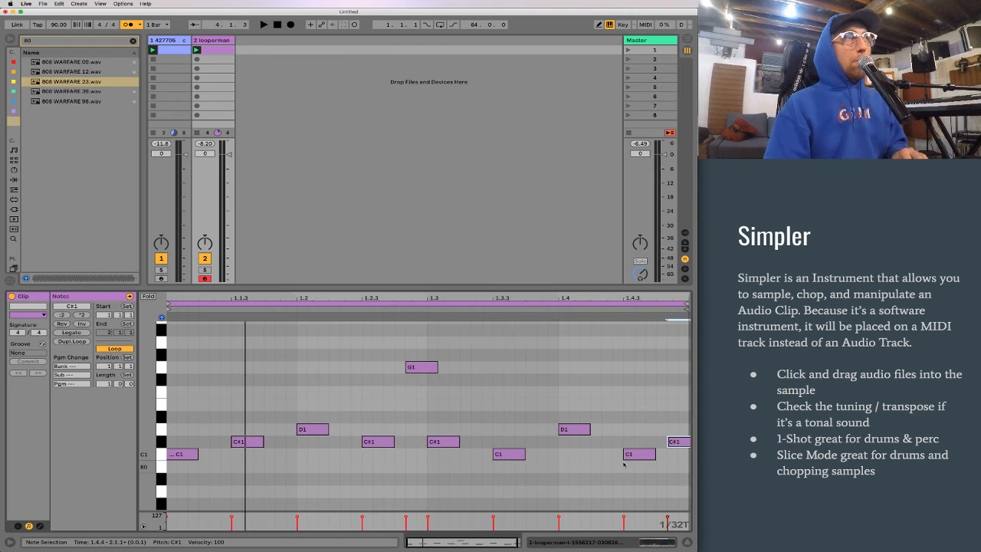
scroll(595, 466, "left", 1)
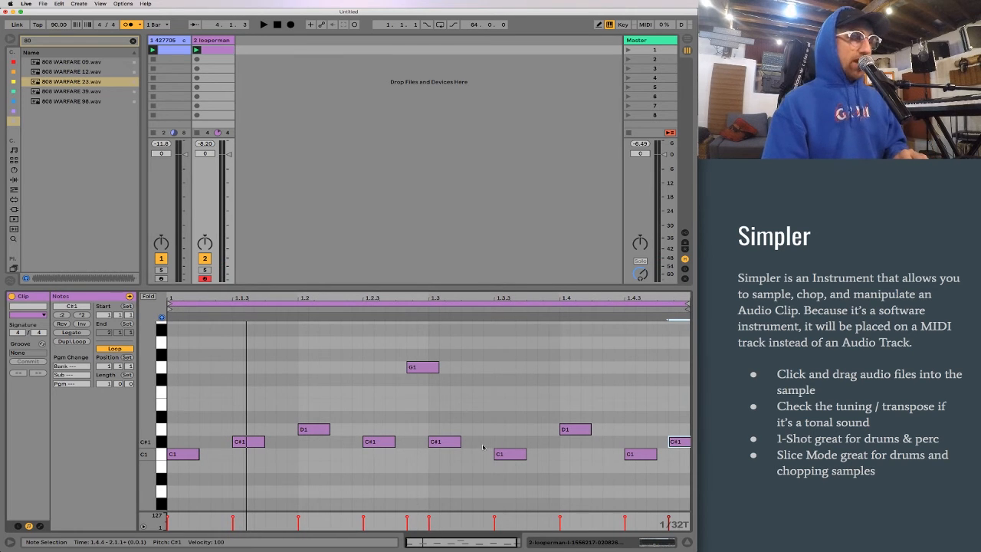
left_click(429, 369)
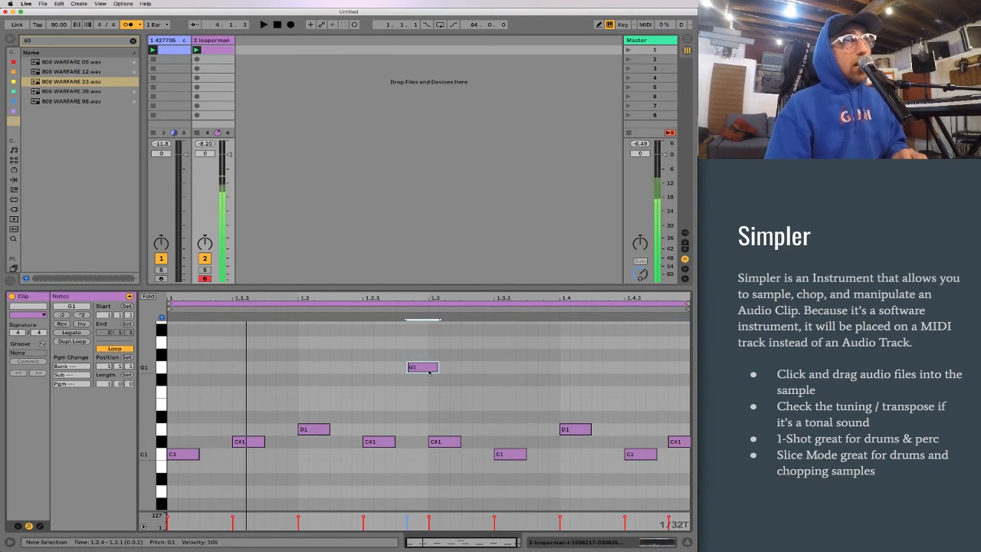
left_click(679, 443)
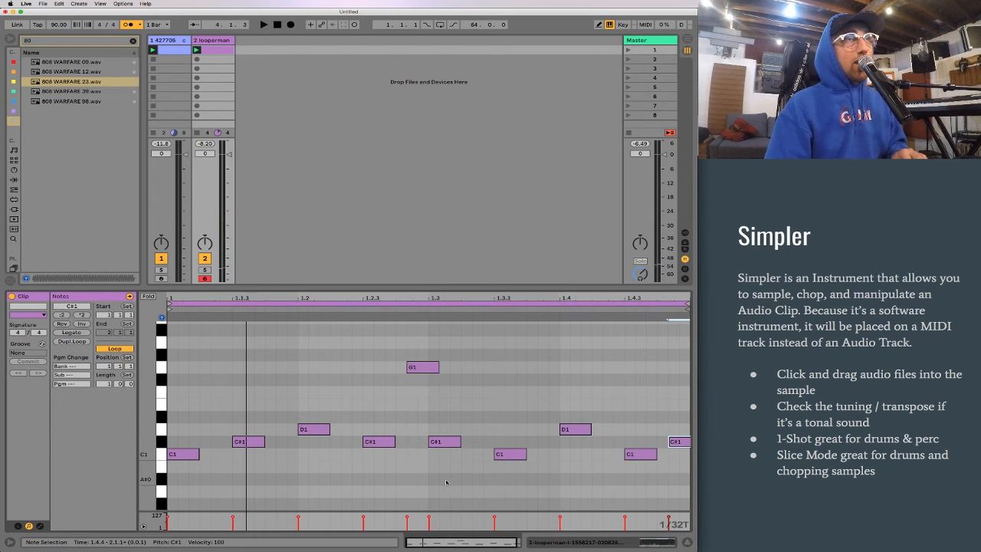
Play the drum pattern and lower the C#1 note at beat 1.3 to C1 while listening
key("space")
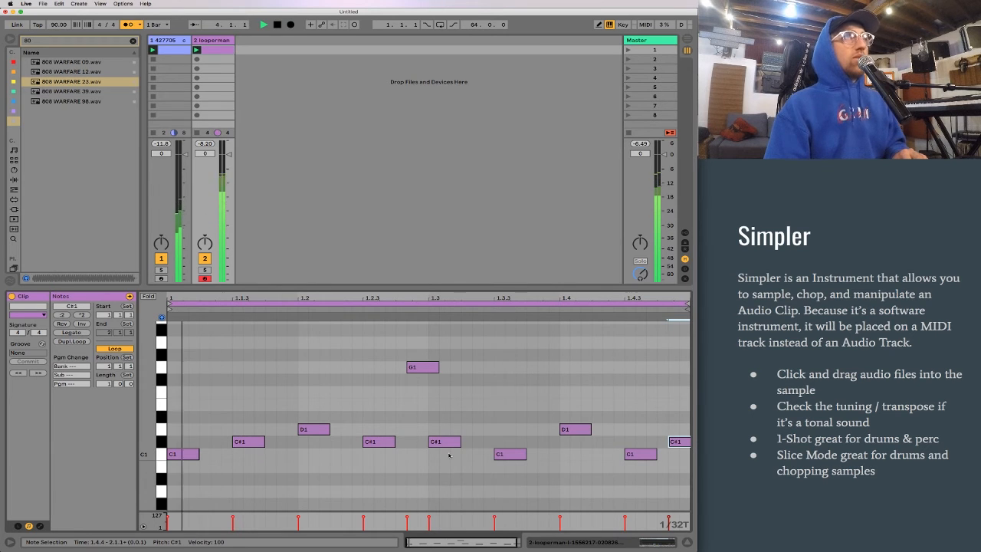
left_click_drag(440, 442, 443, 455)
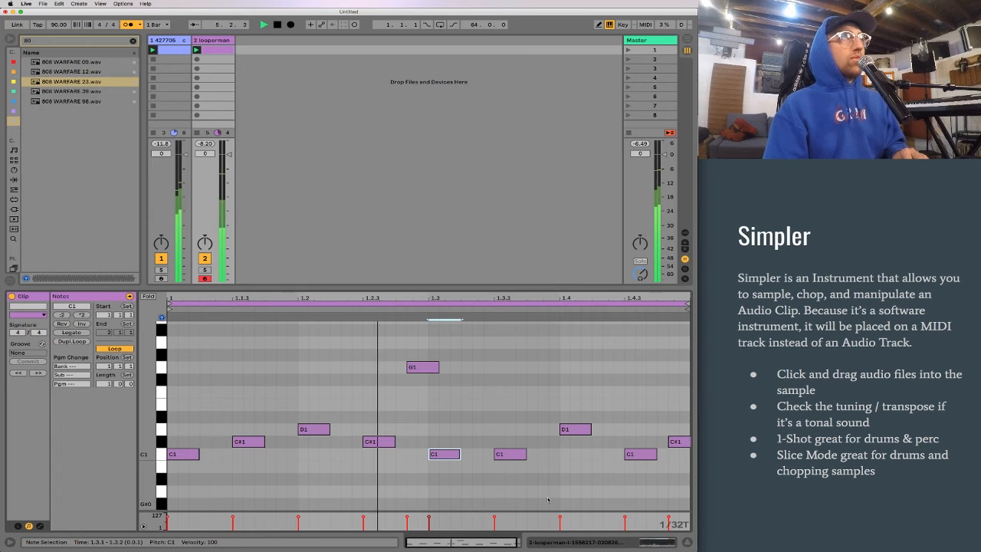
key("space")
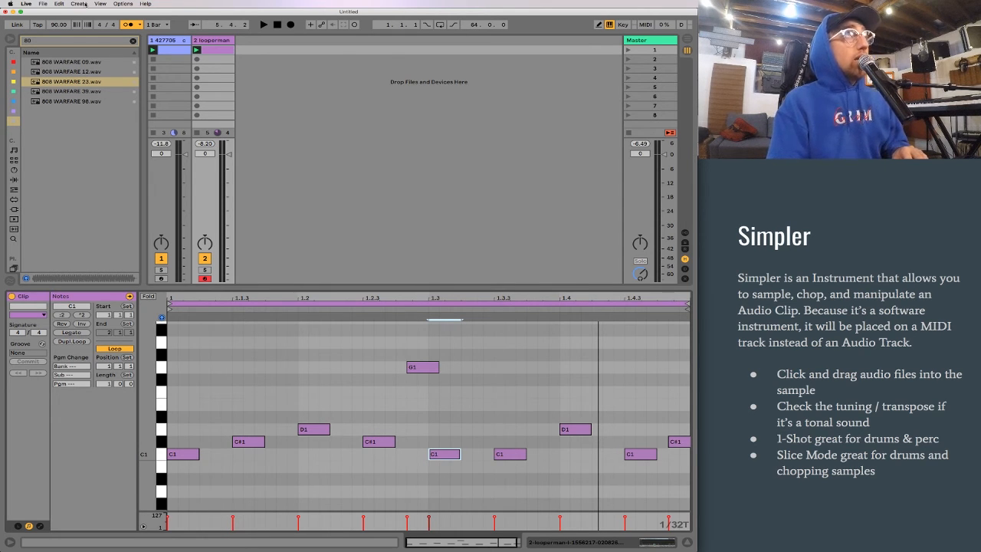
Insert a new MIDI track and load the Splice sample "MCS 85 melodic stack doublebass keys double the fun Dm" onto it
left_click(78, 4)
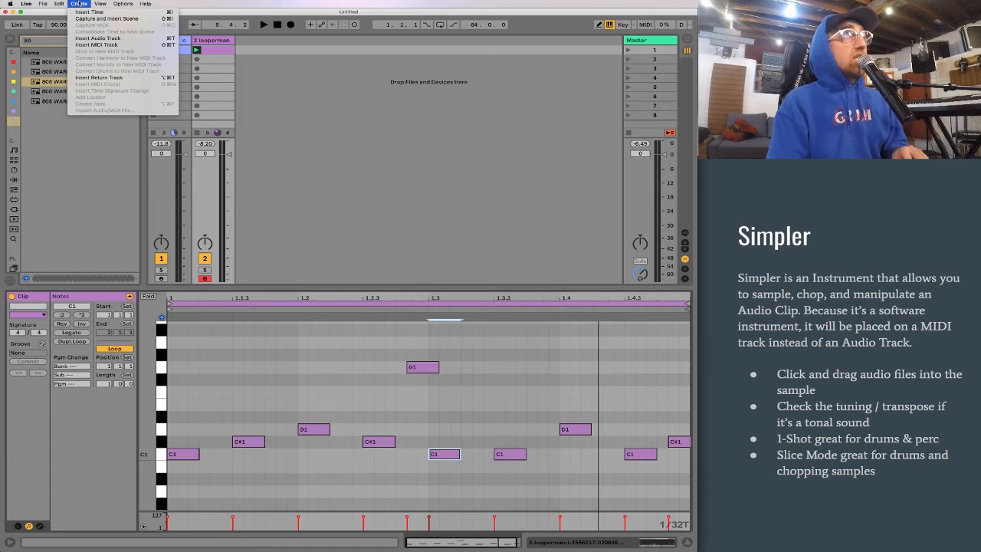
left_click(135, 46)
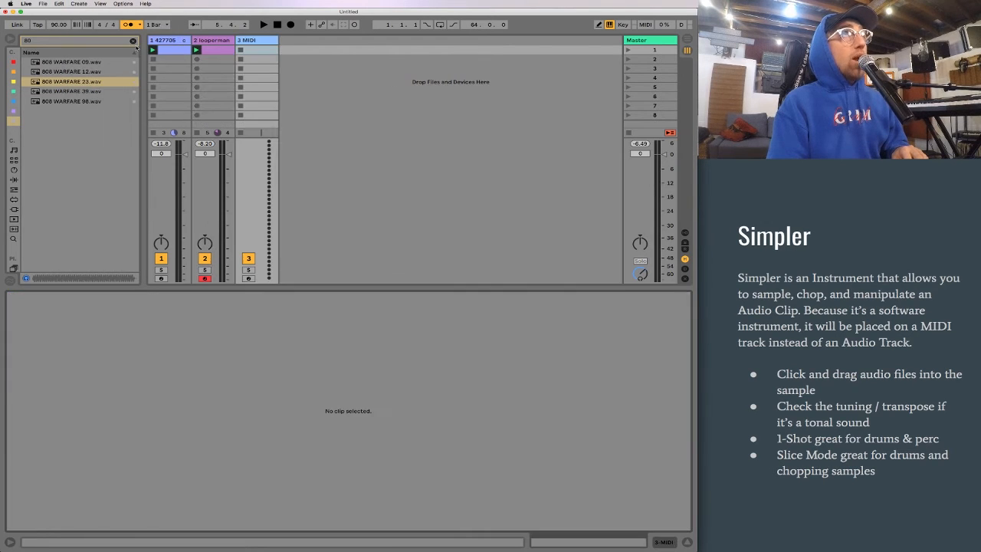
key("super+Tab")
key("super+Tab")
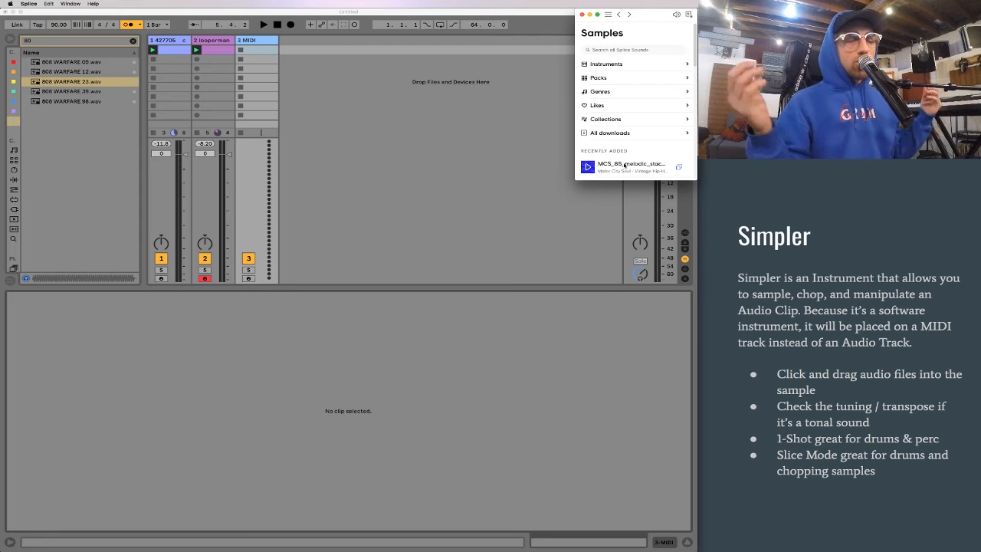
left_click(428, 237)
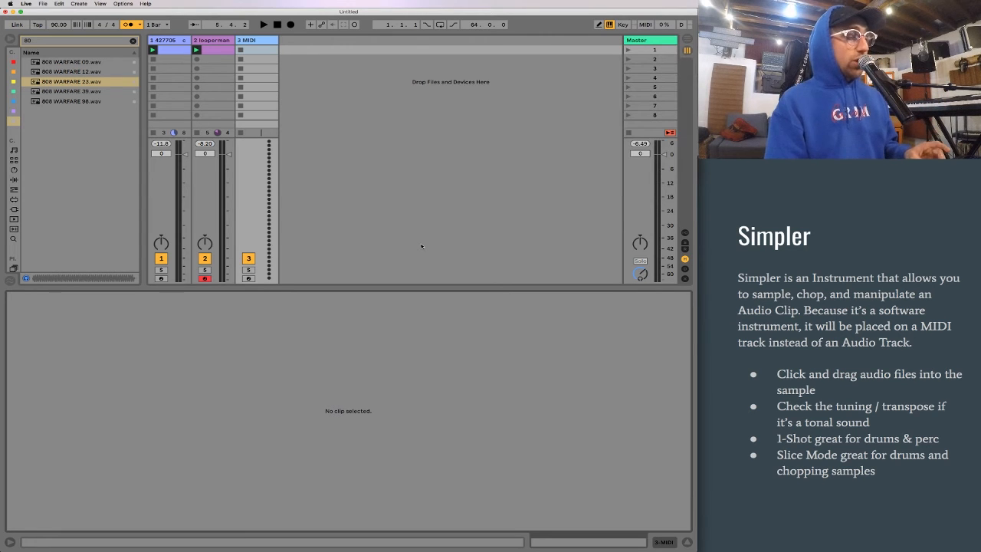
key("shift+Tab")
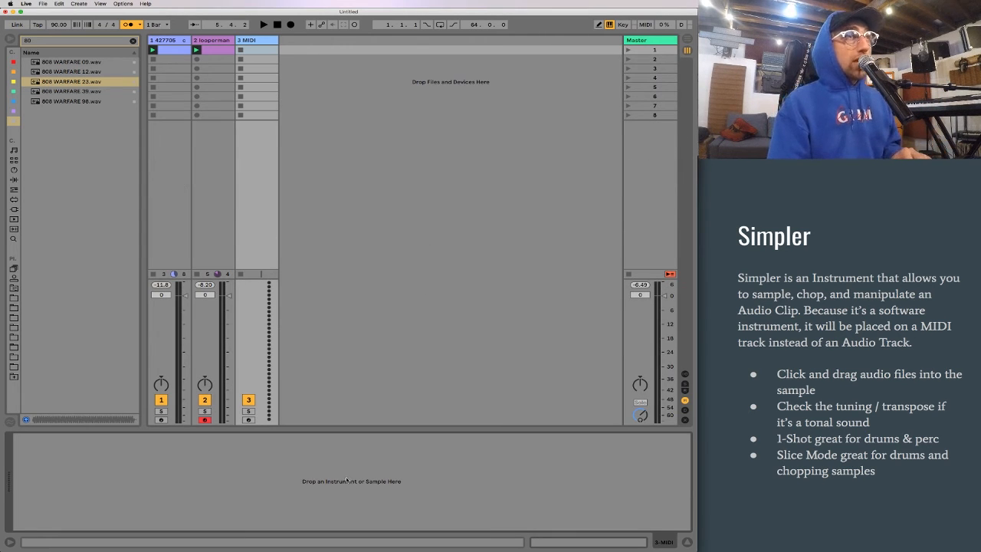
key("super+Tab")
left_click_drag(626, 164, 314, 504)
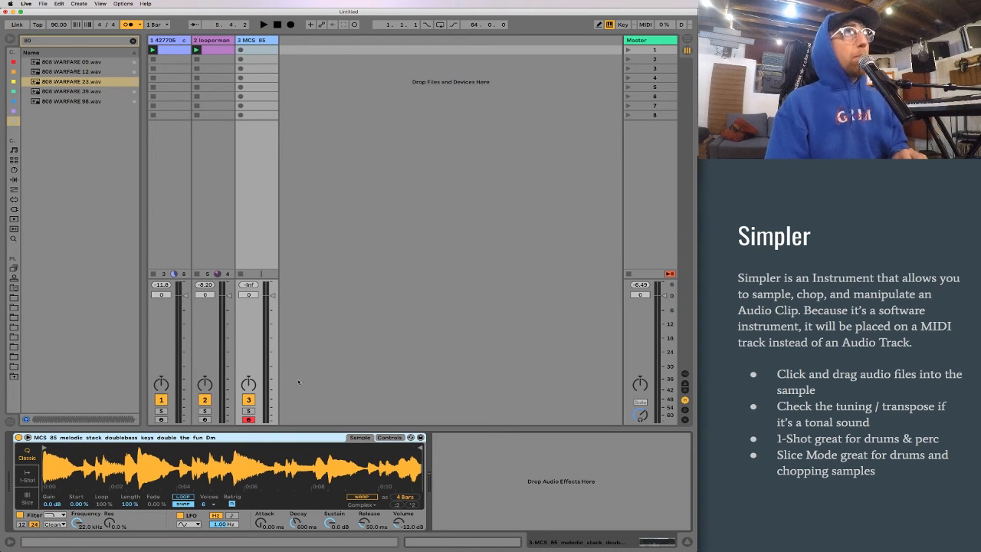
Audition the melodic sample in Classic mode and switch Simpler to 1-Shot mode
key("a")
key("a")
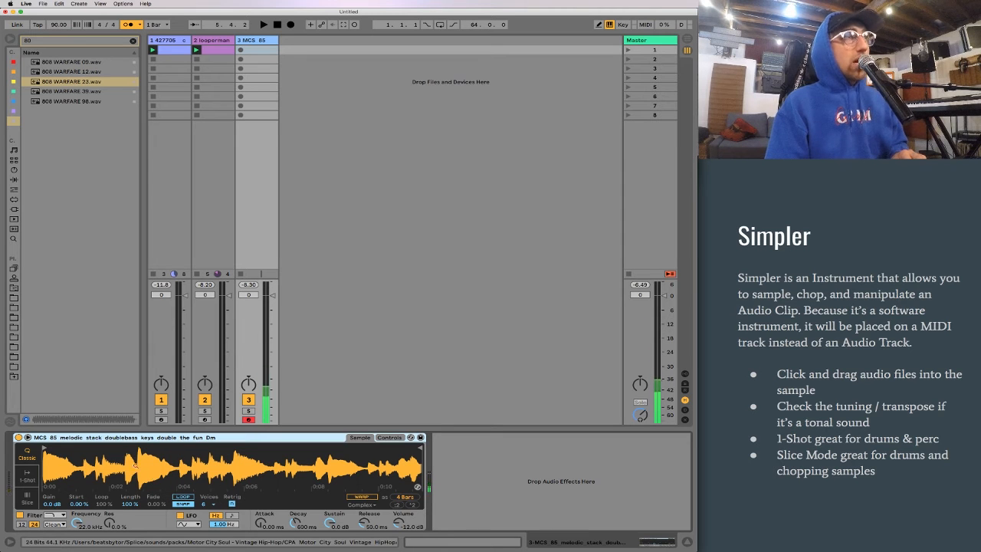
mouse_move(155, 479)
left_mouse_down()
mouse_move(156, 501)
mouse_move(156, 477)
left_mouse_up()
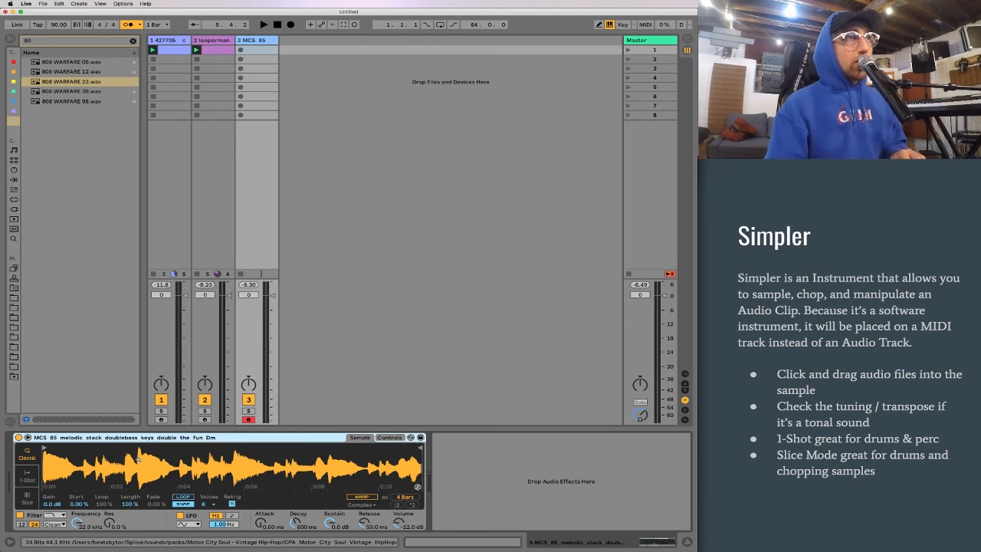
left_click(26, 453)
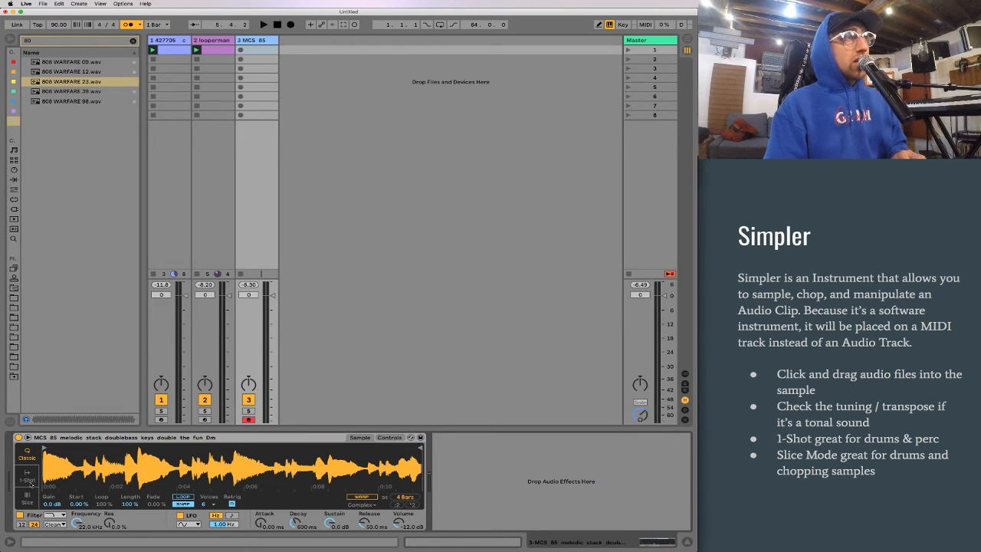
left_click(29, 477)
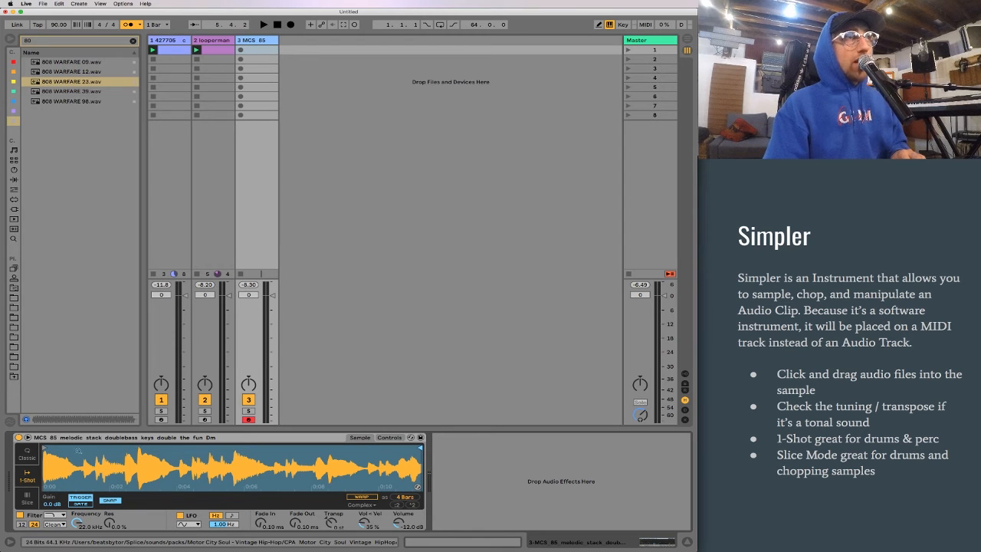
Set the sample's start precisely on the onset of the loud note at about 2.83 seconds
left_click_drag(44, 448, 138, 449)
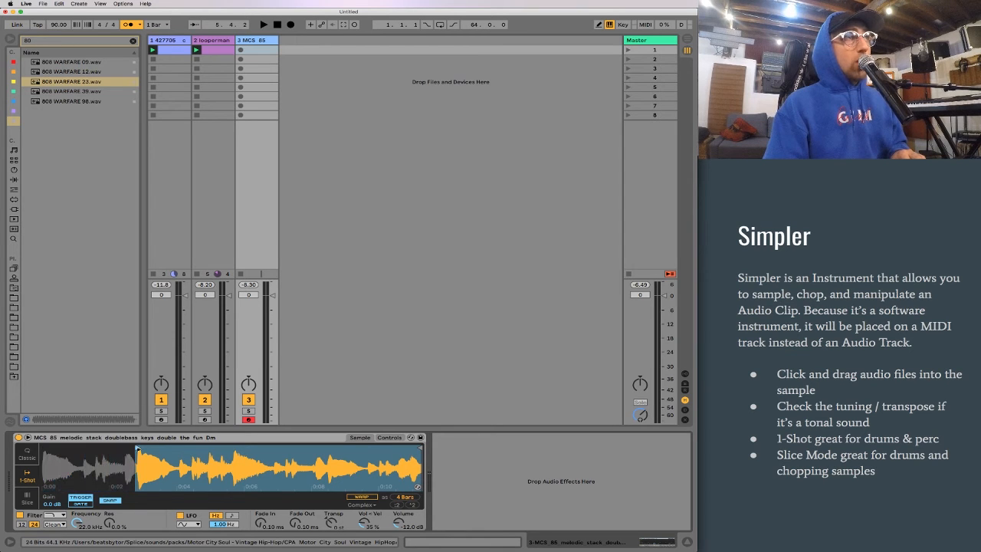
scroll(136, 459, "up", 5)
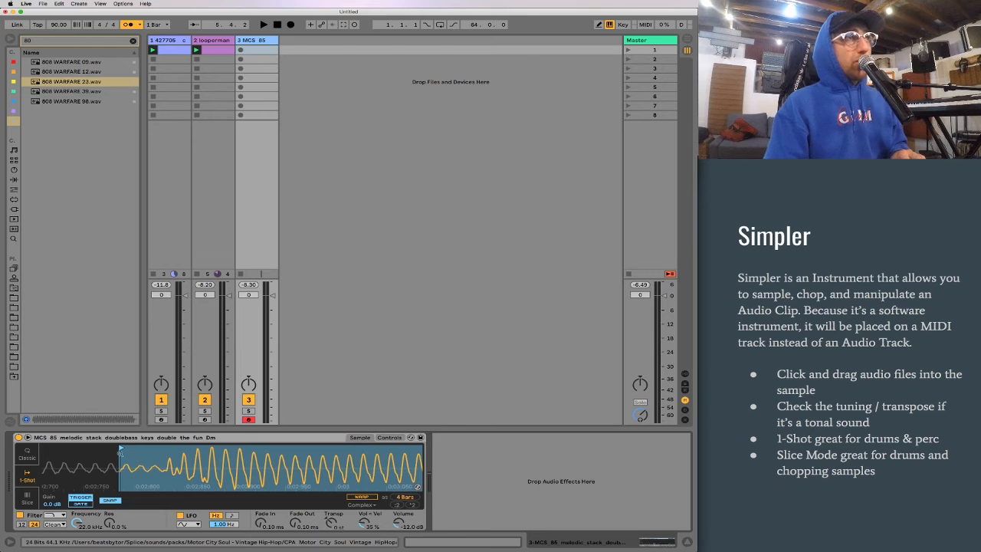
left_click_drag(120, 449, 167, 459)
scroll(168, 462, "up", 5)
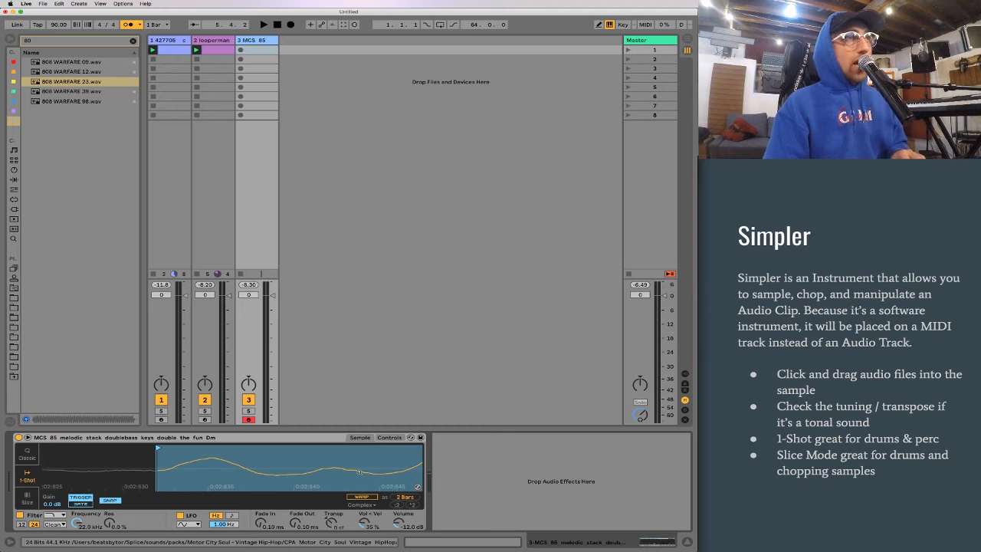
scroll(160, 463, "up", 5)
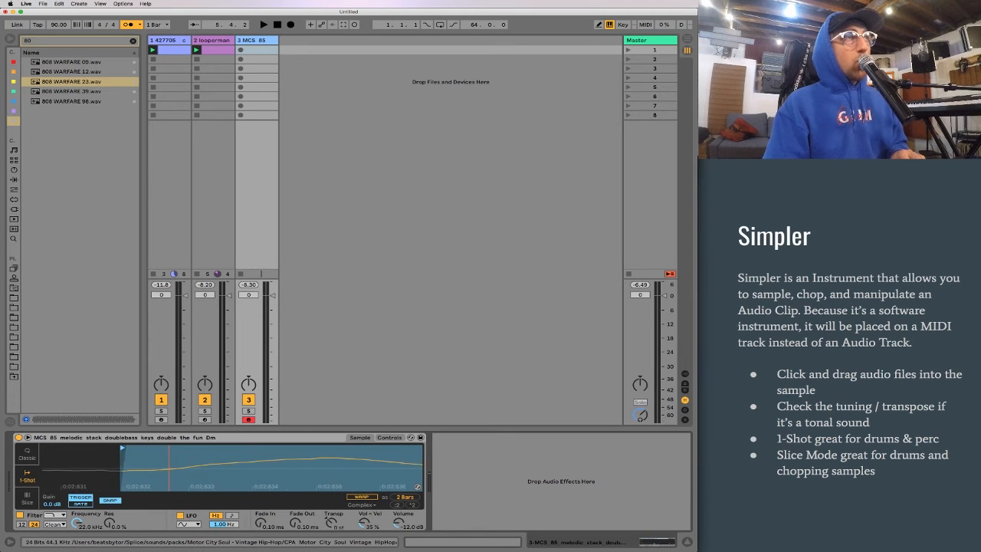
left_click_drag(103, 449, 180, 450)
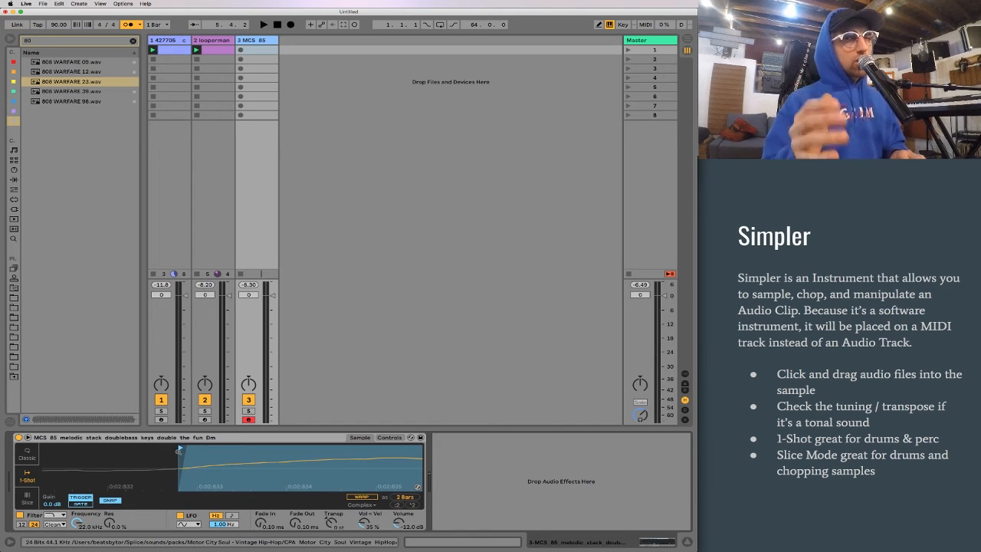
double_click(262, 454)
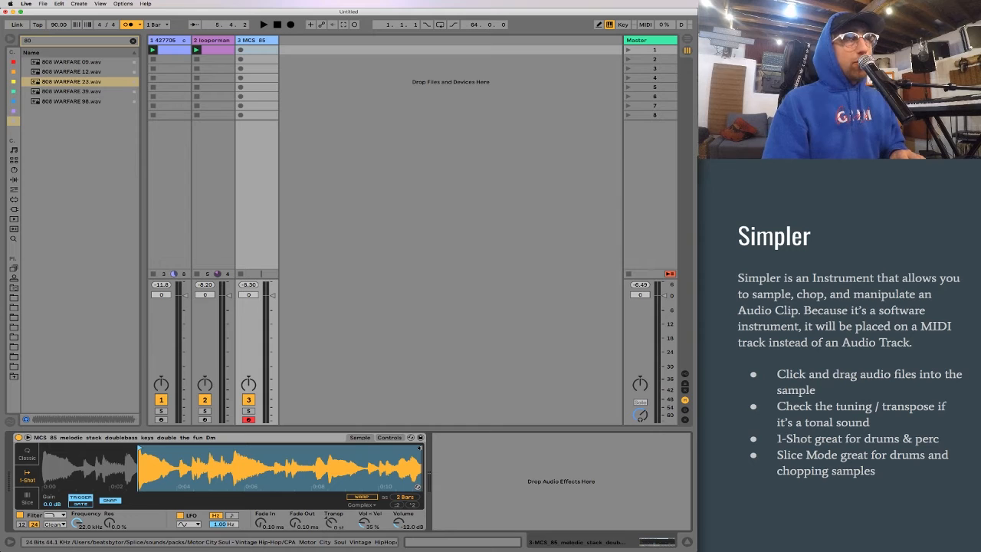
Trim the sample's end to leave a 1 Beat region, auditioning the cut, and set Fade Out to 216 ms
left_click_drag(421, 448, 177, 461)
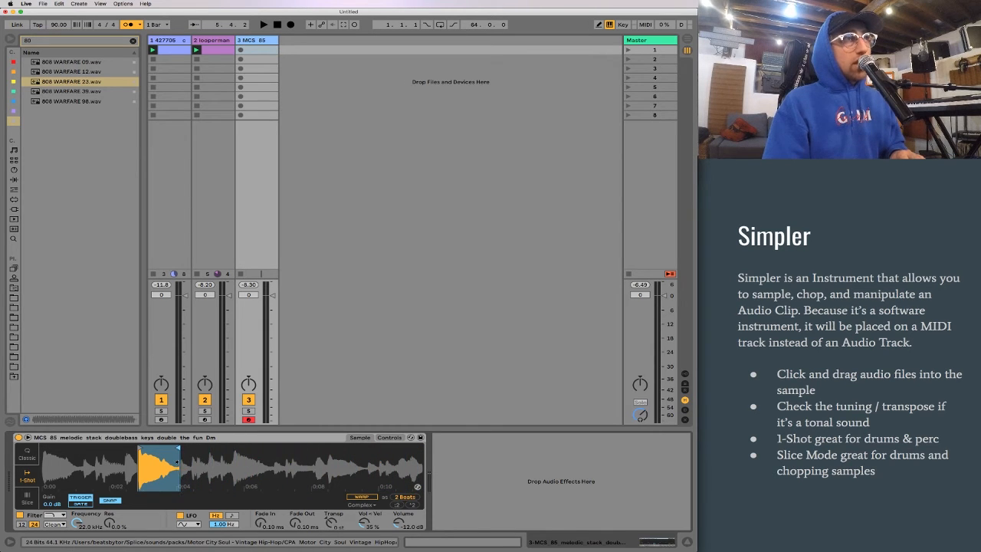
key("a")
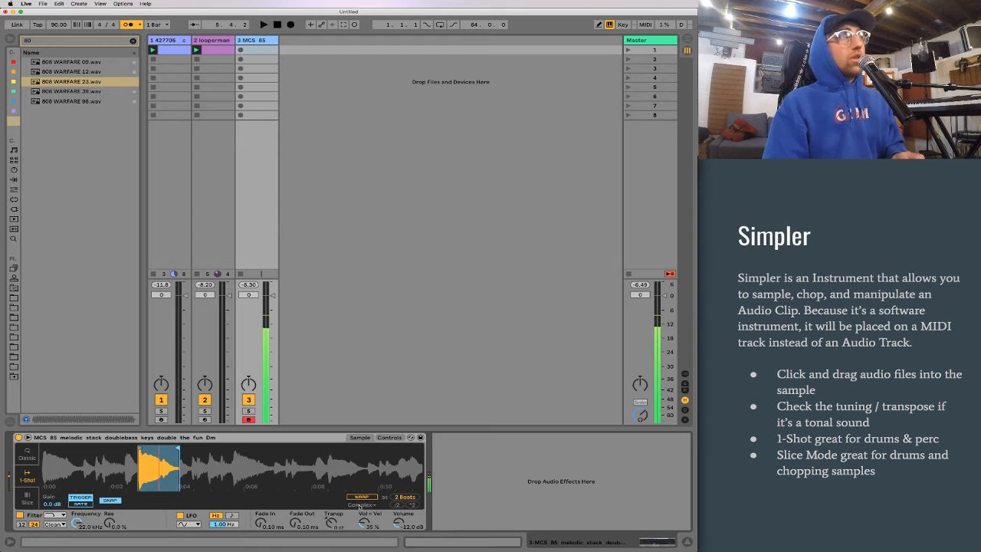
left_click_drag(156, 469, 204, 511)
left_click_drag(206, 466, 207, 460)
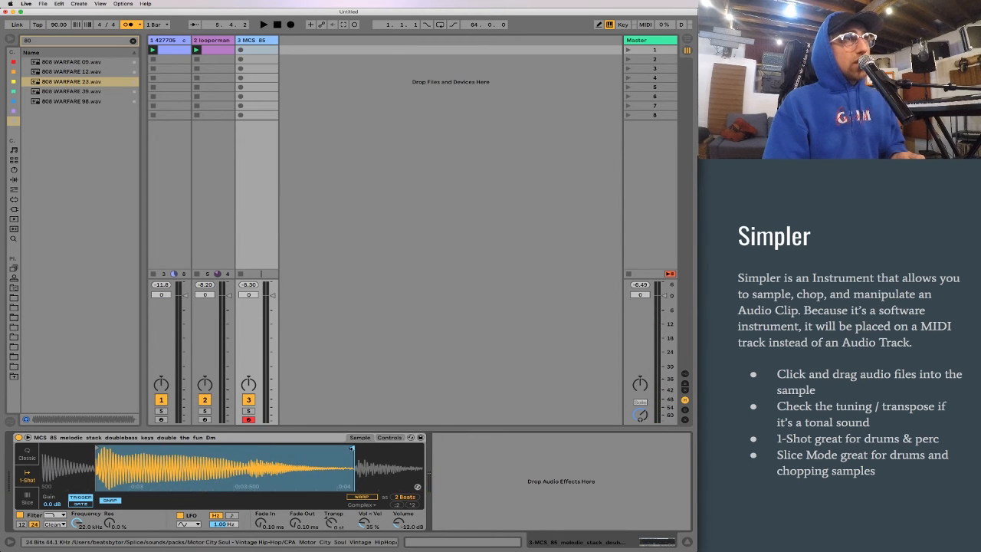
left_click_drag(352, 449, 249, 453)
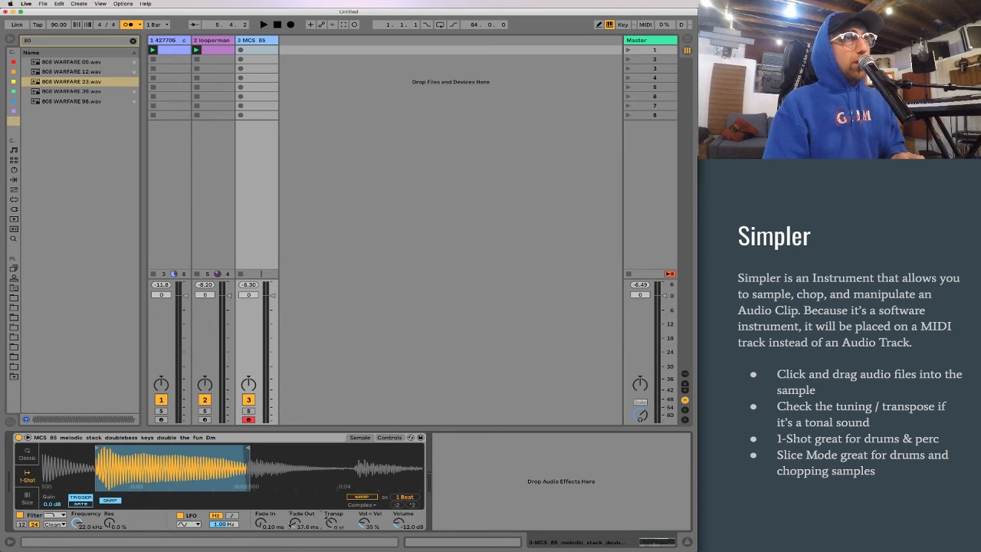
left_click_drag(294, 523, 295, 516)
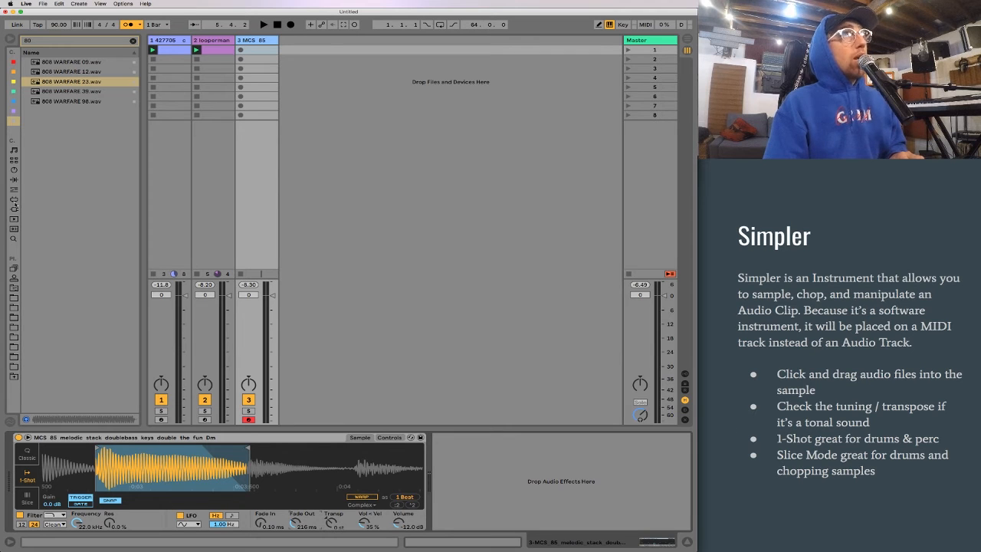
key("super+Tab")
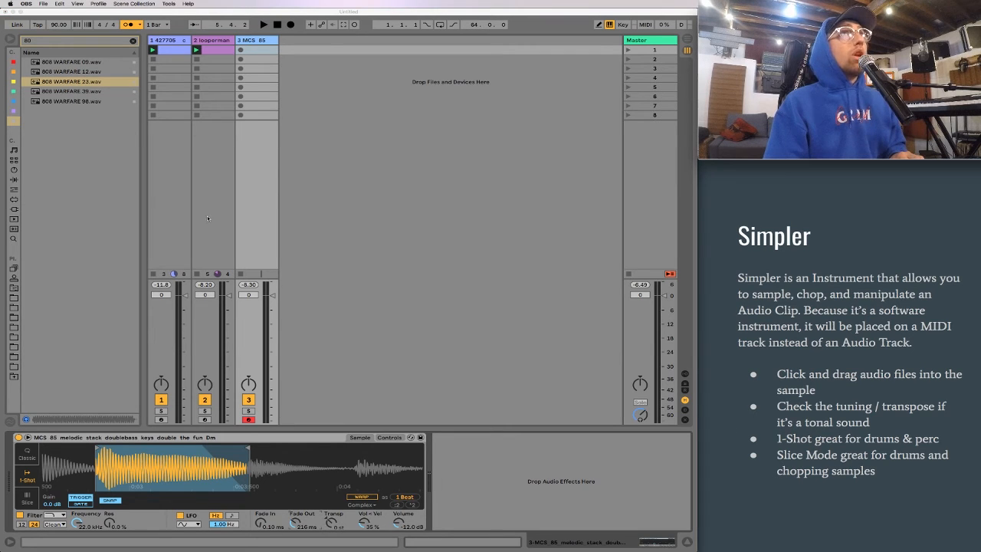
Switch back to Ableton Live and add the Tuner audio effect after Simpler on the melodic sample track
key("super+Tab")
left_click(13, 190)
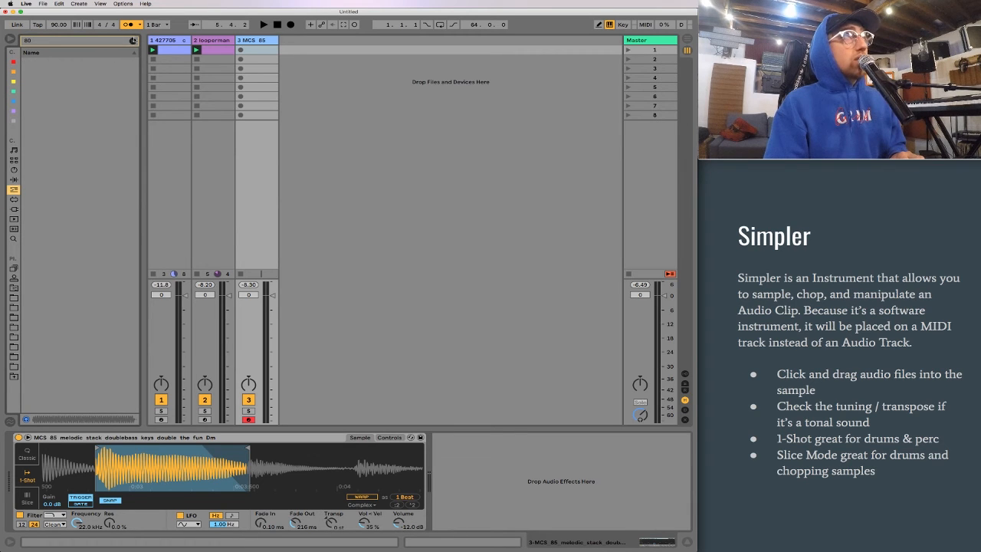
left_click(132, 40)
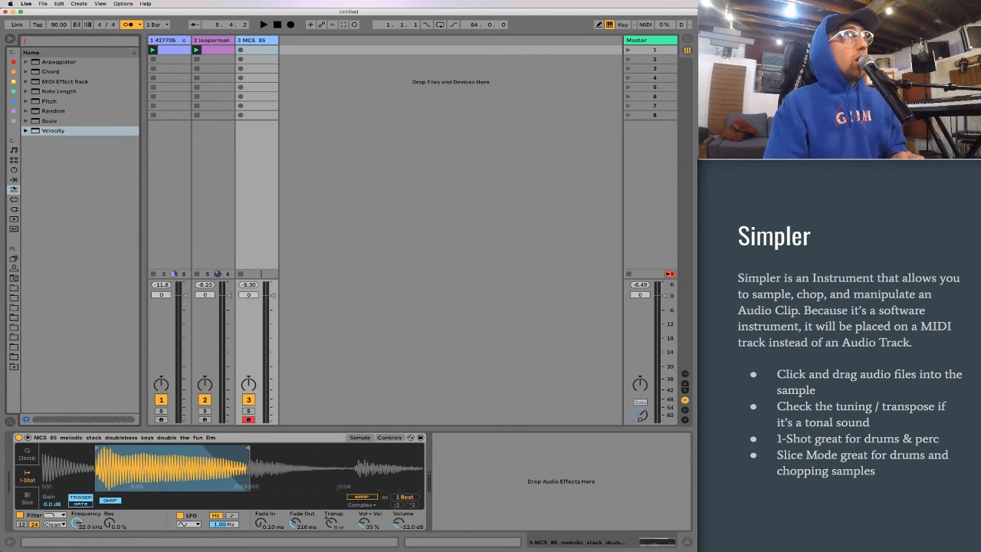
left_click(13, 180)
double_click(50, 378)
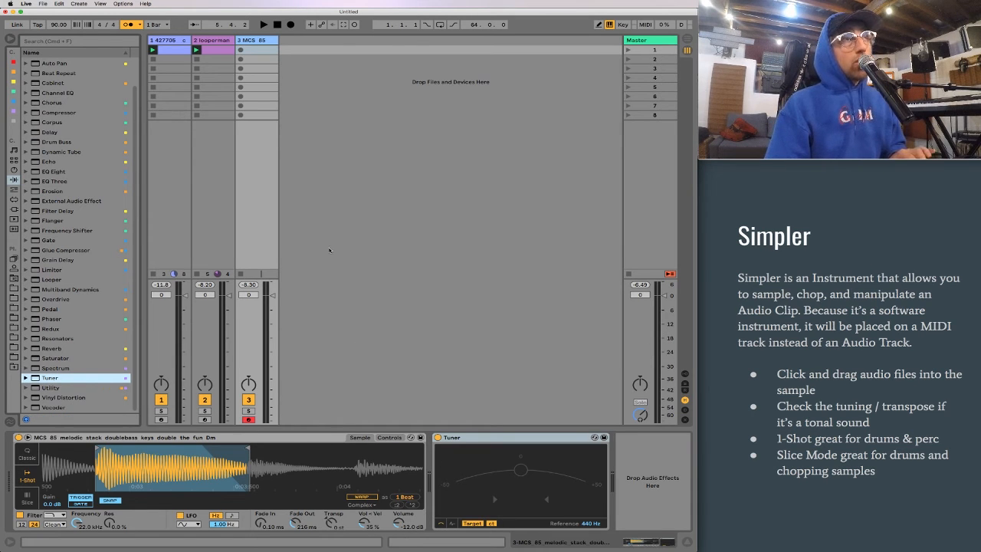
Transpose the melodic sample to -2 st in Simpler, auditioning the note through the Tuner
key("a")
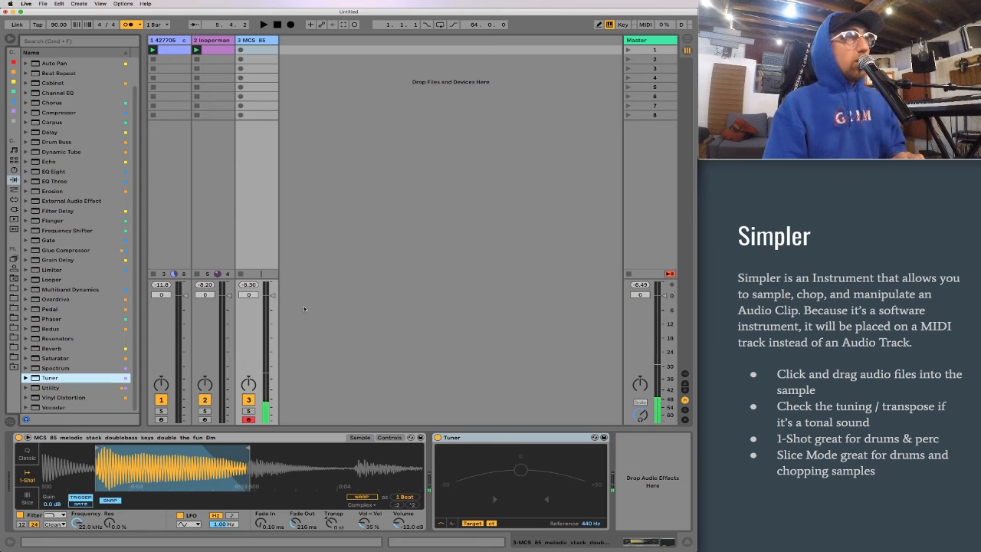
left_click(328, 524)
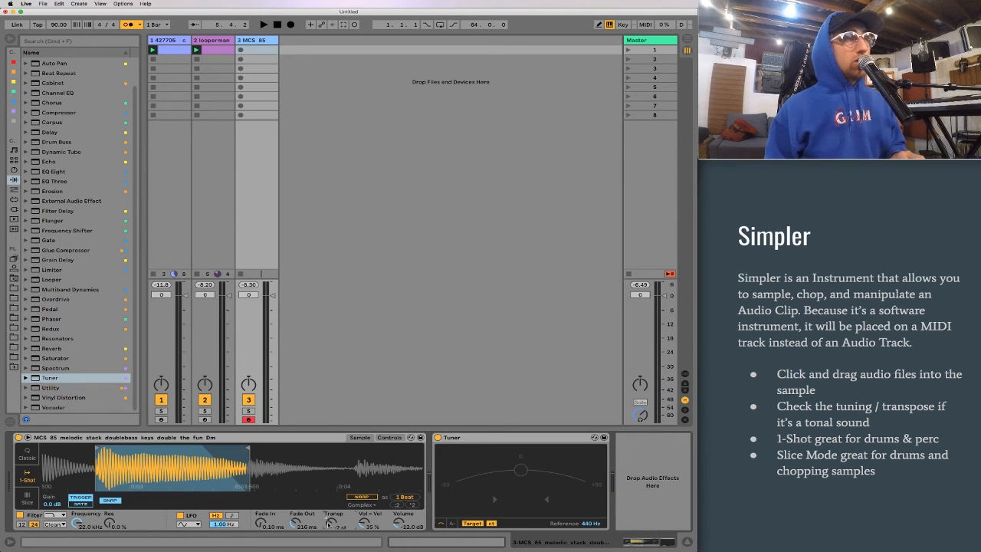
key("a")
key("a")
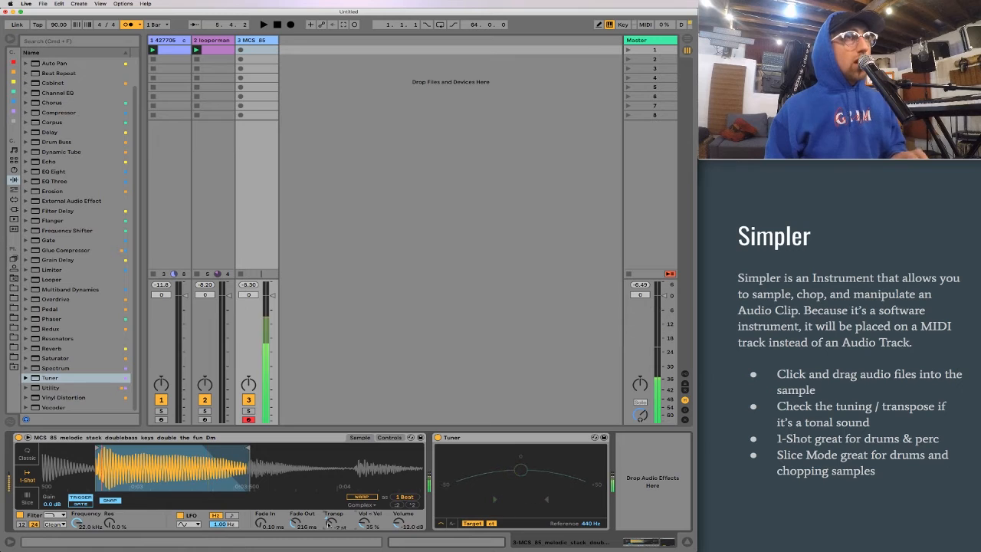
key("a")
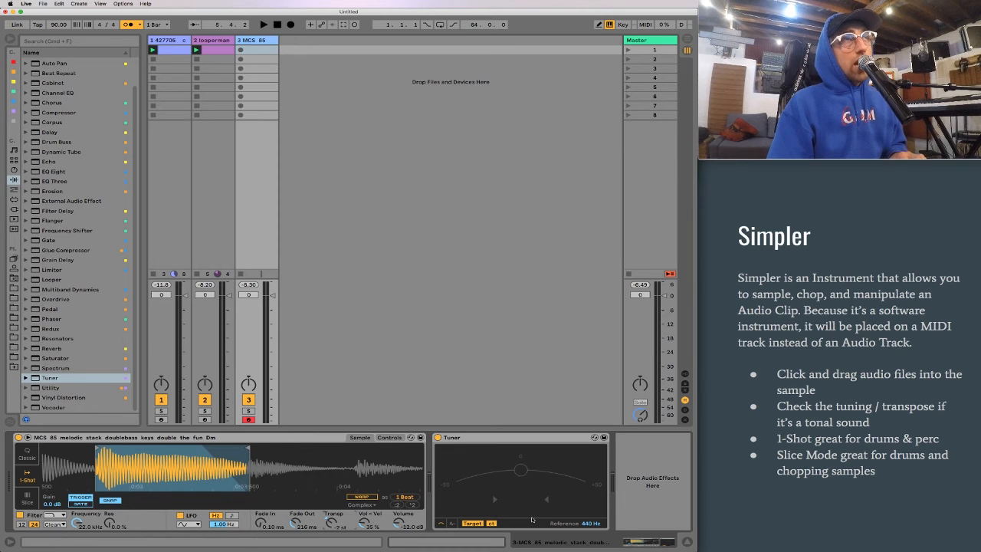
key("a")
key("a")
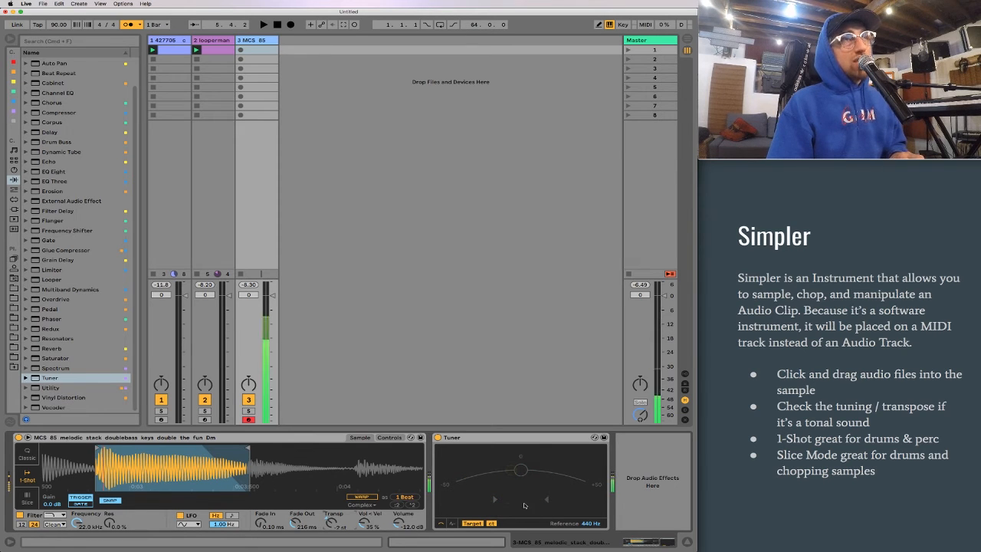
Set Simpler's Detune to +6 ct and check the note's pitch against the Tuner
left_click(395, 438)
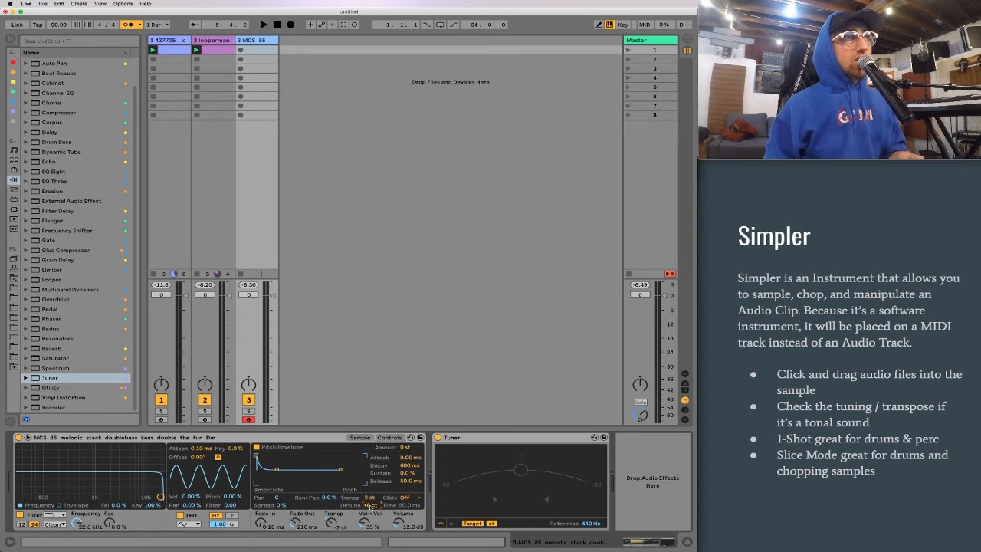
key("a")
key("a")
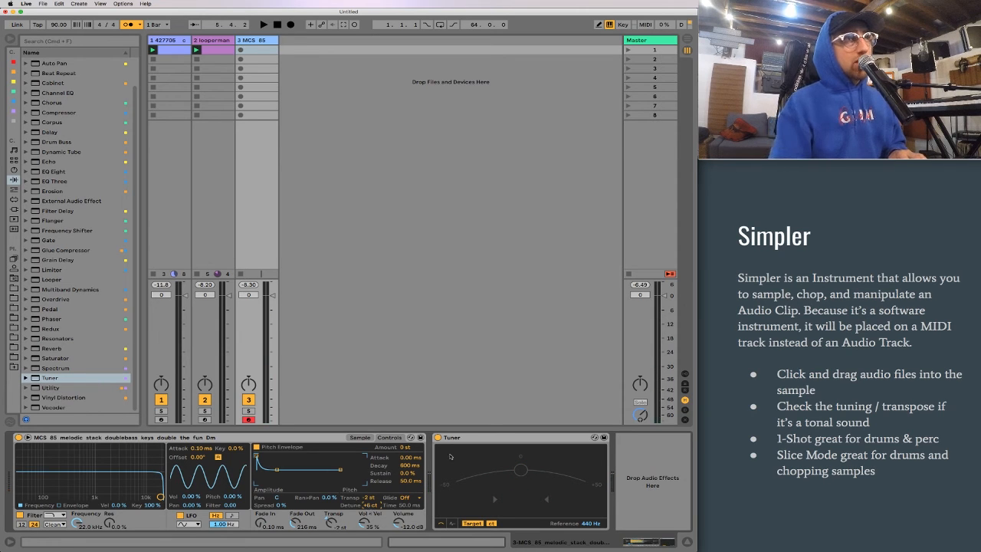
key("a")
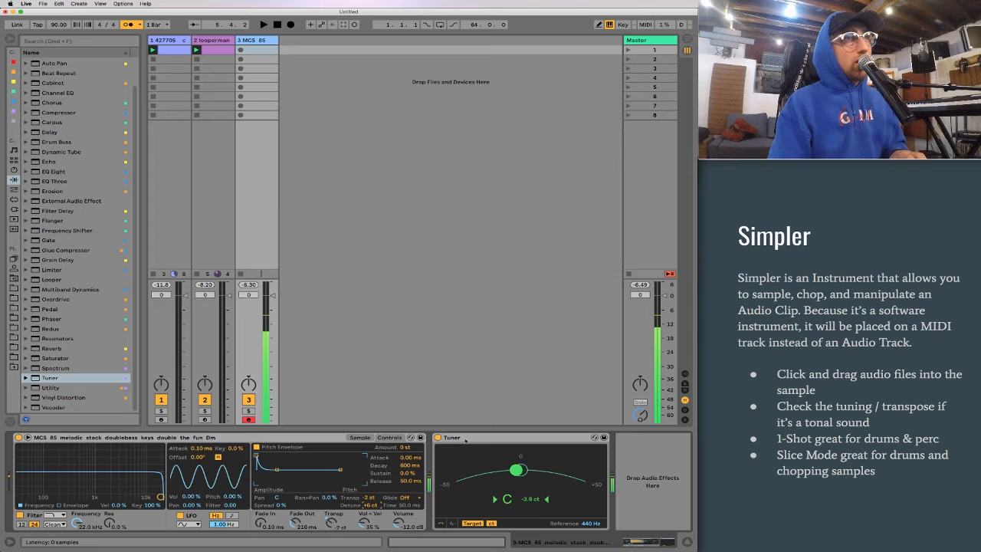
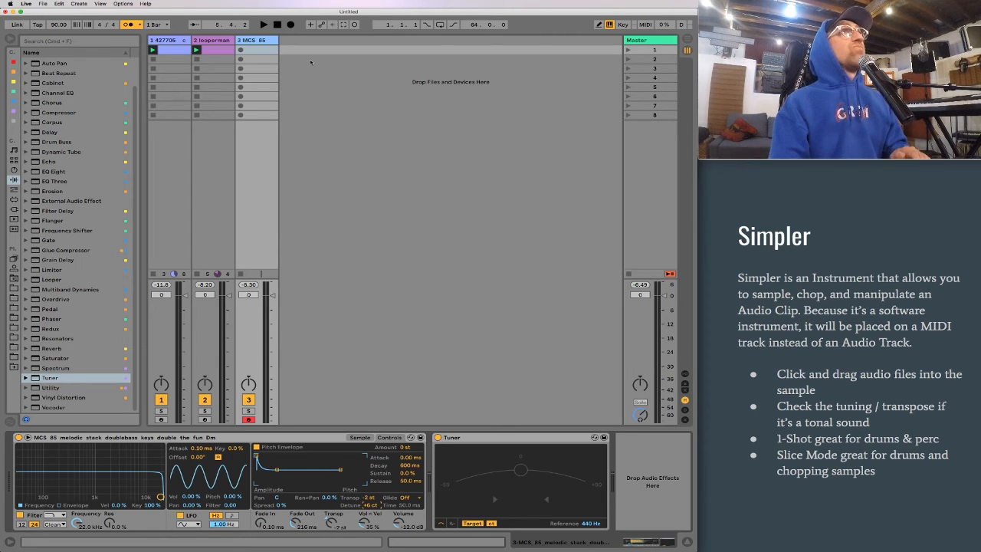
Play the two existing clips and audition the tuned melodic note over them
key("space")
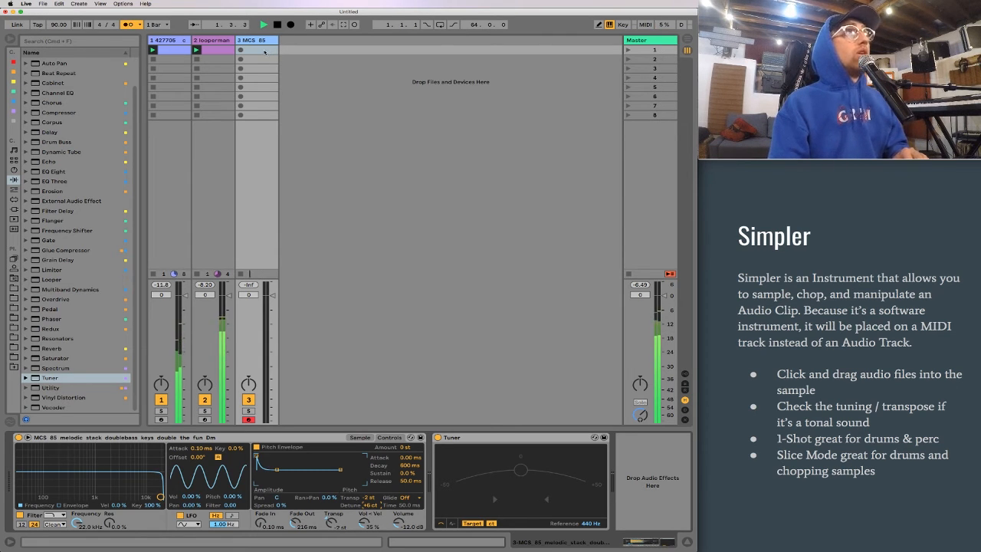
key("a")
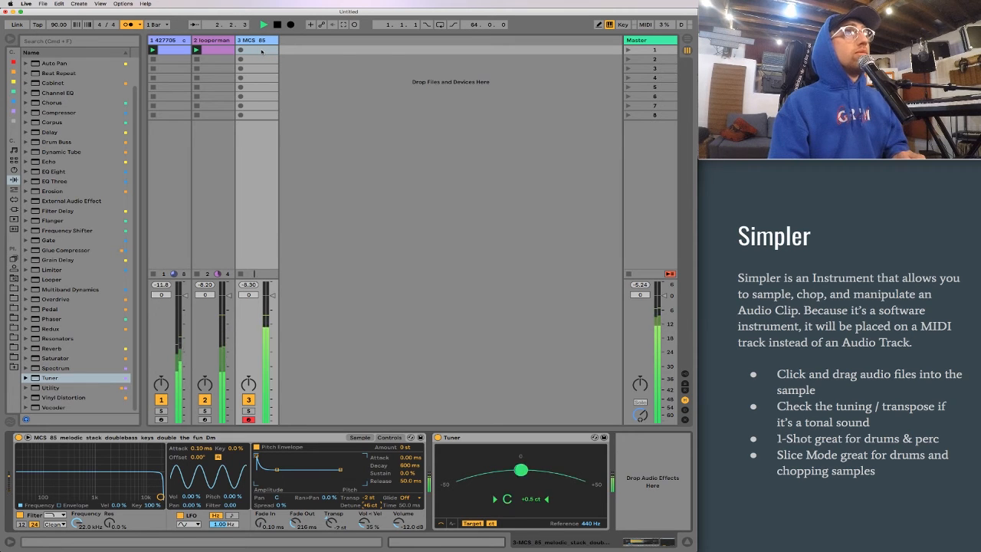
key("space")
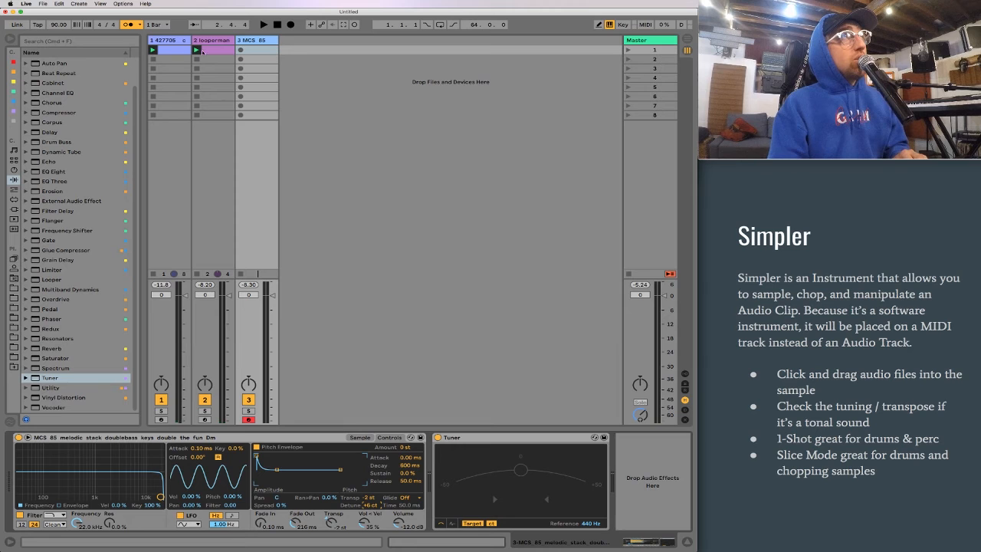
Create a MIDI clip in the melodic track's first slot and copy the looperman clip's four C1 notes into it
double_click(260, 51)
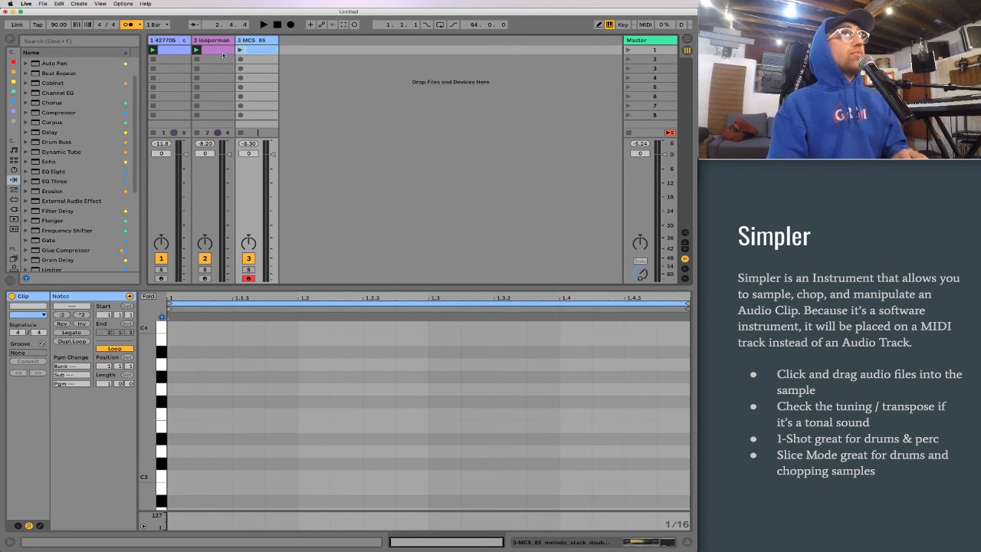
left_click(223, 50)
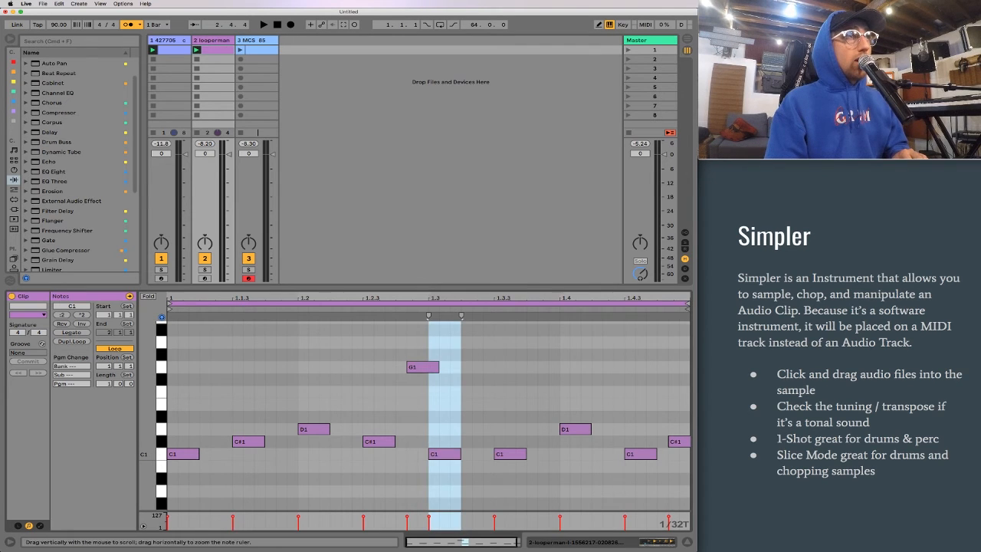
left_click(161, 454)
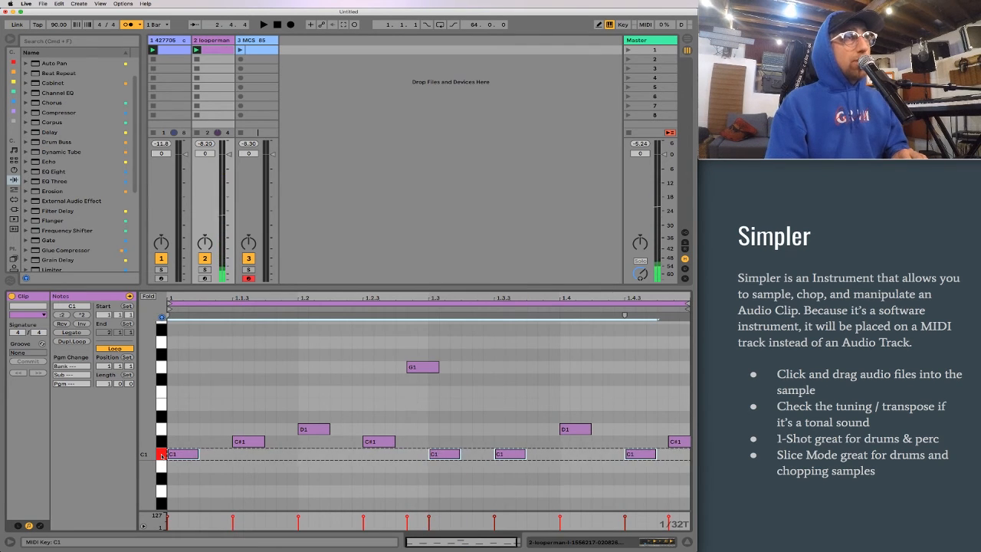
left_click(641, 455)
left_click(510, 454)
left_click(445, 454)
left_click(173, 455)
left_click(158, 455)
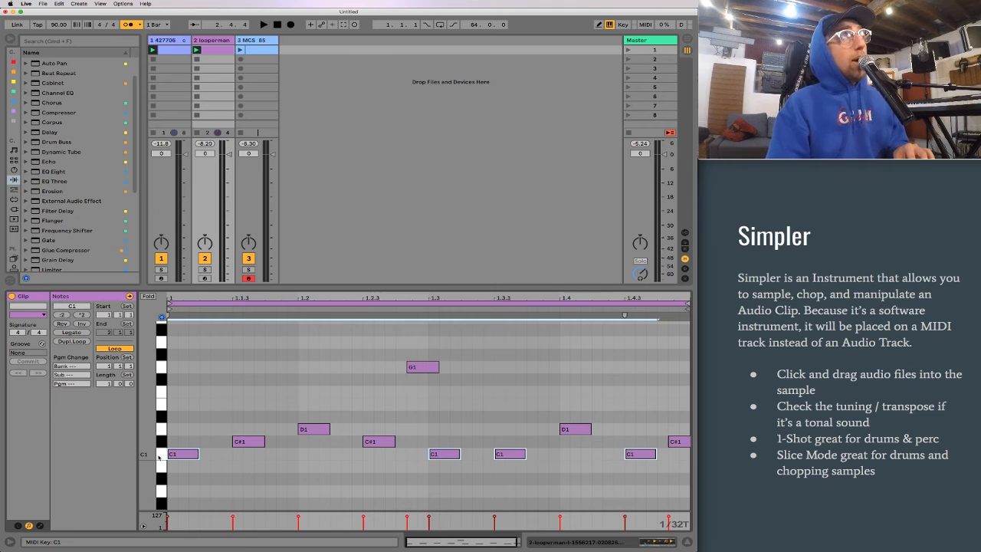
left_click(256, 50)
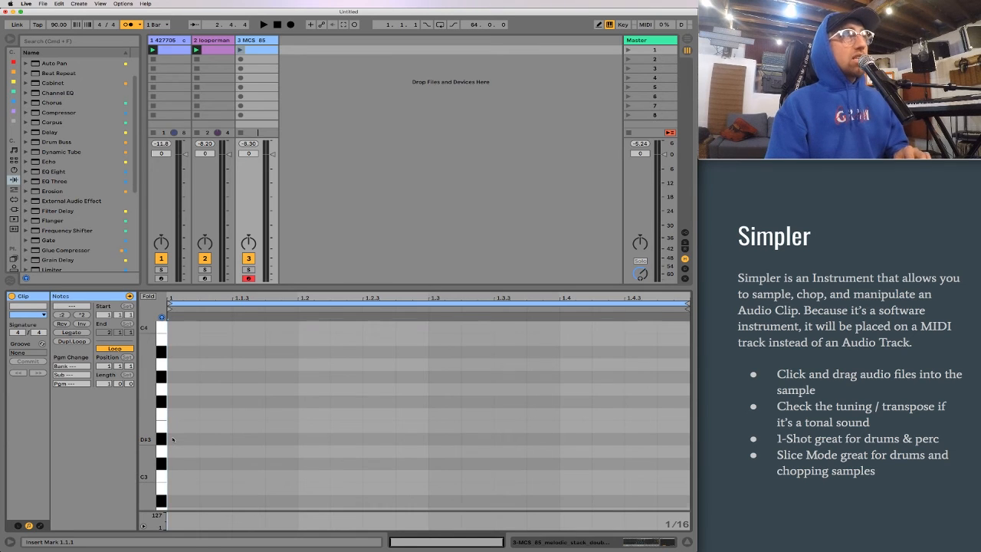
key("super+v")
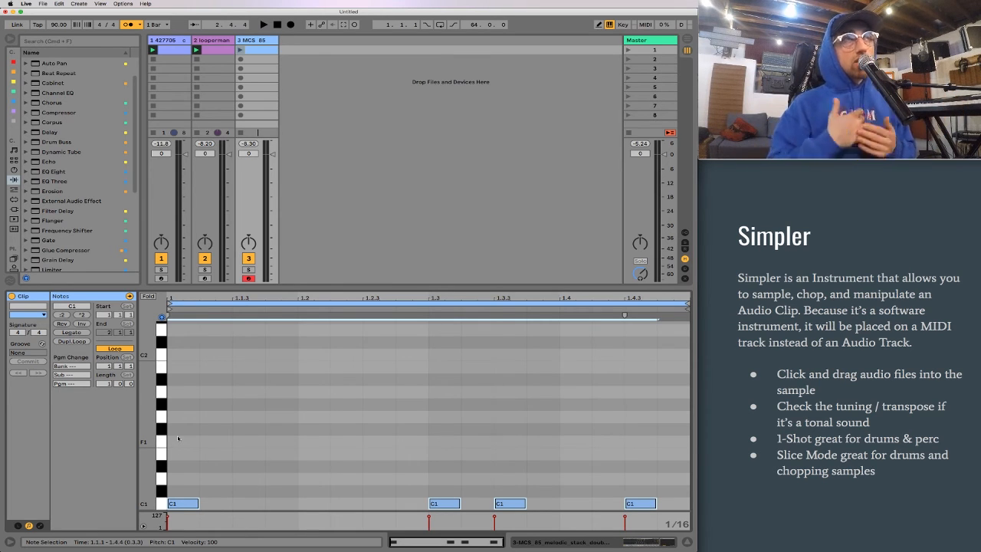
Launch the melodic track's new clip alongside the two other clips to hear the pasted C1 notes
key("space")
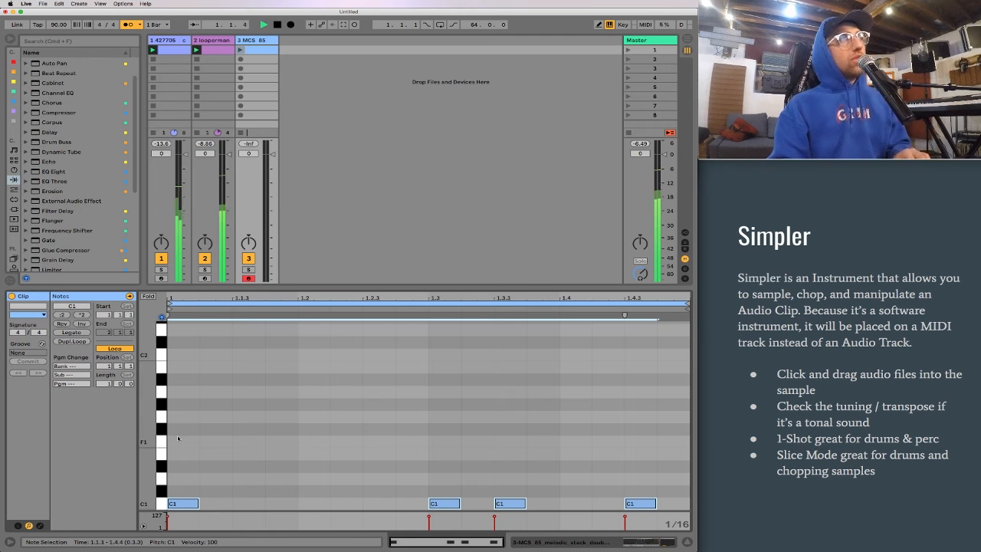
left_click(240, 50)
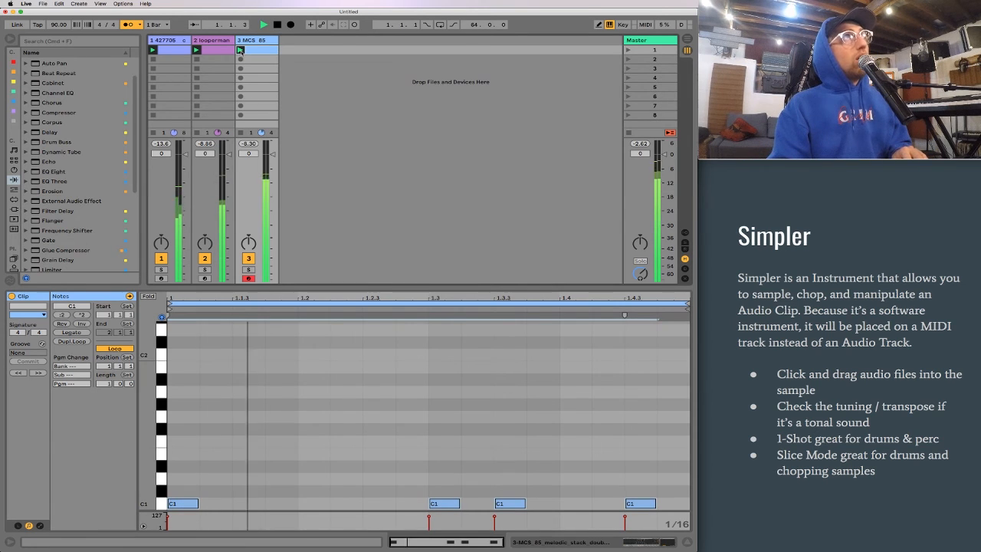
scroll(317, 429, "up", 1)
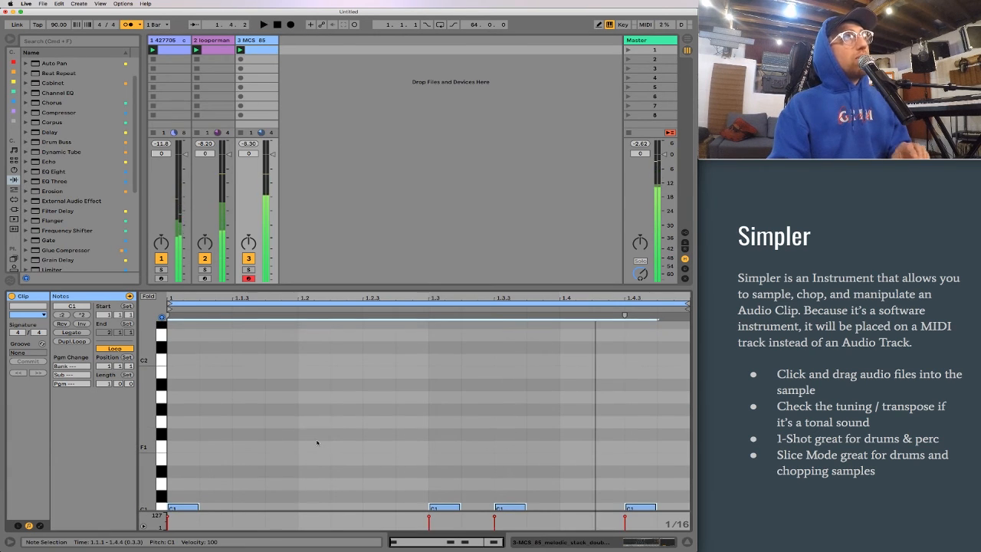
left_click(317, 442)
scroll(318, 442, "down", 2)
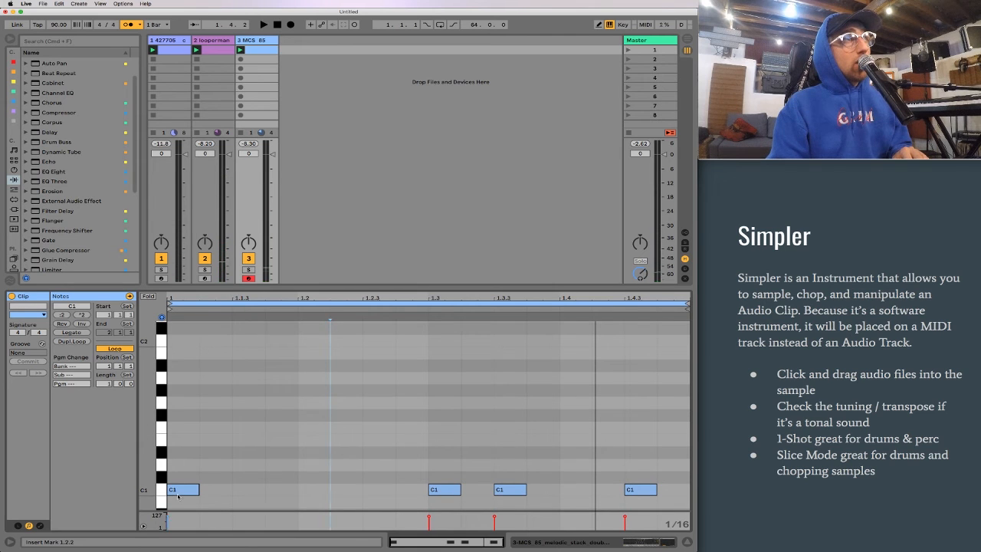
Select all the C1 notes in the melodic clip and try shifting them up a semitone and back down
key("super+a")
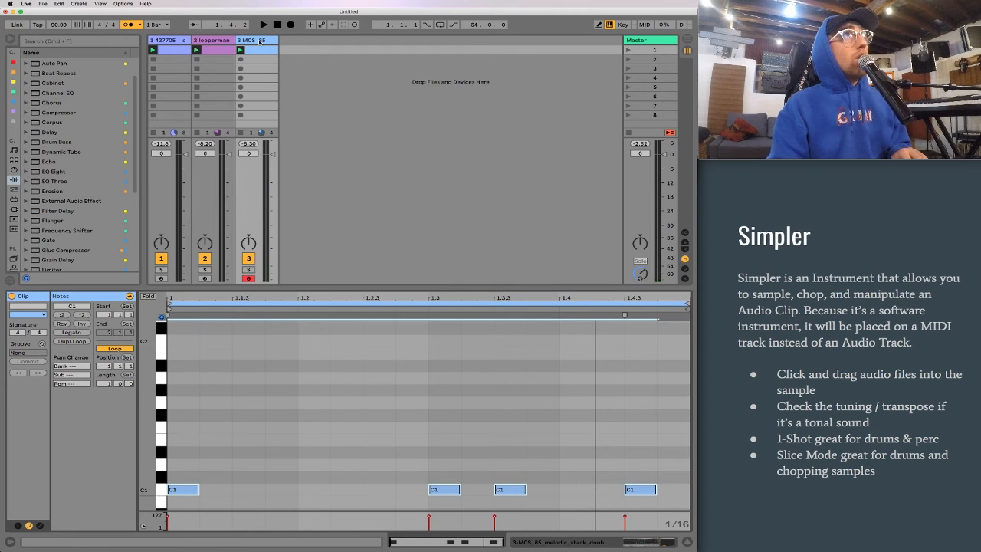
left_click(312, 482)
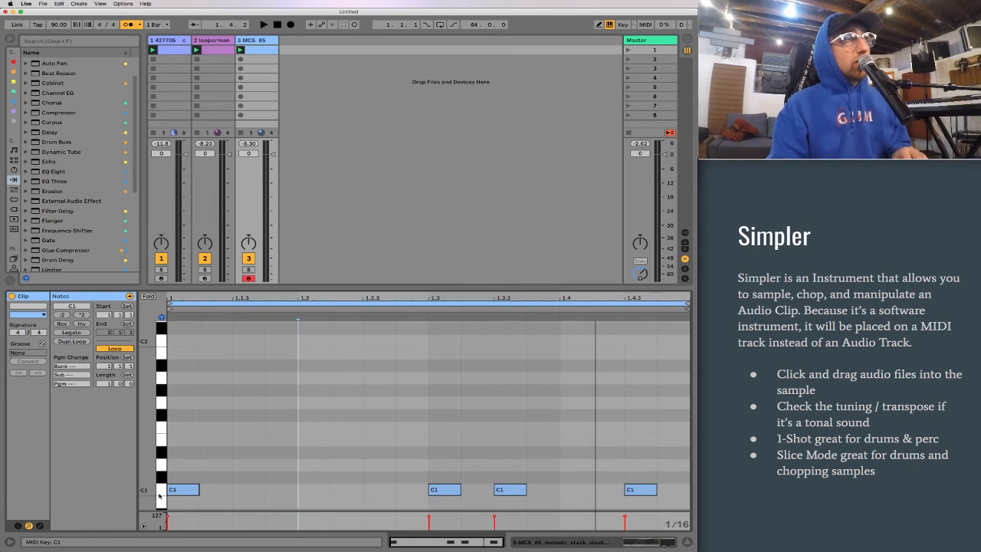
left_click(159, 496)
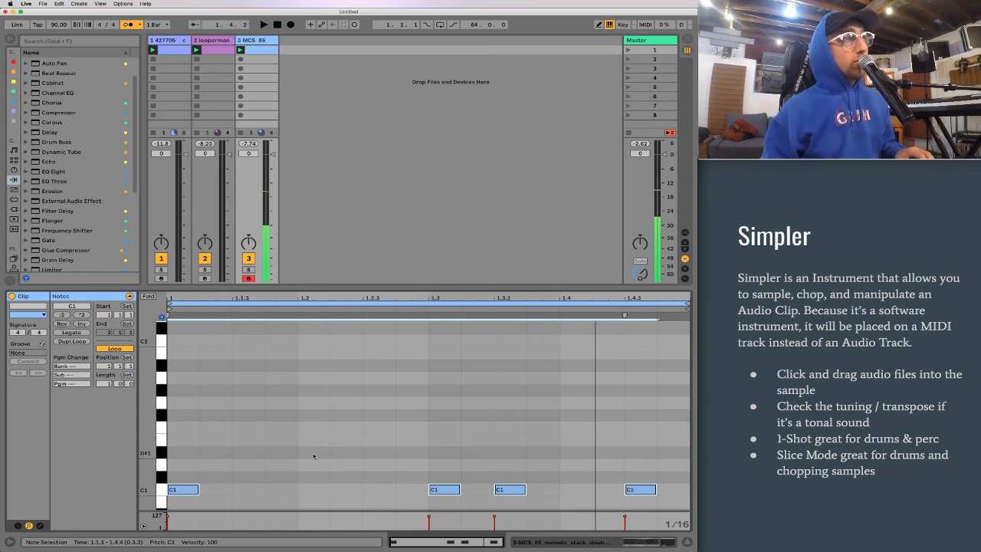
key("Up")
key("Down")
key("Up")
key("Down")
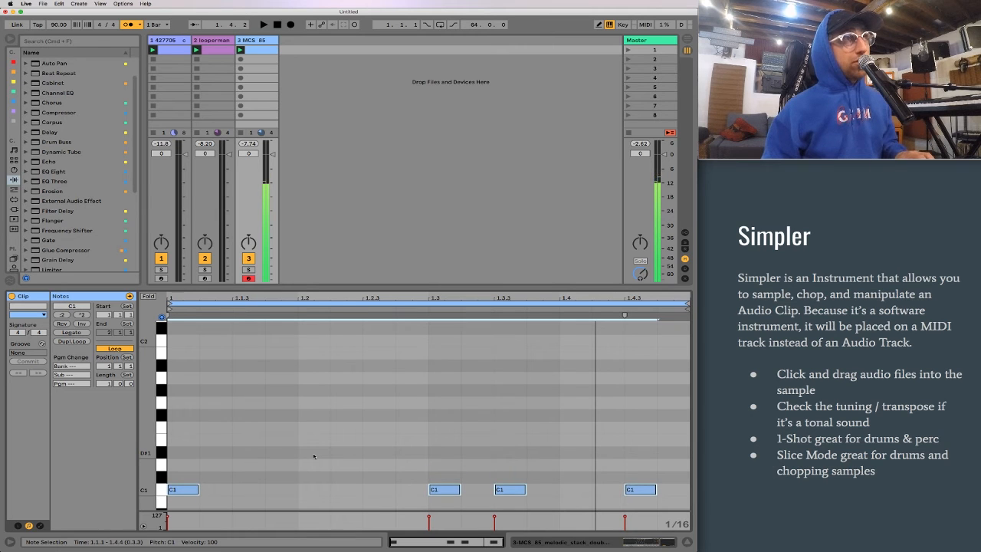
Transpose the selected notes up two octaves to C3, comparing octaves, and play all three clips together
key("shift+Up")
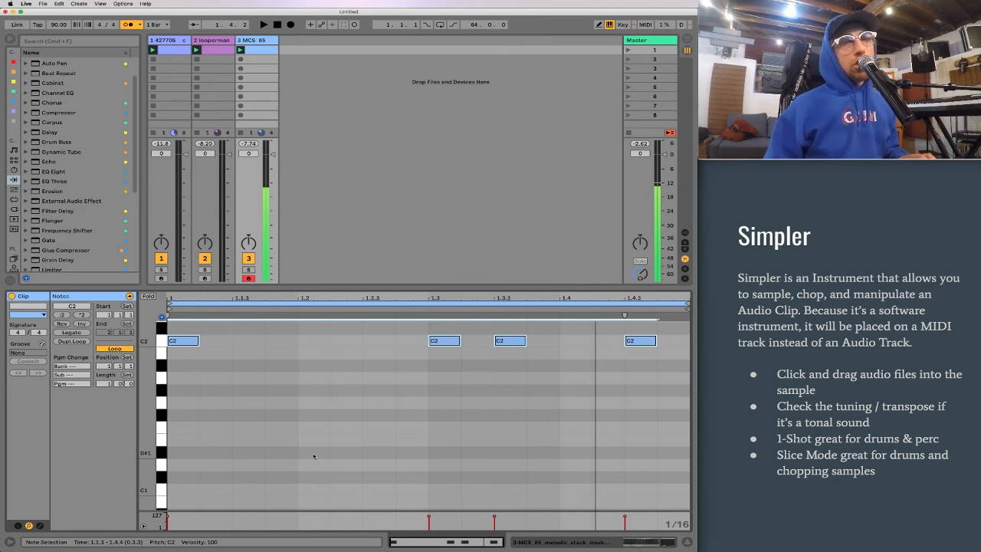
key("shift+Up")
key("shift+Down")
key("shift+Up")
key("shift+Down")
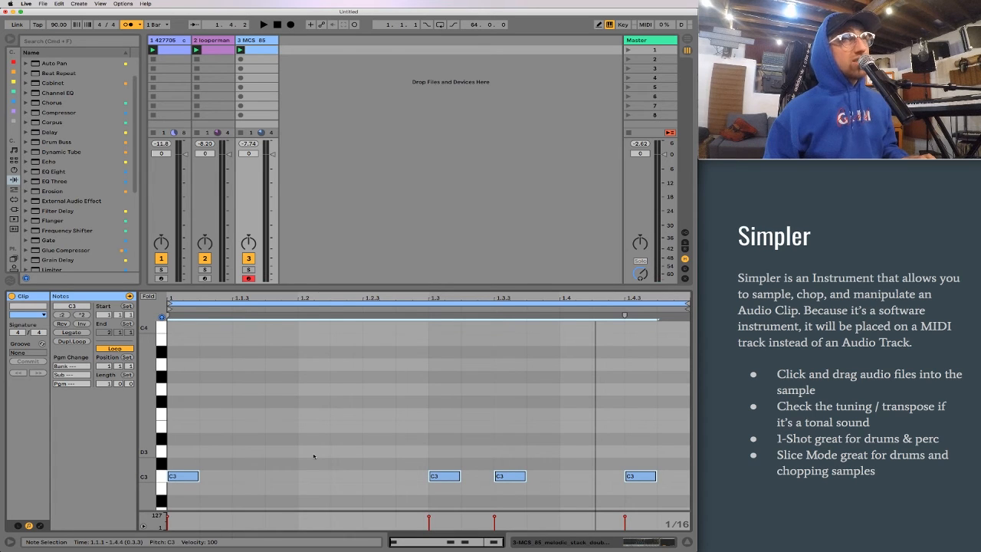
key("shift+Down")
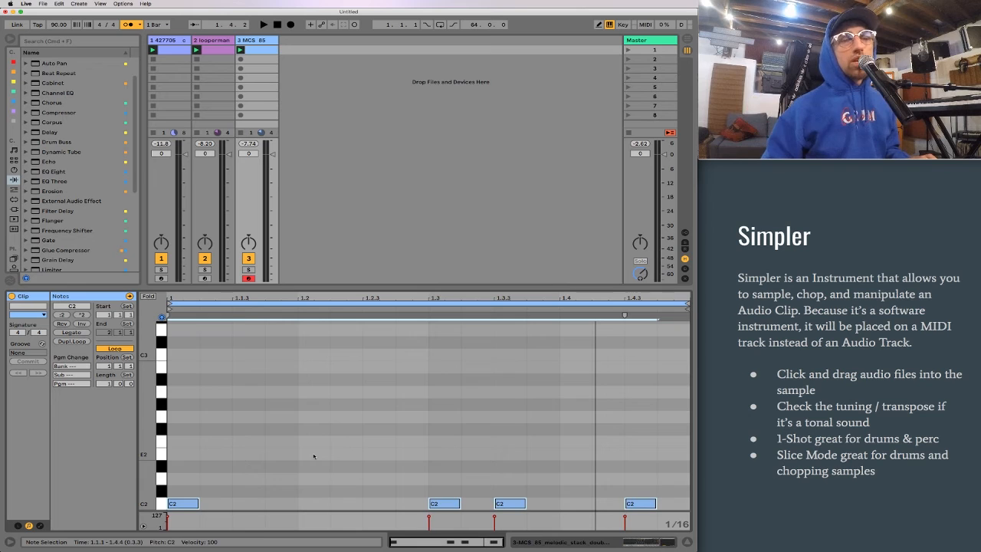
key("shift+Up")
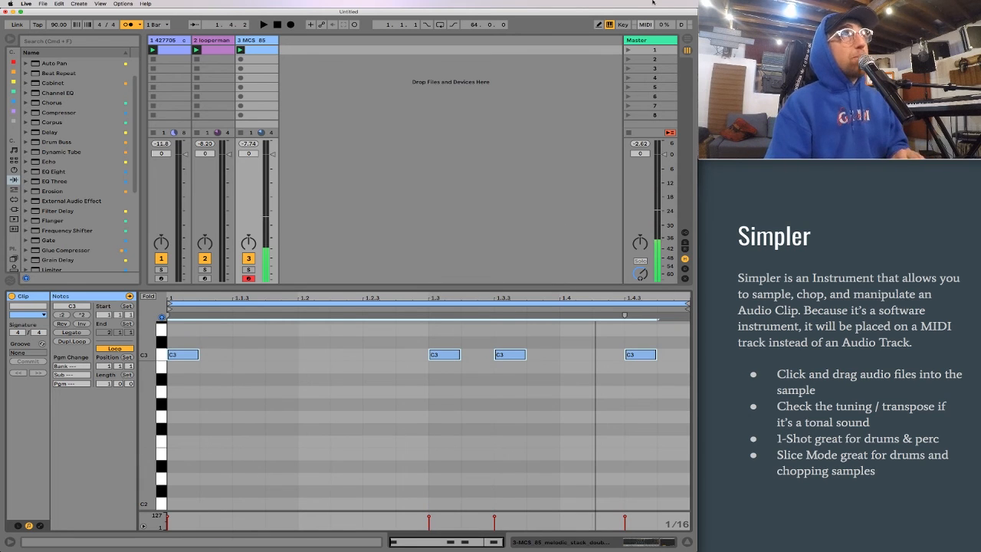
key("space")
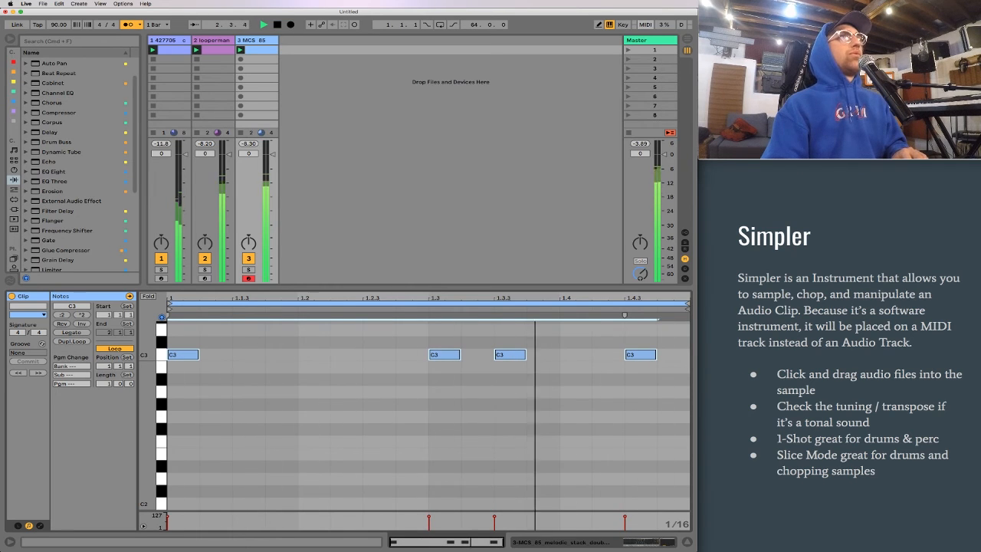
left_click(593, 433)
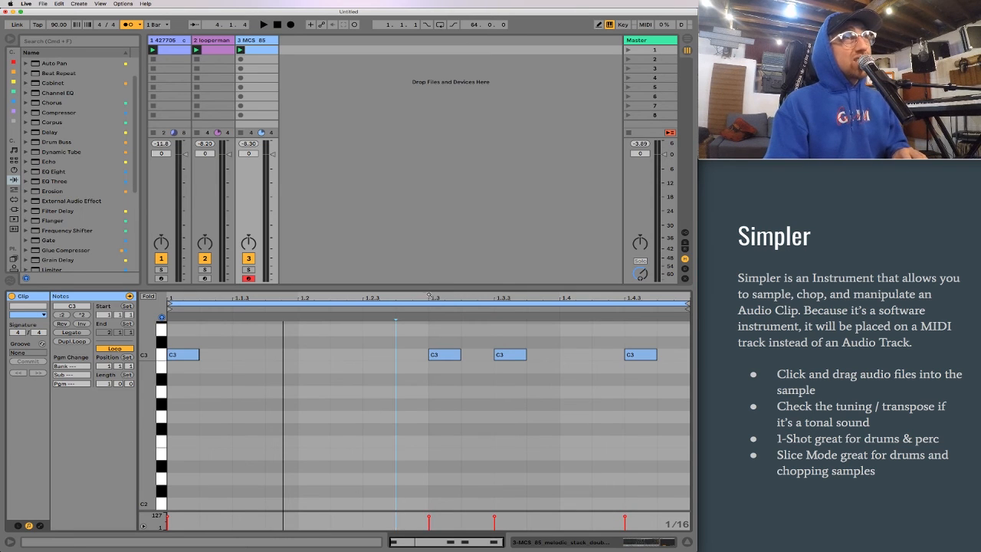
Duplicate the melodic clip's loop to two bars and select the first bar's and second bar's notes in turn
left_click(490, 429)
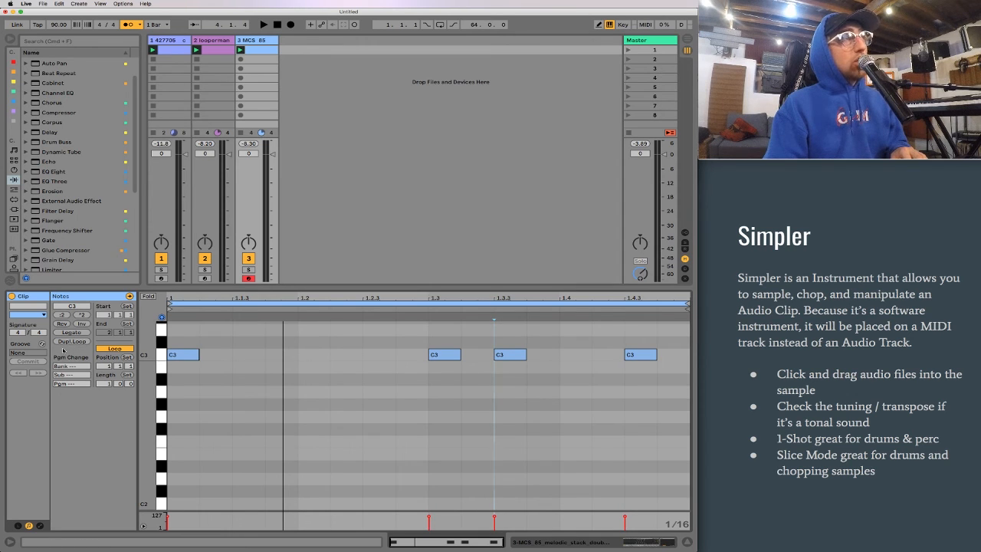
left_click(73, 342)
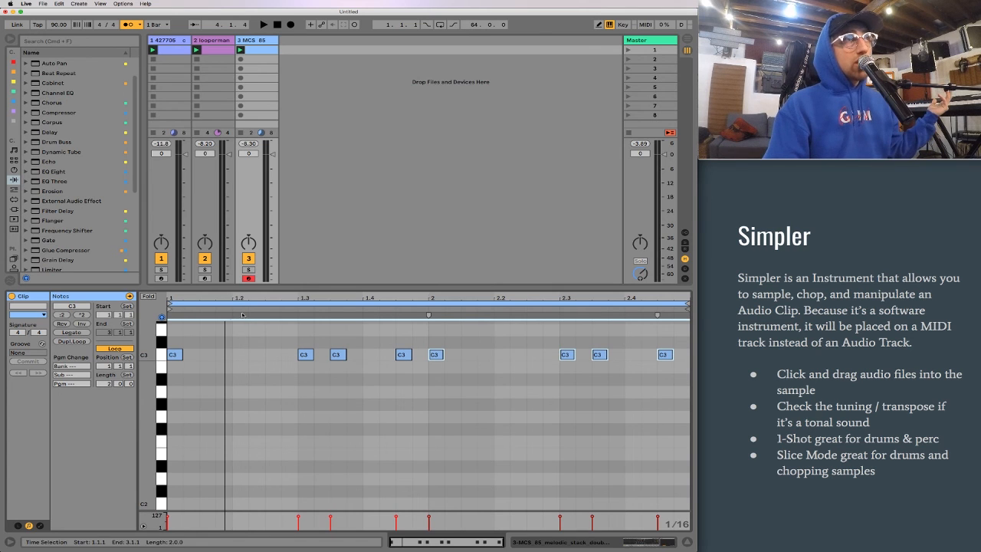
left_click_drag(417, 379, 167, 329)
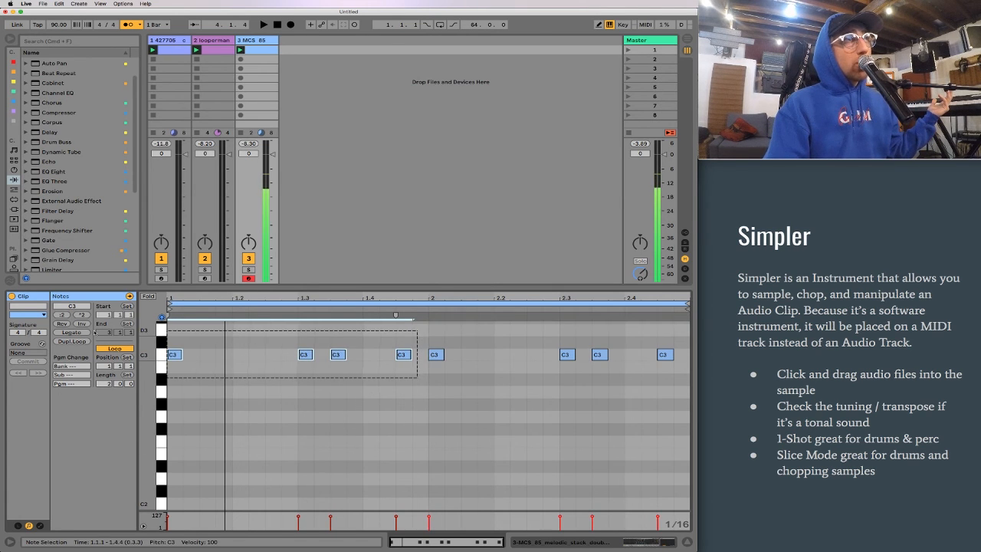
left_click_drag(434, 330, 682, 423)
left_click(674, 424)
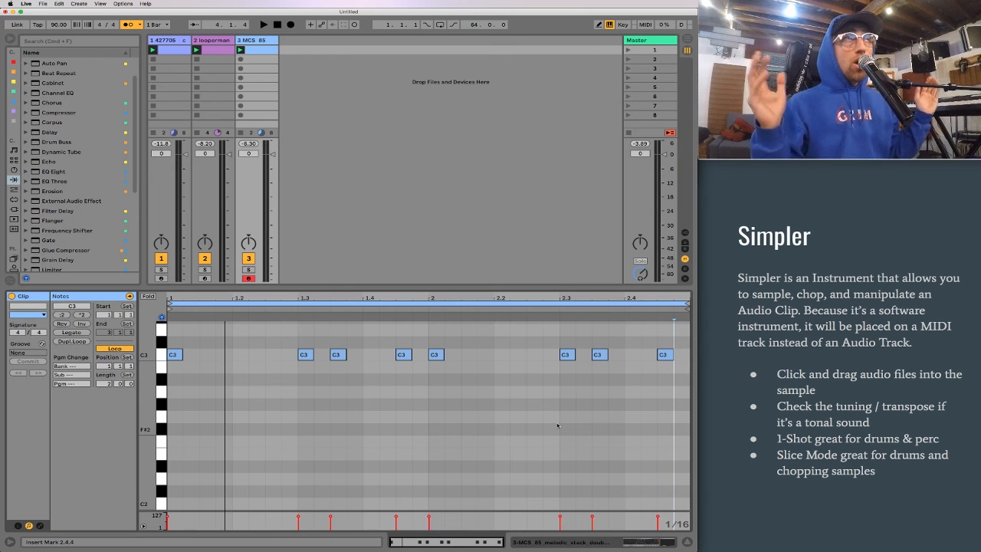
Raise the melodic clip's last note to G3, lower the two notes around beat 1.3 to A2, and play the clips
left_click(669, 356)
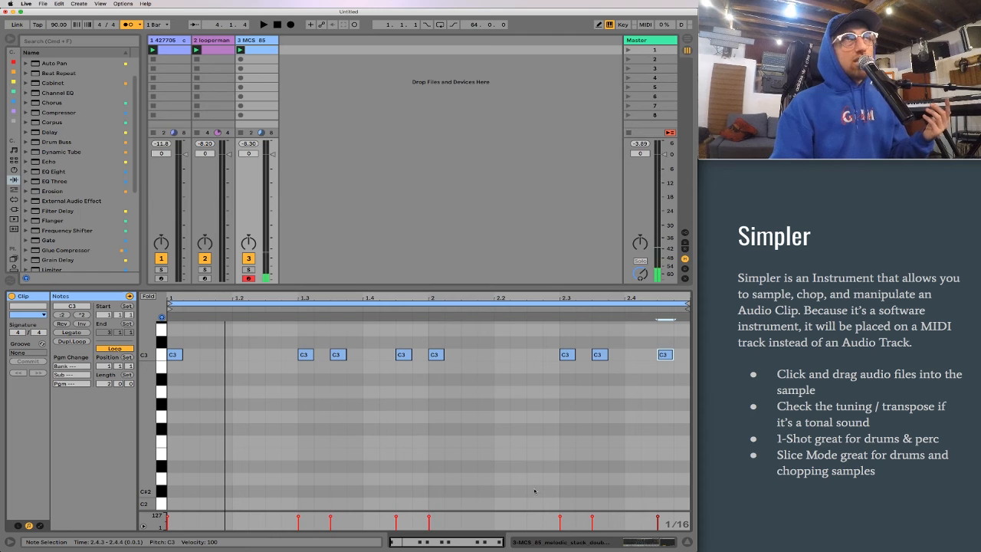
scroll(621, 396, "up", 2)
scroll(624, 399, "up", 2)
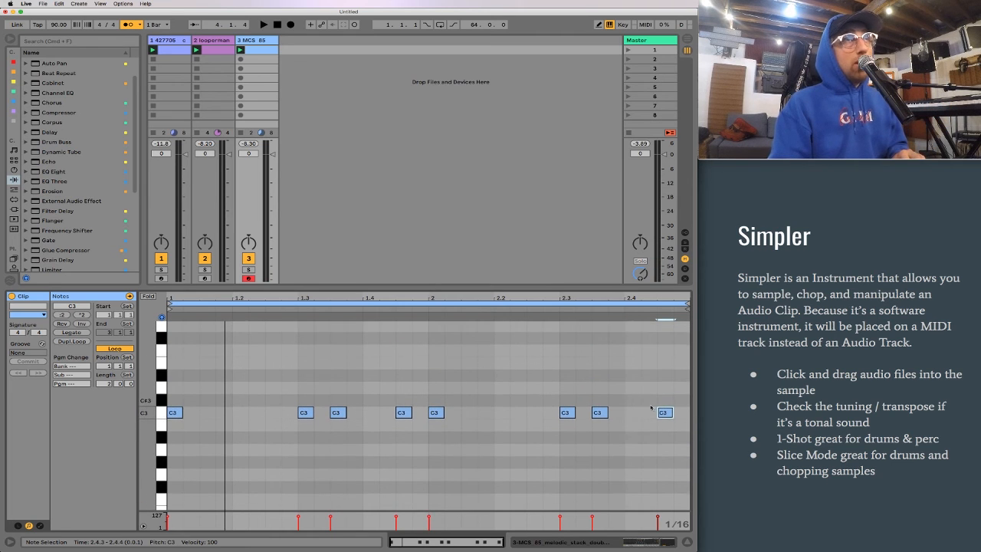
left_click_drag(666, 414, 666, 330)
left_click(485, 472)
mouse_move(291, 393)
left_mouse_down()
mouse_move(347, 427)
mouse_move(341, 450)
left_mouse_up()
key("space")
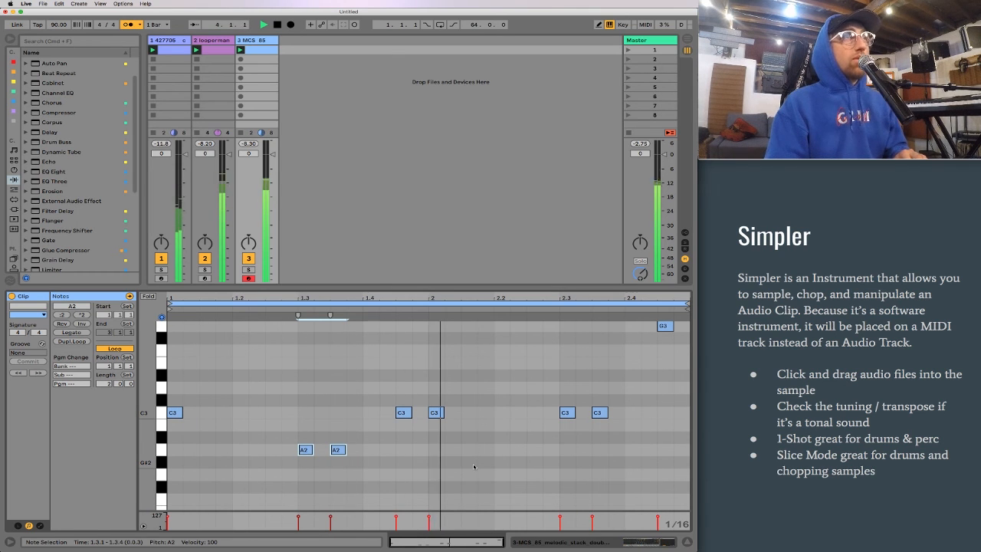
Move the first bar's last note up to G3 and the second bar's last note to C4, and play the clips
key("space")
left_click(402, 412)
left_click_drag(404, 415, 406, 332)
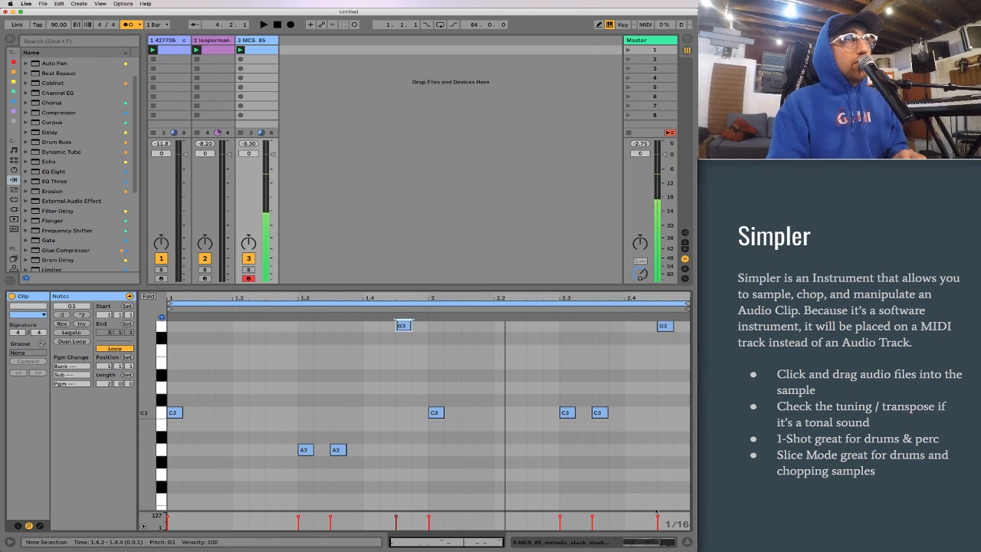
scroll(406, 333, "up", 3)
left_click_drag(670, 367, 663, 327)
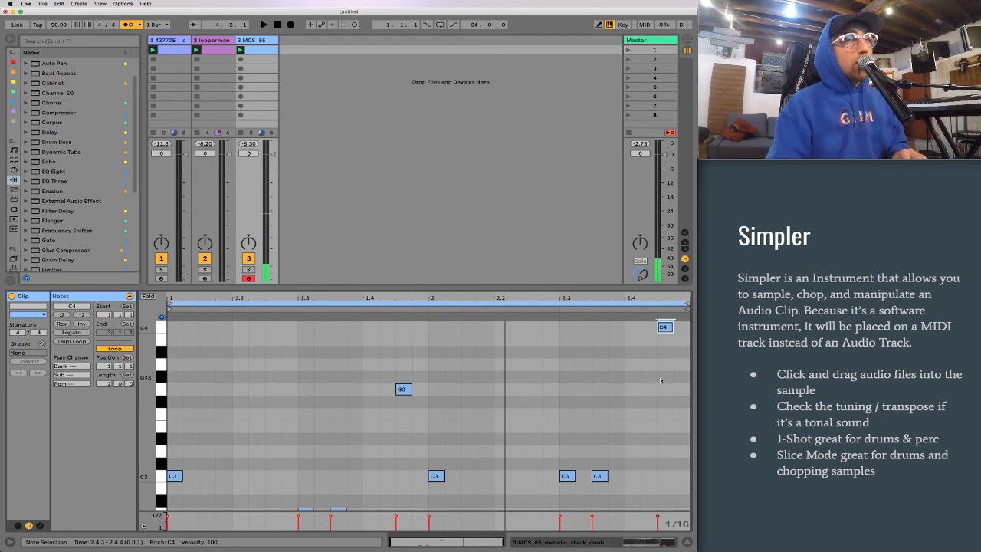
key("space")
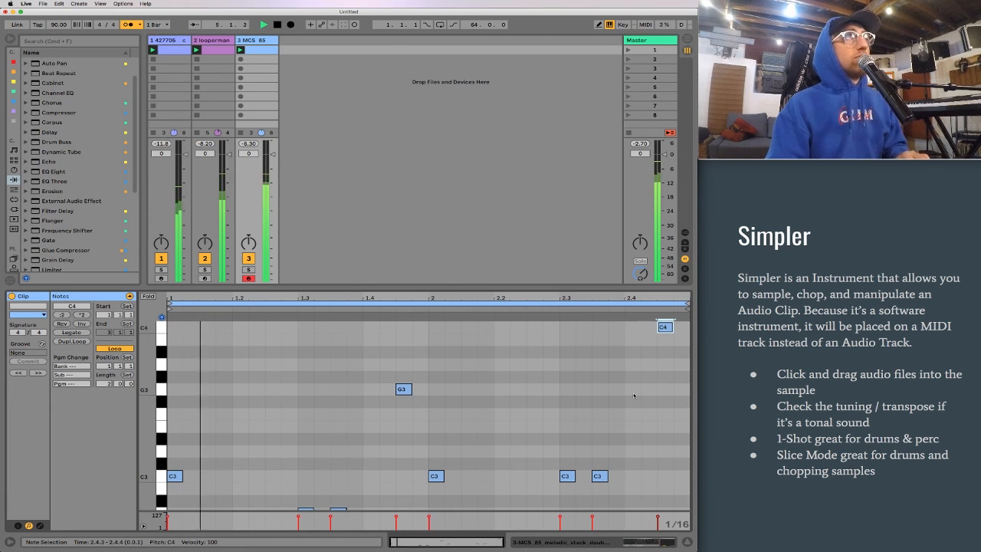
Lower the velocity of the clip's last C4 note to 56 and listen to all three clips together
left_click(663, 327)
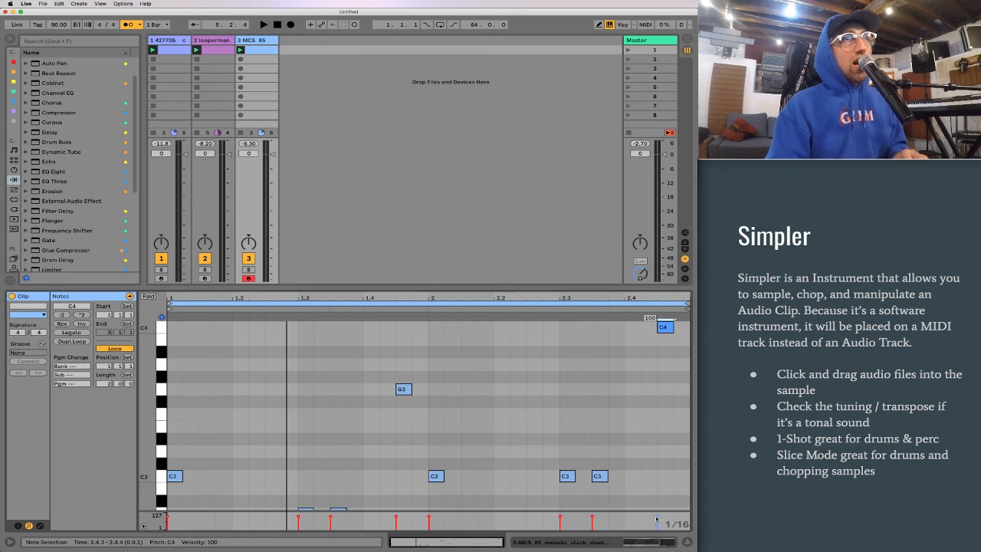
left_click_drag(657, 520, 657, 523)
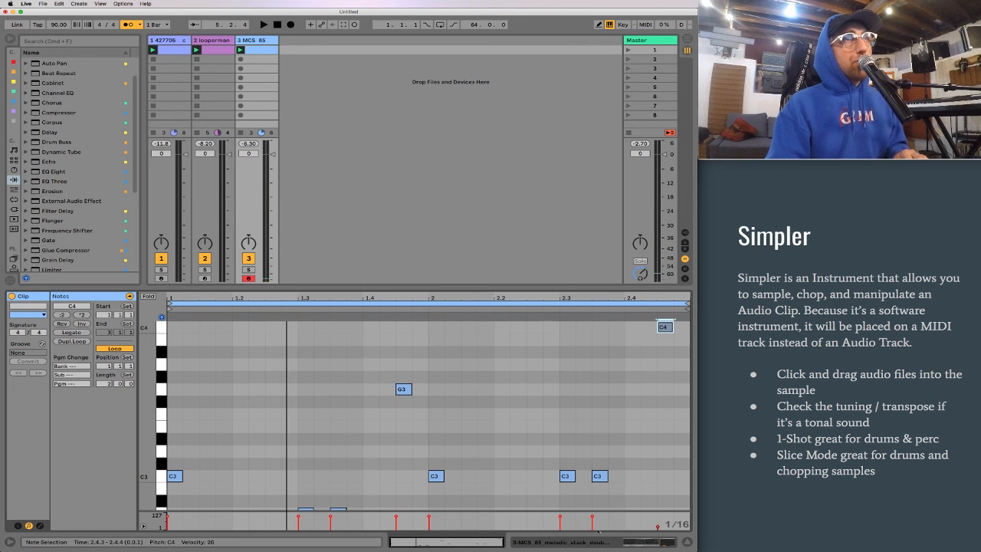
left_click(657, 523)
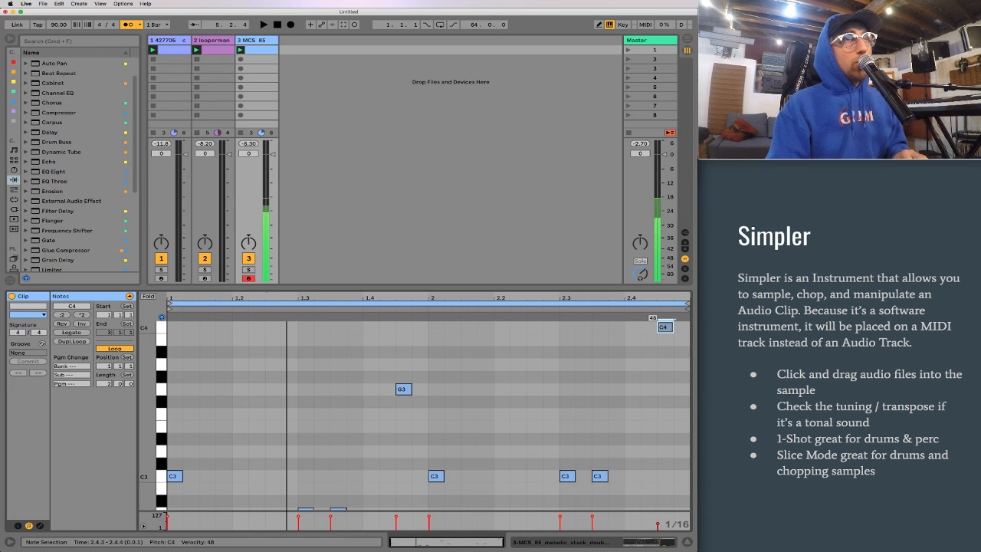
left_click_drag(663, 326, 663, 323)
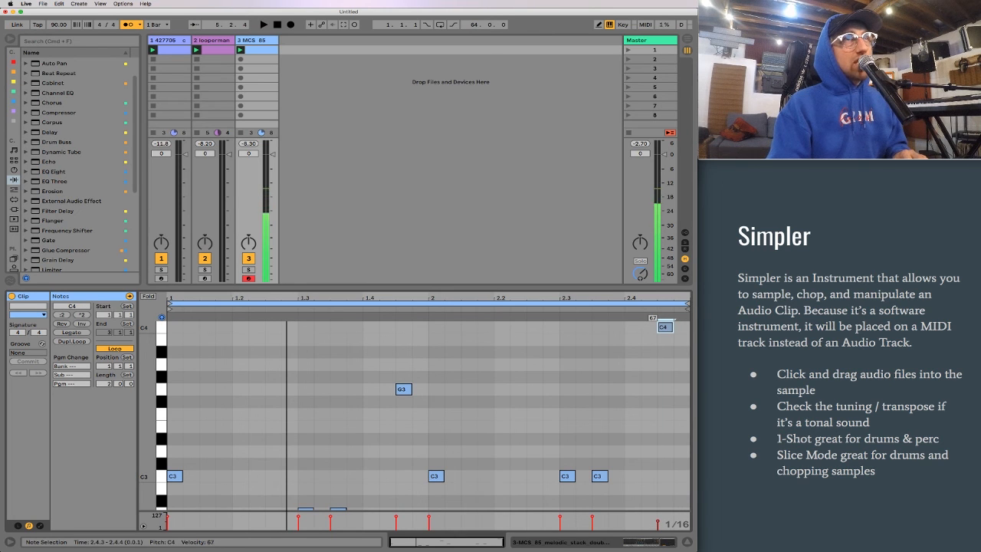
left_click_drag(664, 327, 663, 320)
key("space")
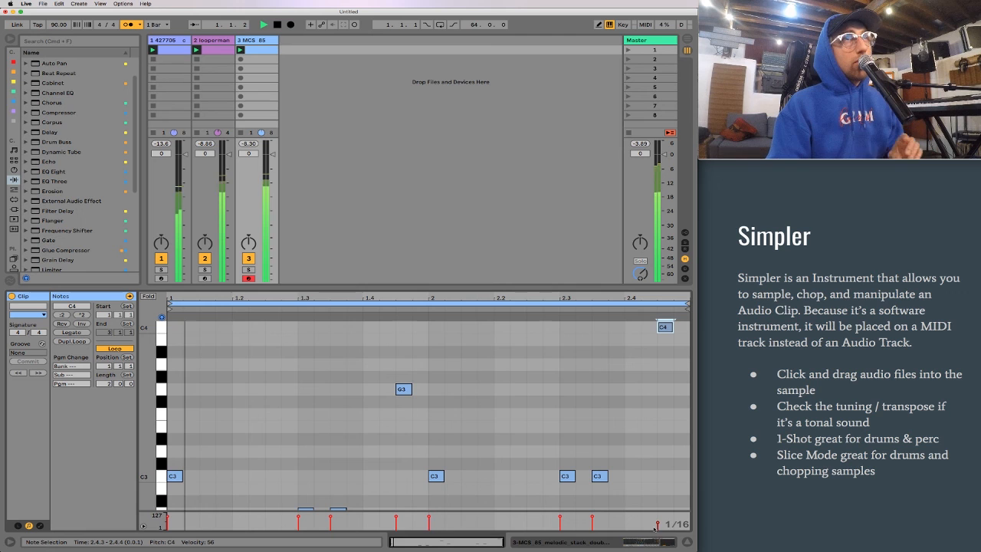
left_click(566, 411)
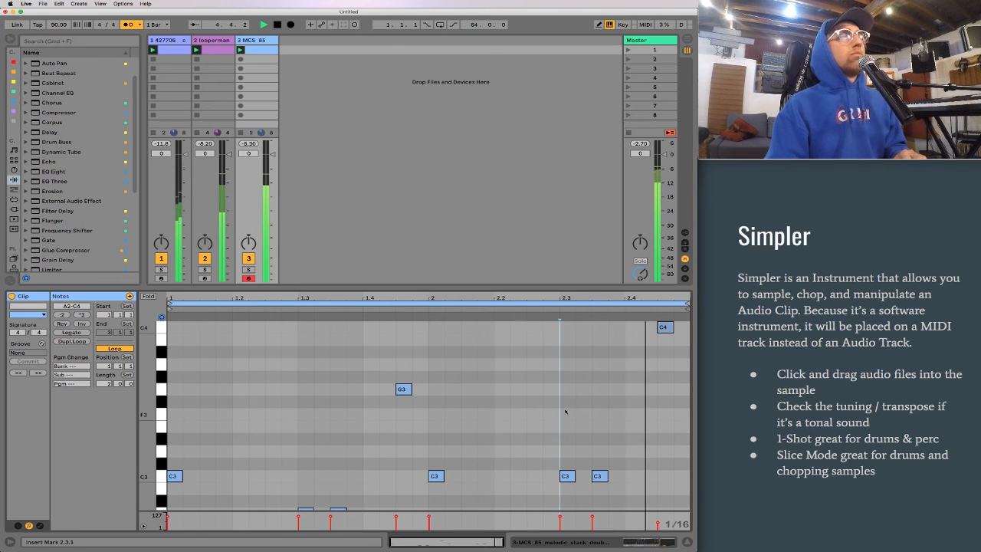
key("space")
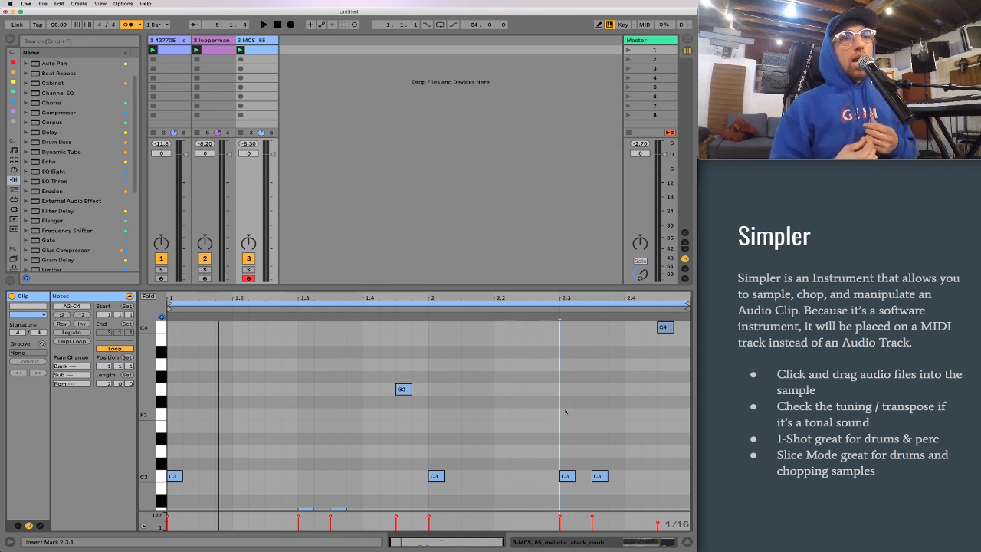
Show the melodic sample's waveform in Simpler and review the devices on each of the three tracks
key("shift+Tab")
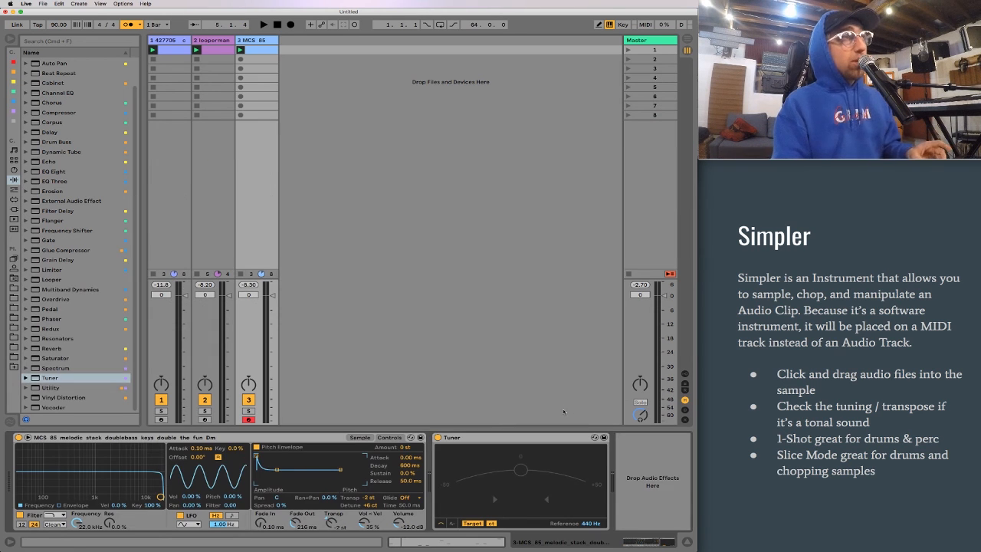
left_click(360, 437)
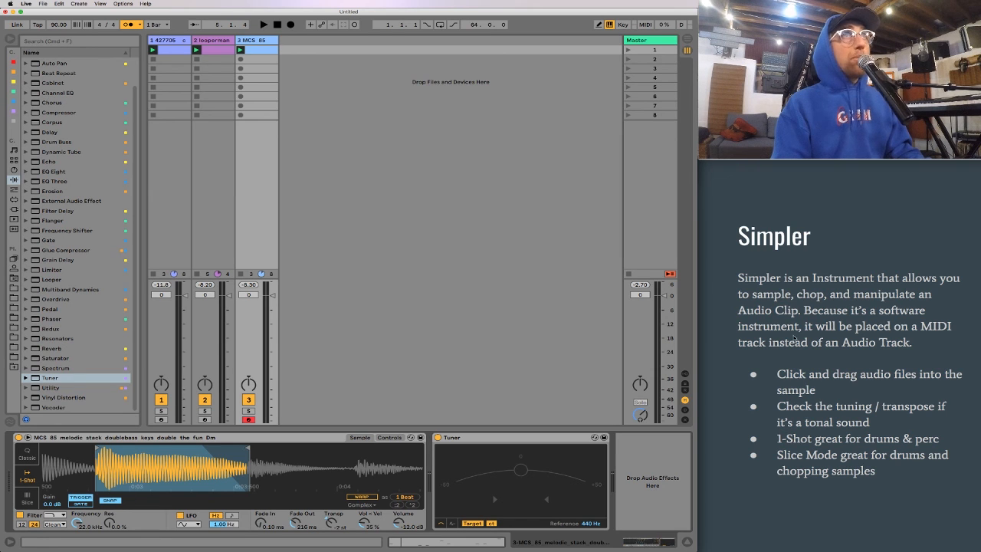
scroll(794, 338, "down", 1)
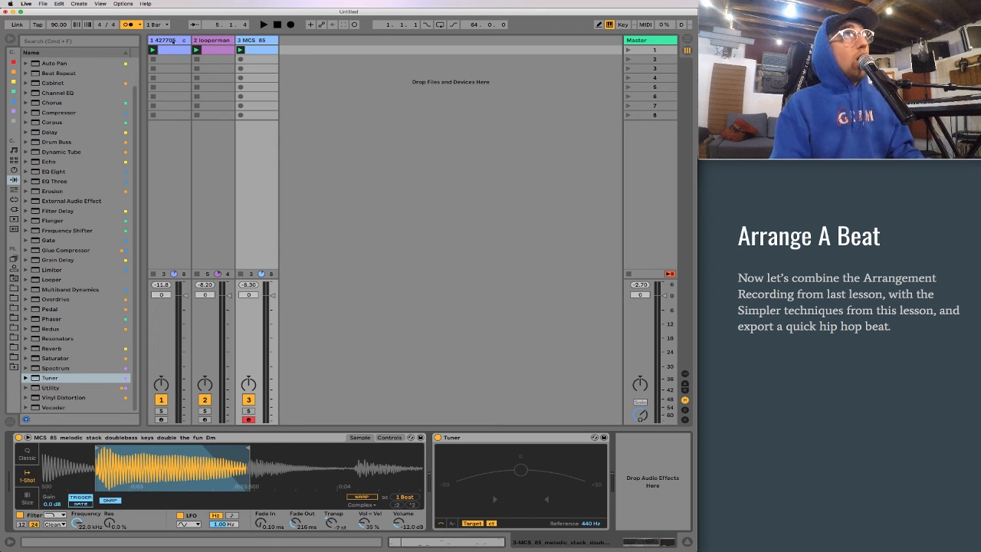
left_click(173, 41)
left_click(212, 40)
left_click(247, 41)
left_click(213, 40)
left_click(182, 41)
left_click(214, 41)
left_click(252, 42)
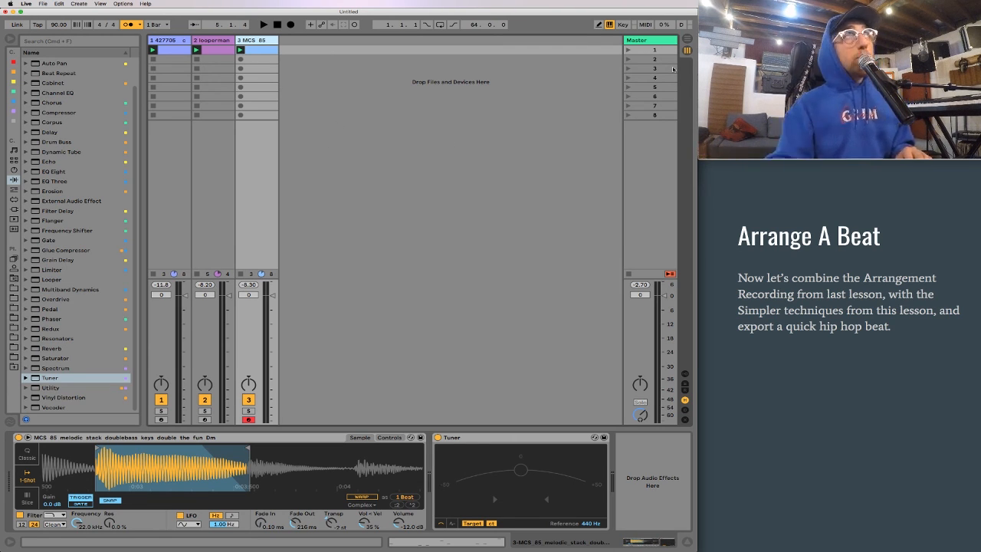
Record the three playing session clips into the arrangement for eight bars, watching them in Arrangement View
left_click(291, 25)
key("Tab")
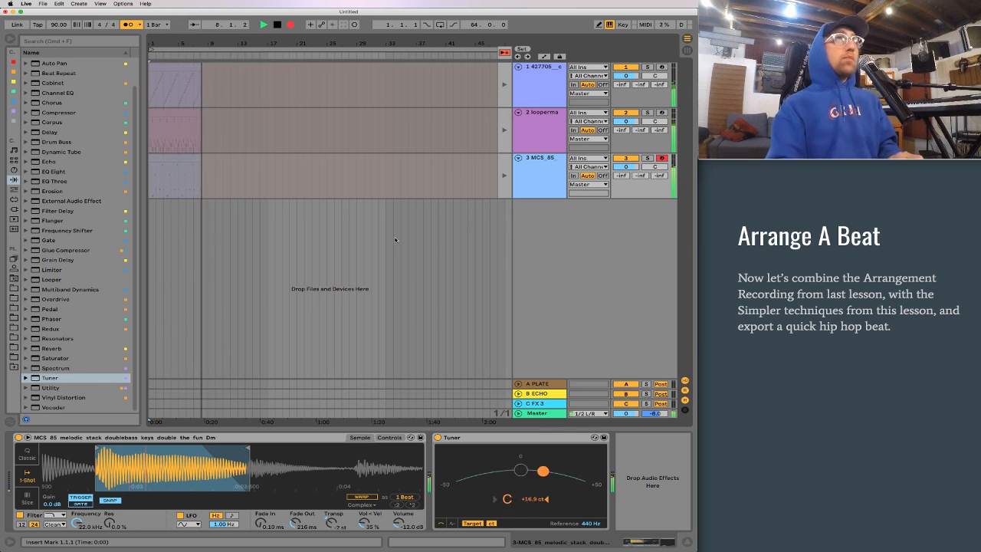
key("space")
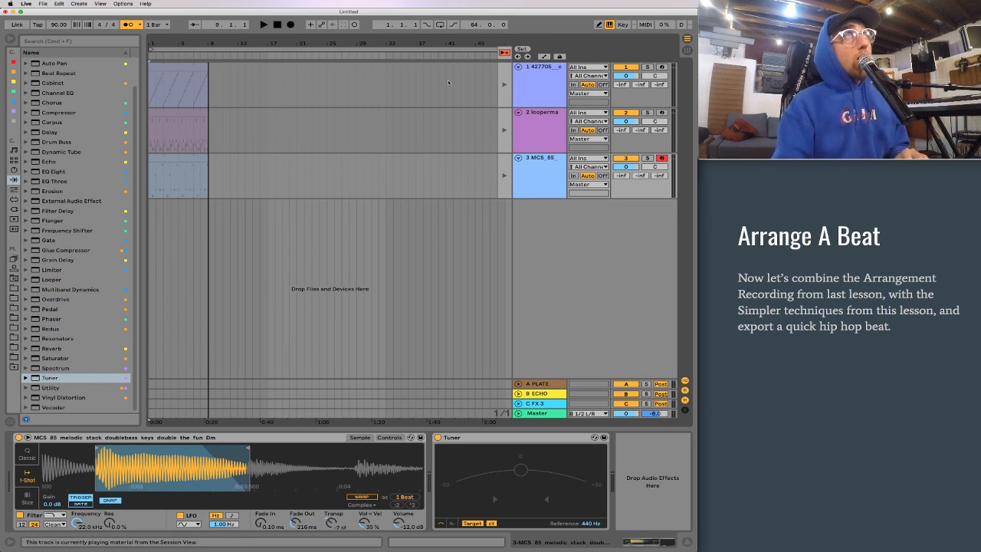
Return all tracks to arrangement playback and zoom the timeline to the eight recorded bars across the three tracks
left_click(504, 53)
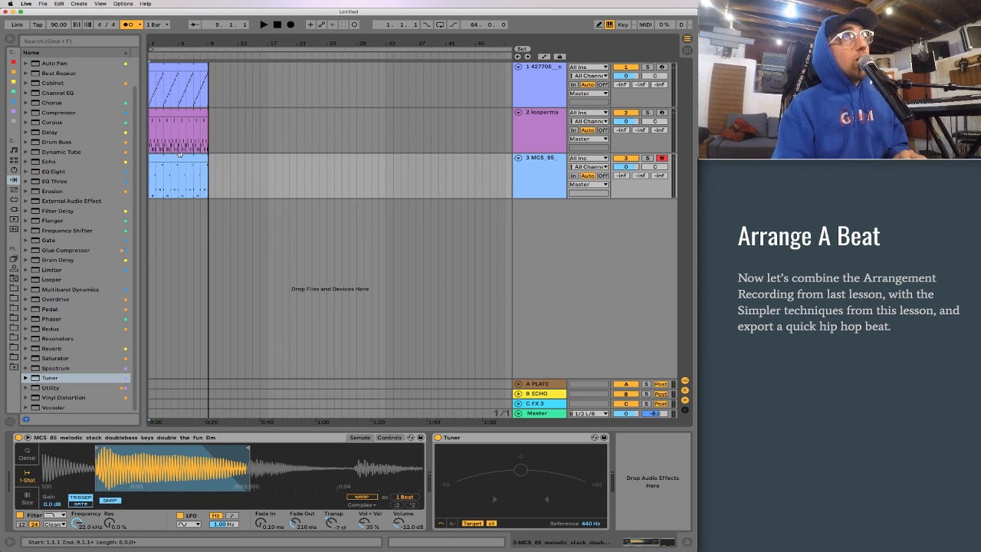
mouse_move(205, 176)
left_mouse_down()
mouse_move(188, 165)
mouse_move(154, 51)
left_mouse_up()
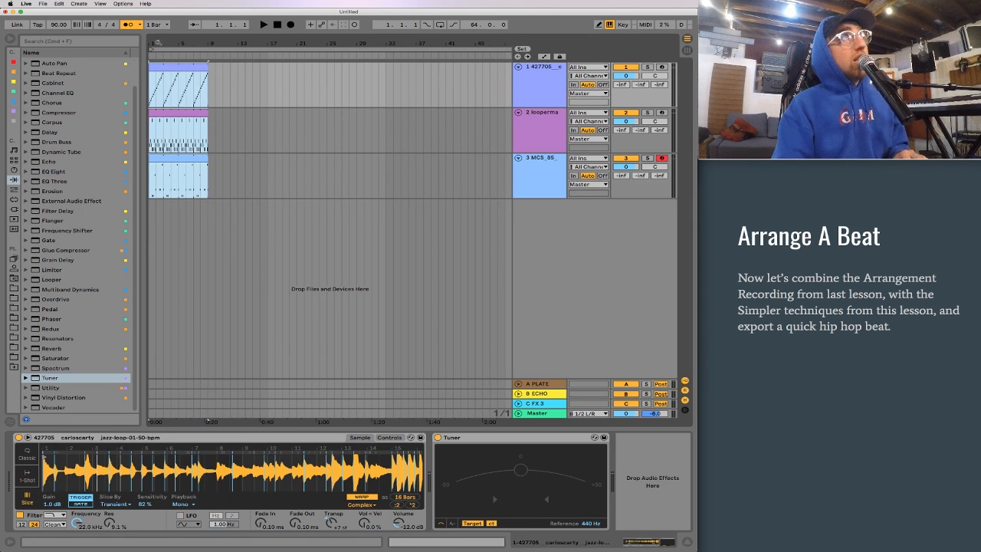
key("z")
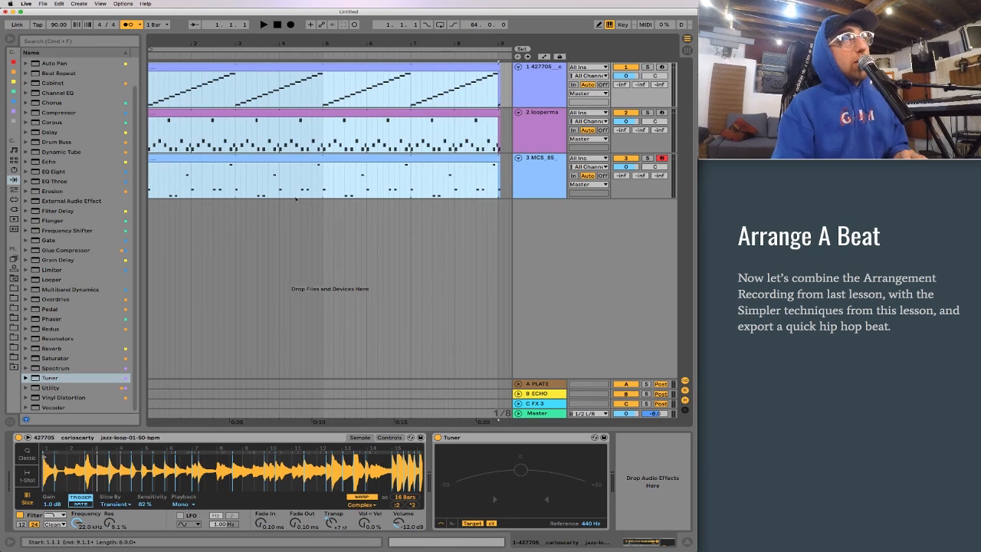
left_click(318, 176)
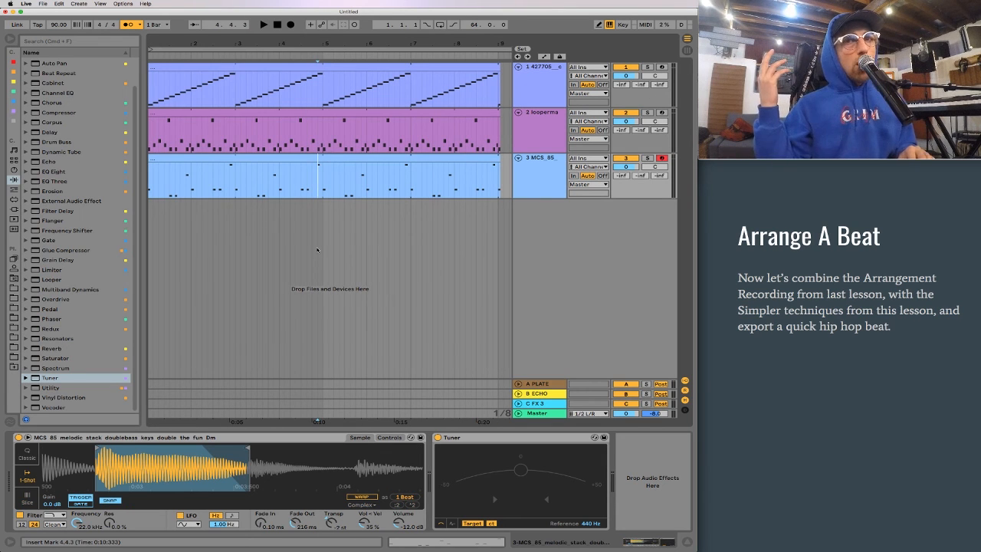